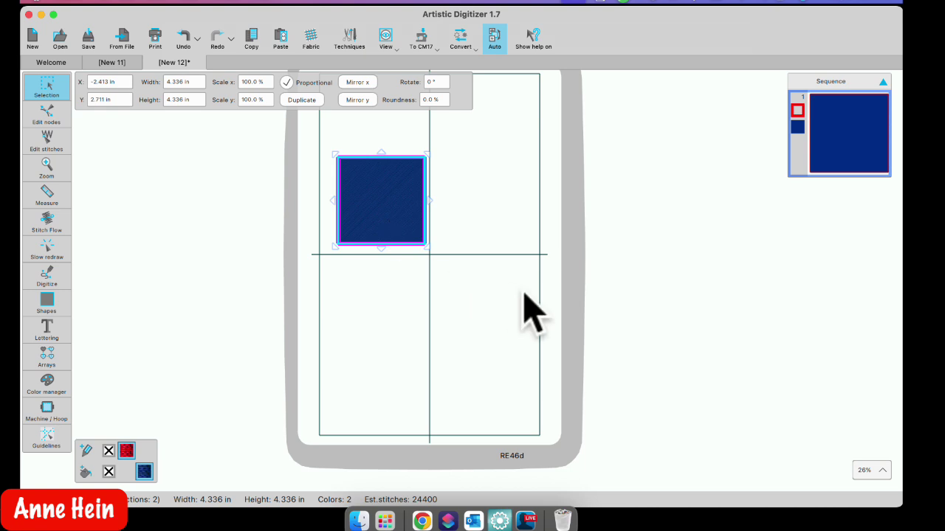
# Step: Show the Properties and Colors toolbars beside the design area
pyautogui.rightClick(616, 32)
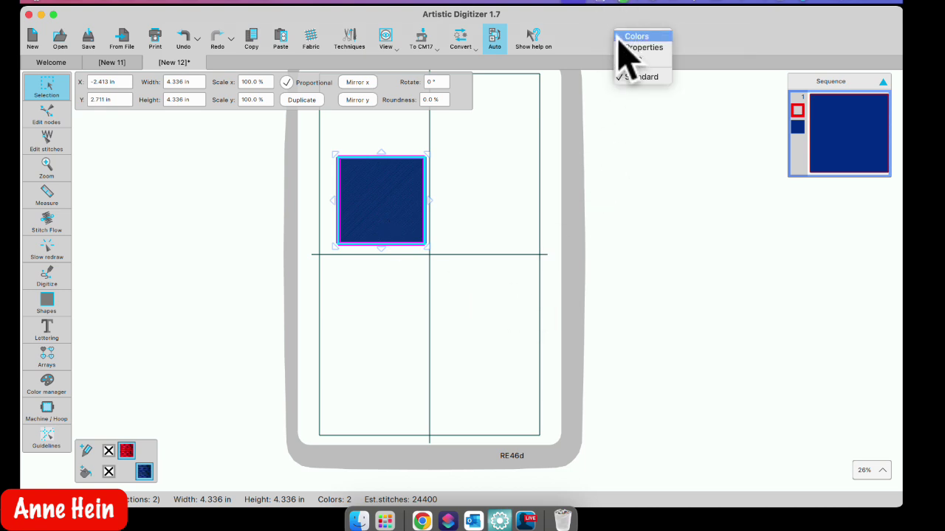
pyautogui.click(635, 47)
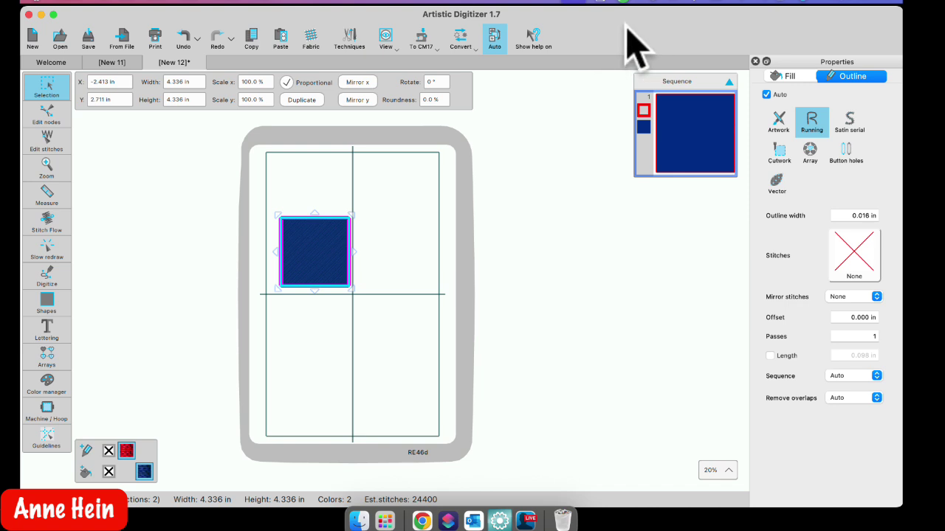
pyautogui.click(188, 2)
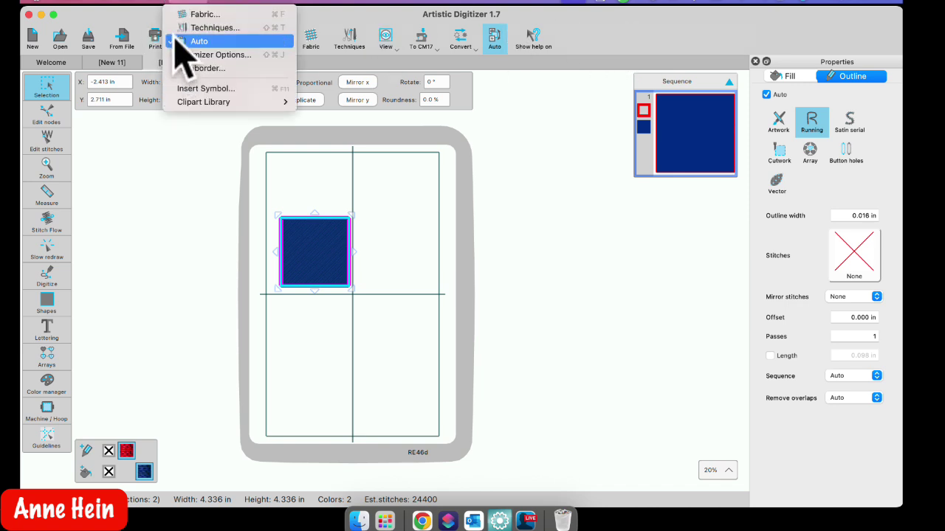
pyautogui.moveTo(148, 13)
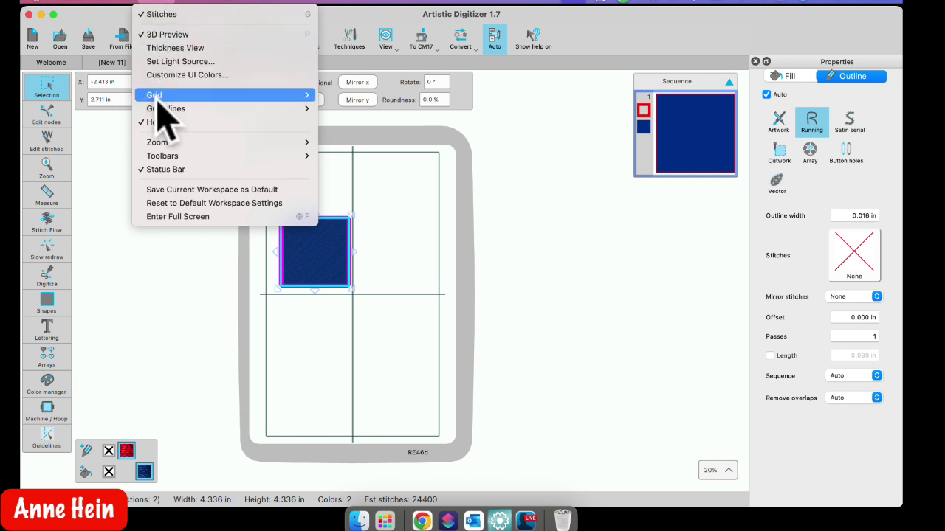
pyautogui.moveTo(166, 156)
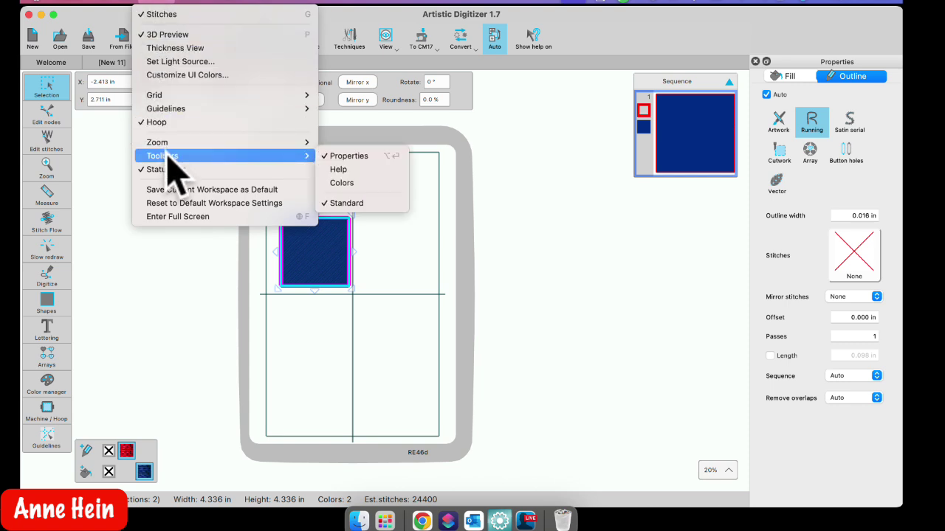
pyautogui.click(342, 183)
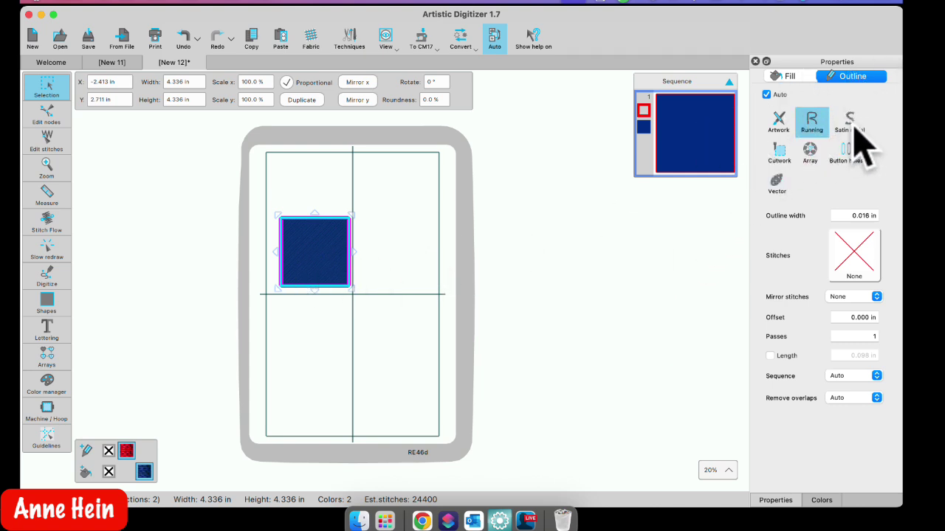
# Step: Change the square's outline to Satin serial with an outline width of 2.0 mm
pyautogui.click(852, 125)
pyautogui.click(865, 215)
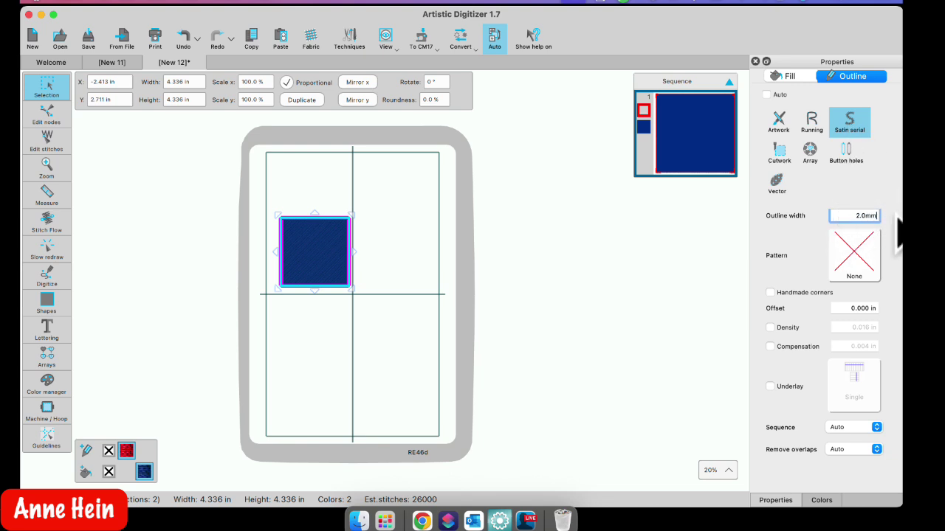
pyautogui.press('Return')
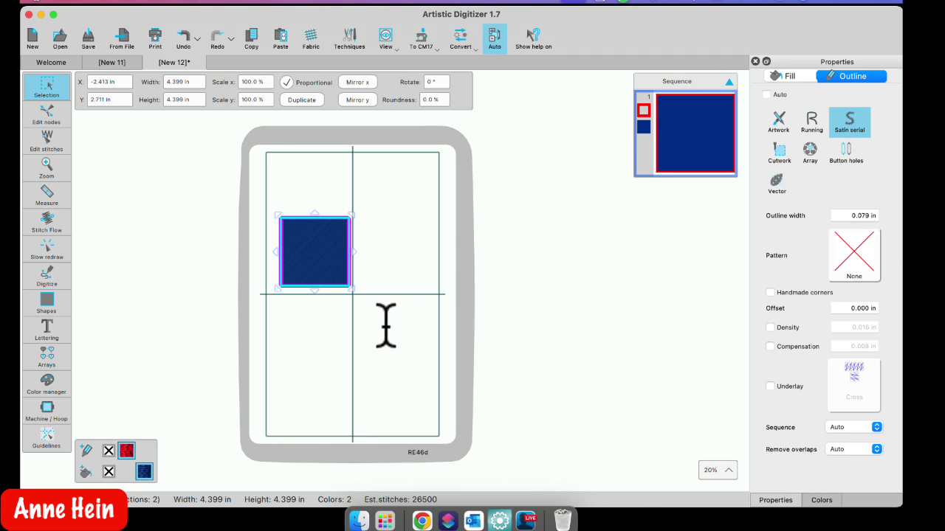
# Step: Inspect the satin outline along the square's right edge and stretch the square to a width of about 4.49 in
pyautogui.scroll(5, 300, 287)
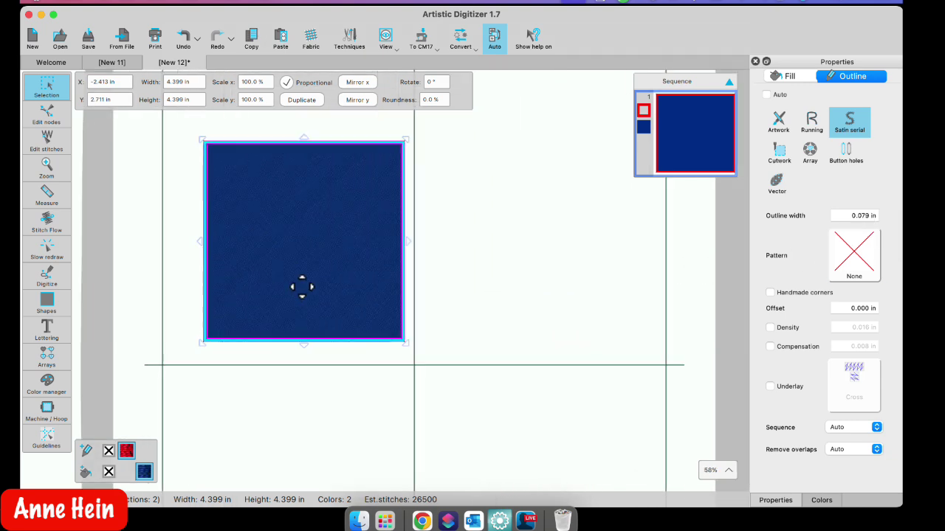
pyautogui.click(440, 190)
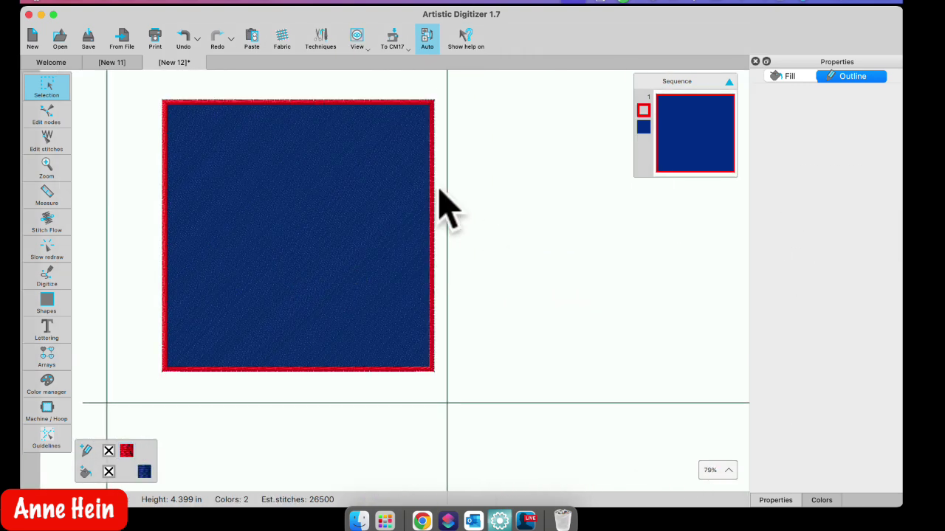
pyautogui.scroll(2, 434, 228)
pyautogui.click(434, 232)
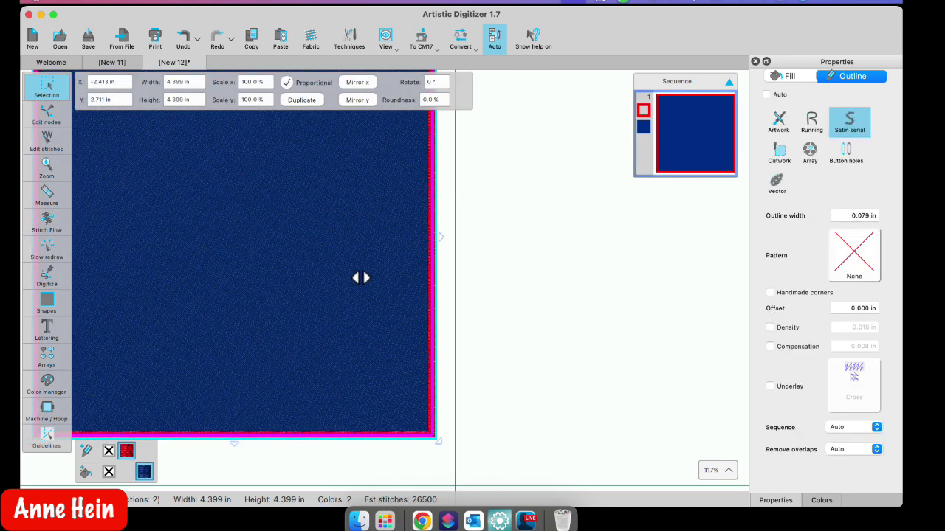
pyautogui.scroll(-2, 363, 278)
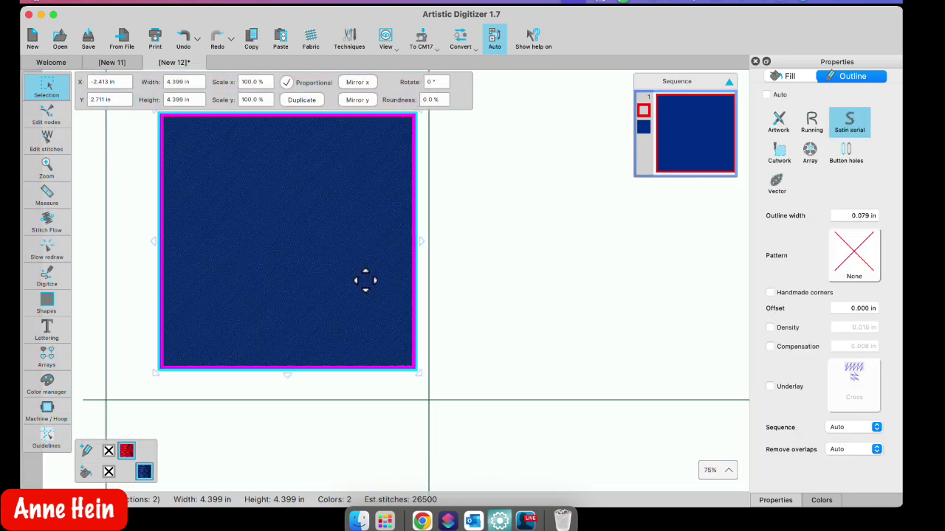
pyautogui.moveTo(406, 268); pyautogui.dragTo(405, 232)
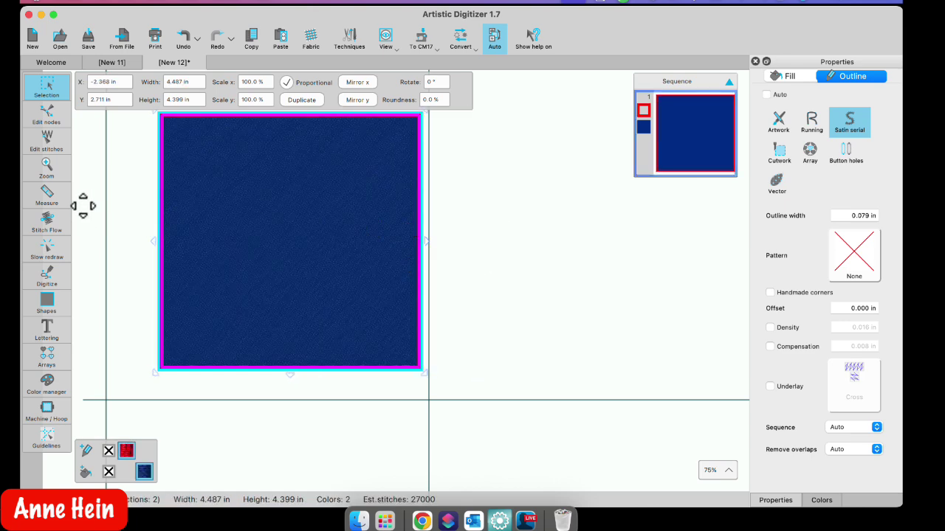
# Step: Convert the square to curves and move its upper-right corner node slightly down
pyautogui.click(56, 120)
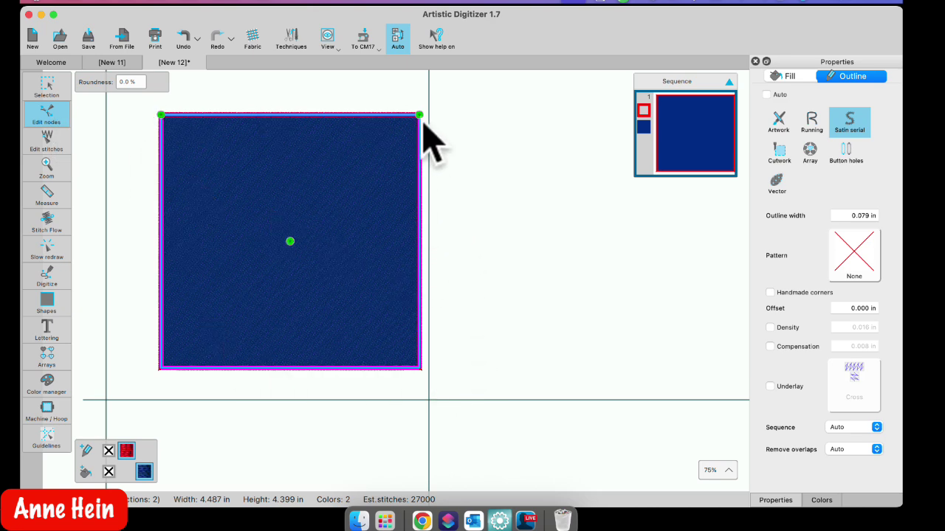
pyautogui.click(49, 87)
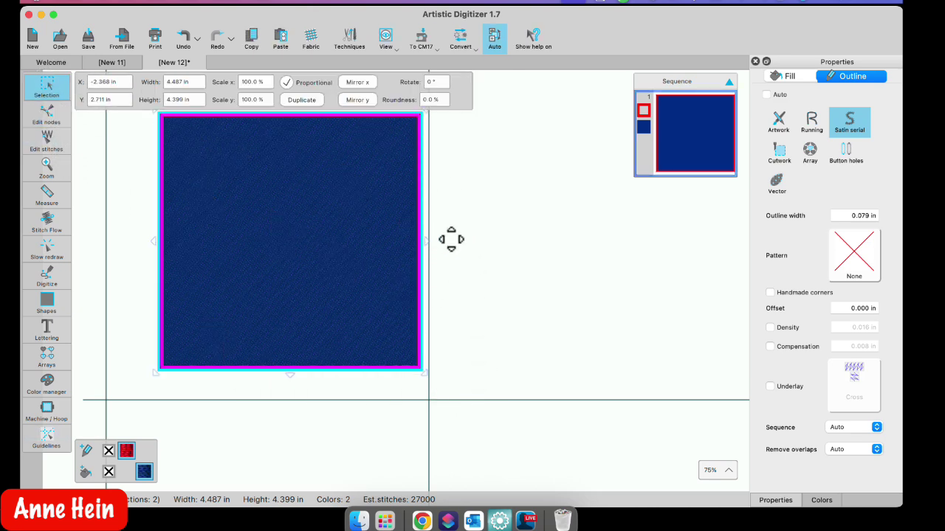
pyautogui.rightClick(419, 214)
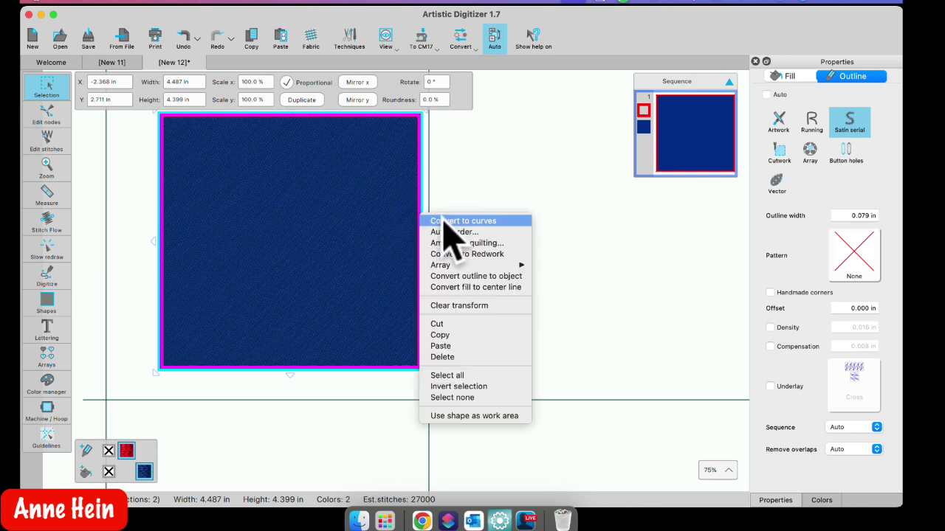
pyautogui.click(446, 221)
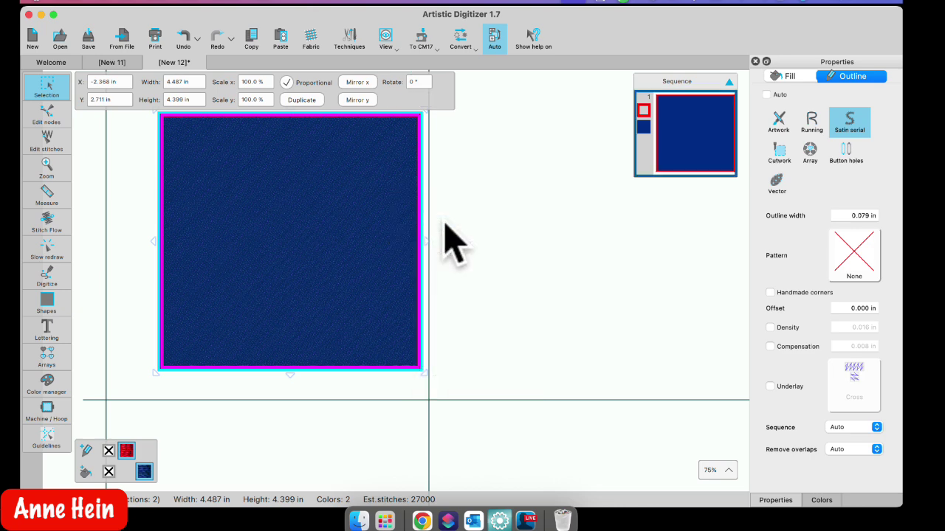
pyautogui.click(47, 116)
pyautogui.moveTo(420, 116)
pyautogui.mouseDown()
pyautogui.moveTo(448, 112)
pyautogui.moveTo(419, 120)
pyautogui.mouseUp()
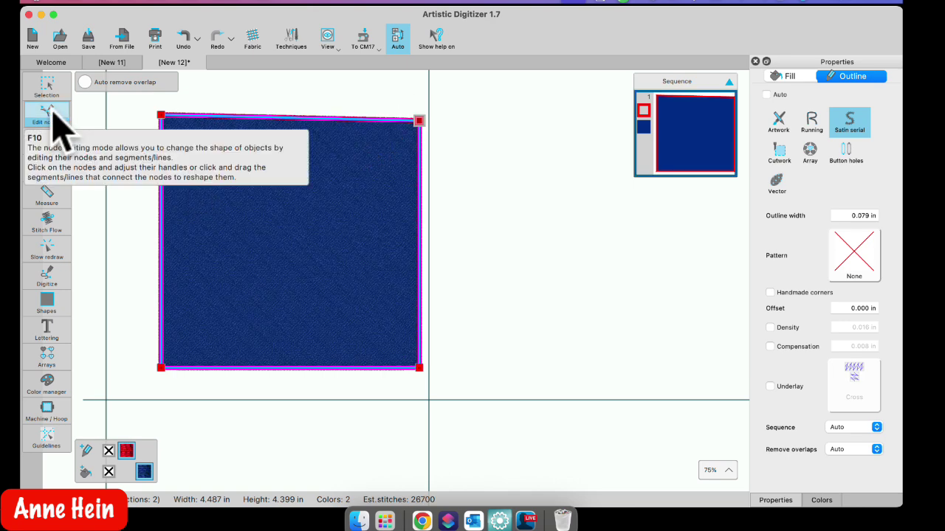
# Step: Use undo and redo to restore the square from before the resizing and curve conversion, keeping the 2.0 mm satin outline, and reselect it
pyautogui.click(184, 38)
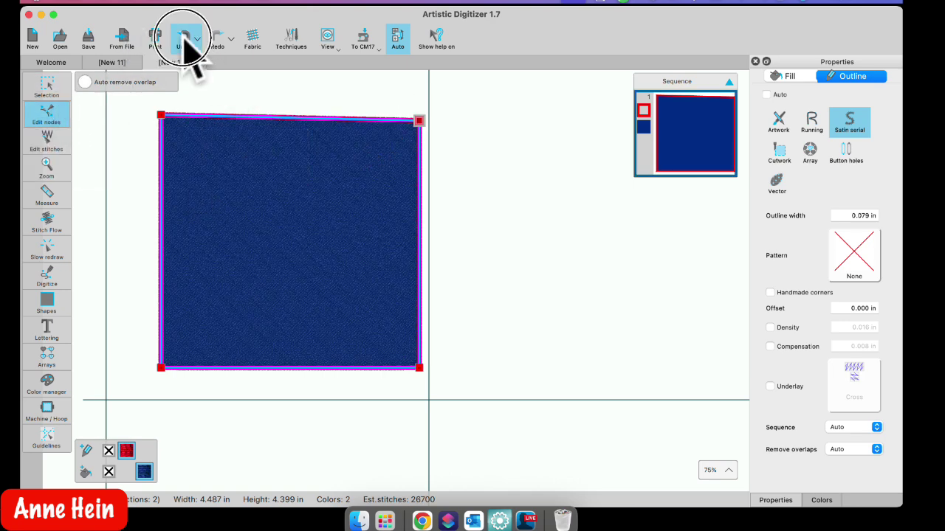
pyautogui.click(185, 39)
pyautogui.click(184, 38)
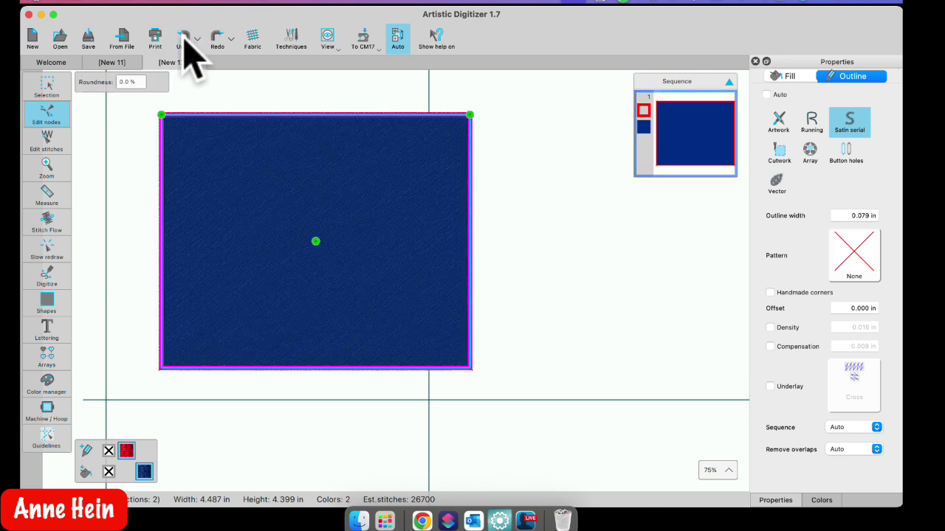
pyautogui.click(186, 40)
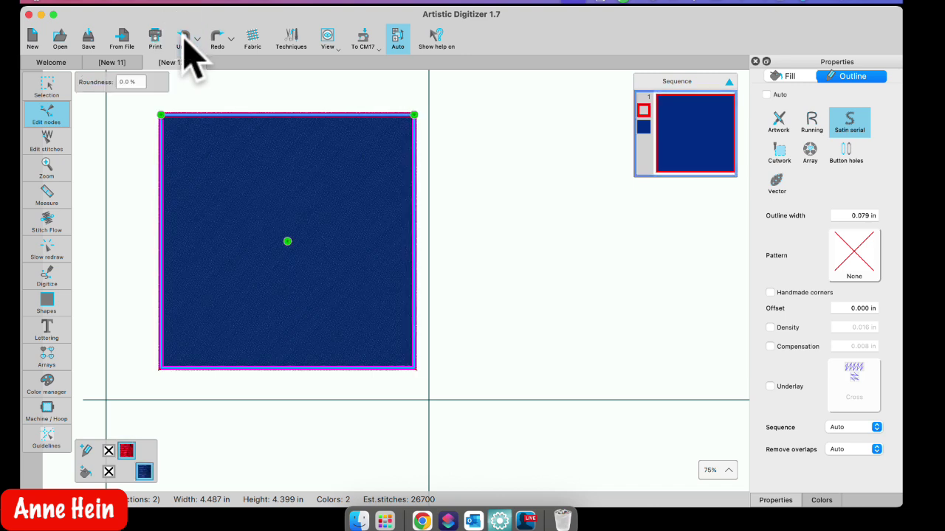
pyautogui.click(184, 38)
pyautogui.click(431, 196)
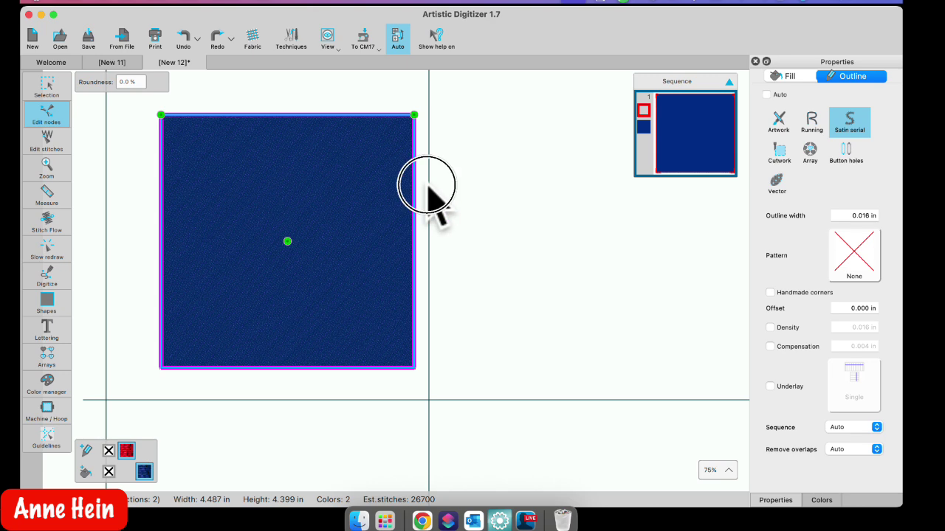
pyautogui.scroll(3, 393, 234)
pyautogui.scroll(1, 392, 220)
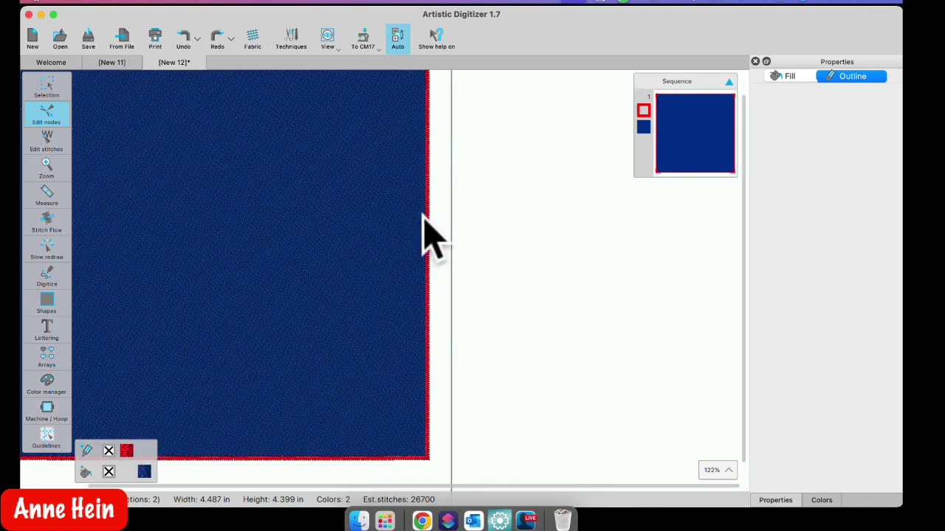
pyautogui.click(429, 226)
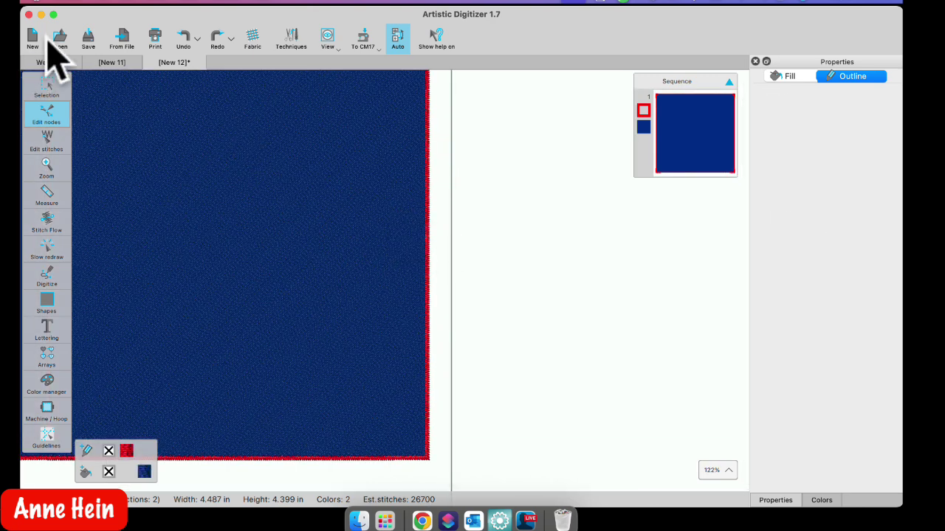
pyautogui.click(217, 37)
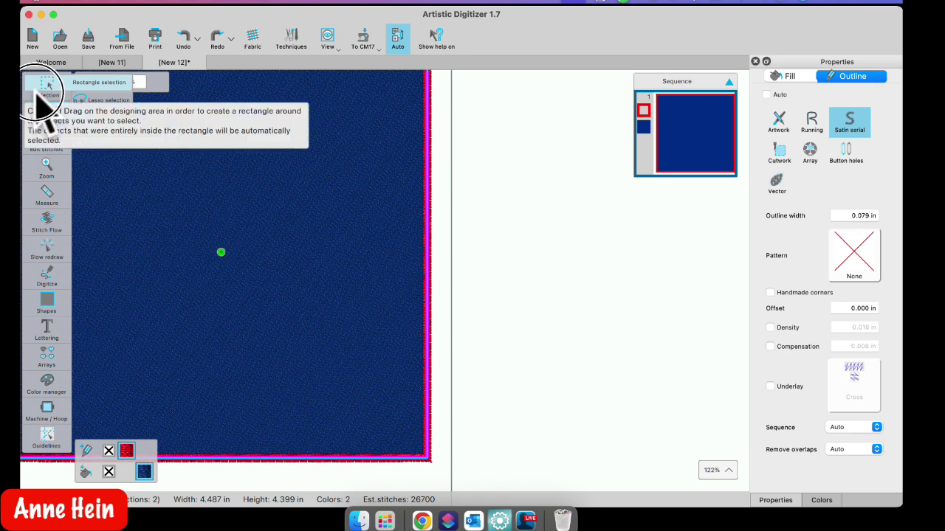
pyautogui.click(45, 85)
pyautogui.scroll(-3, 306, 195)
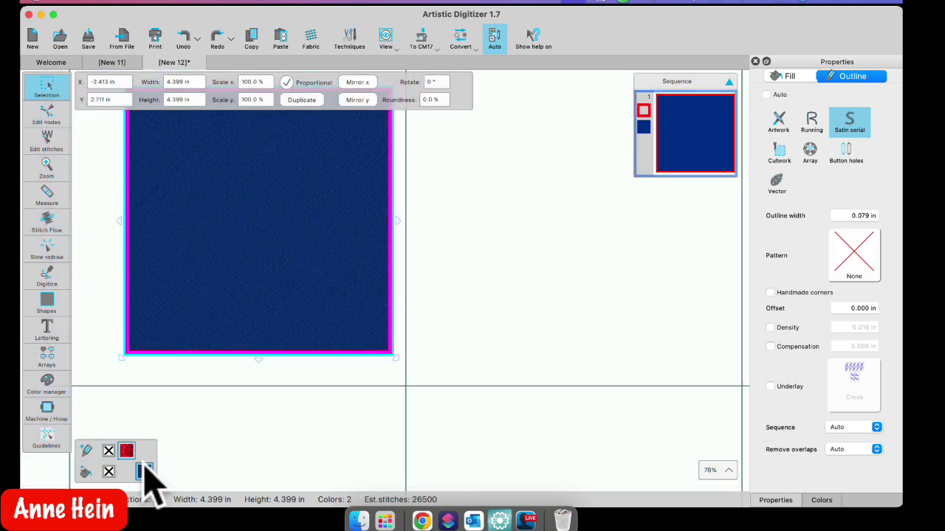
# Step: Try converting the square's fill to a center line, and undo the conversion
pyautogui.rightClick(257, 194)
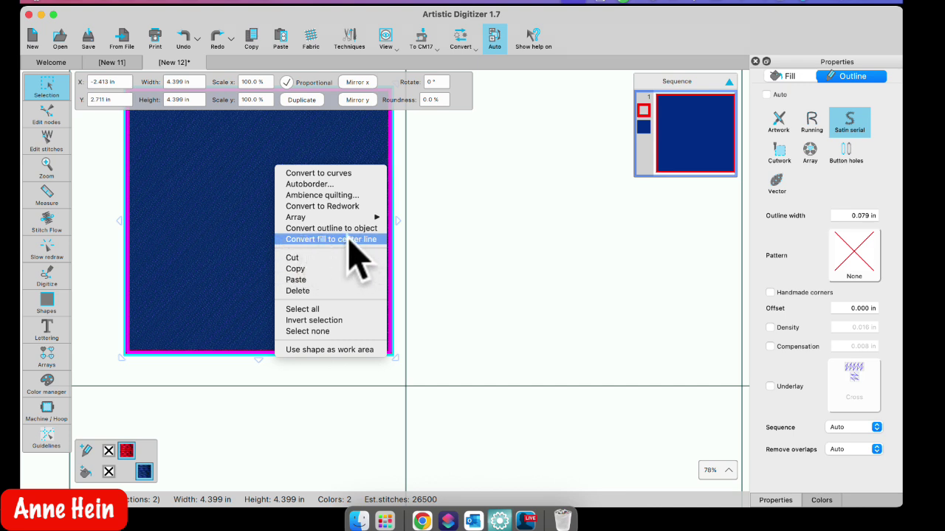
pyautogui.click(347, 239)
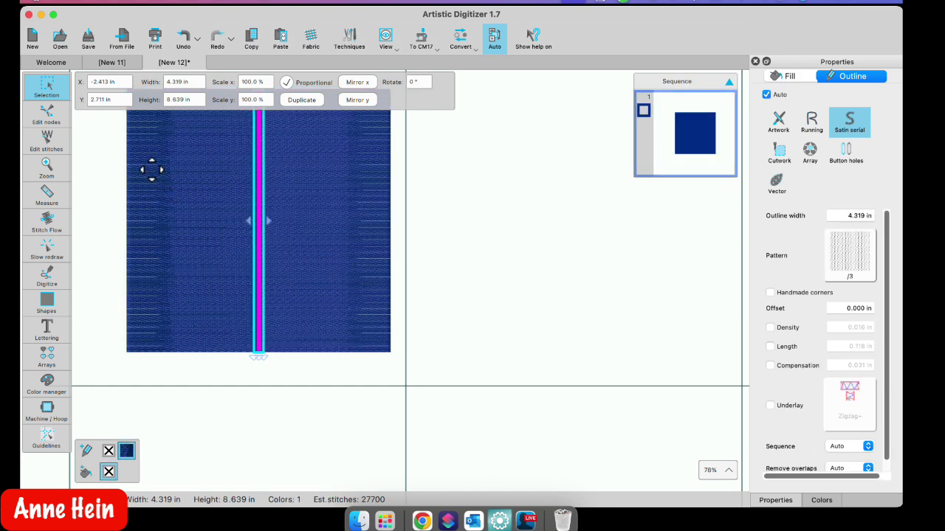
pyautogui.click(184, 38)
# Step: Convert the square's satin outline to a separate object
pyautogui.rightClick(254, 170)
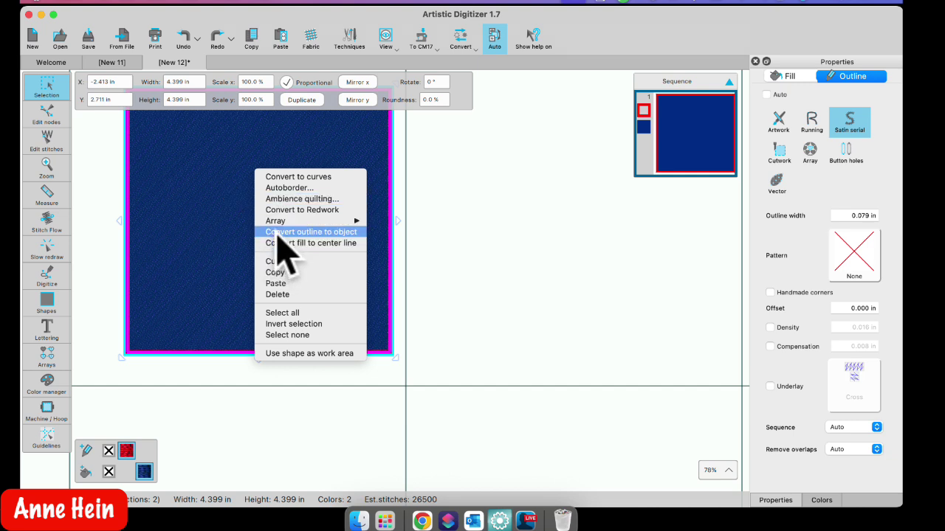
pyautogui.click(312, 233)
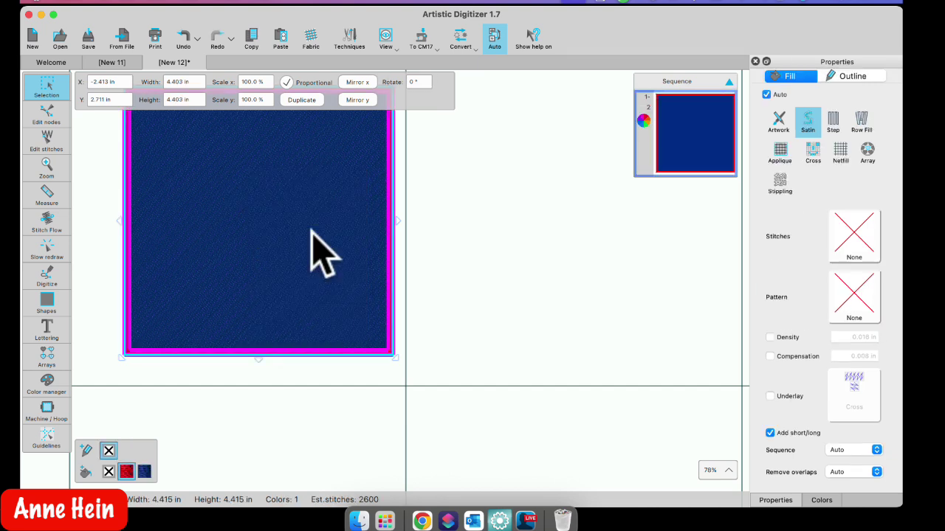
pyautogui.hscroll(-2, 379, 231)
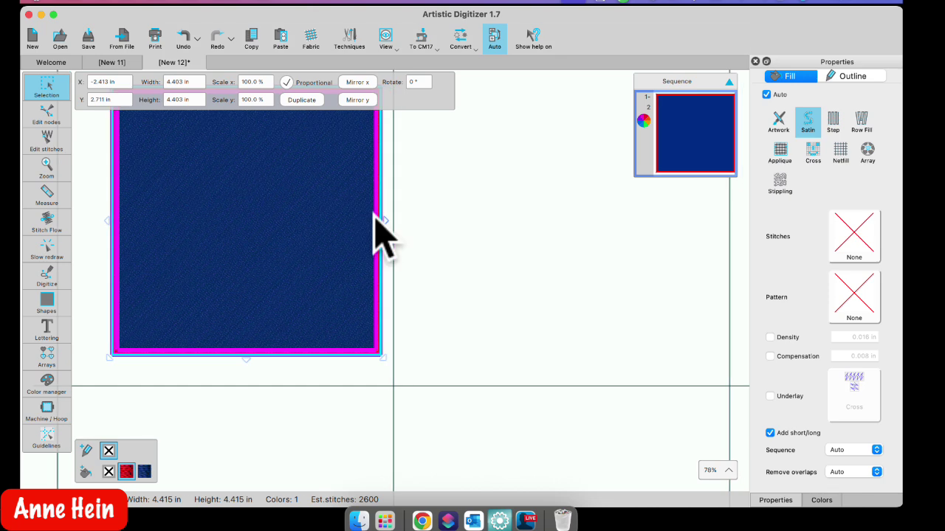
pyautogui.hscroll(-5, 356, 243)
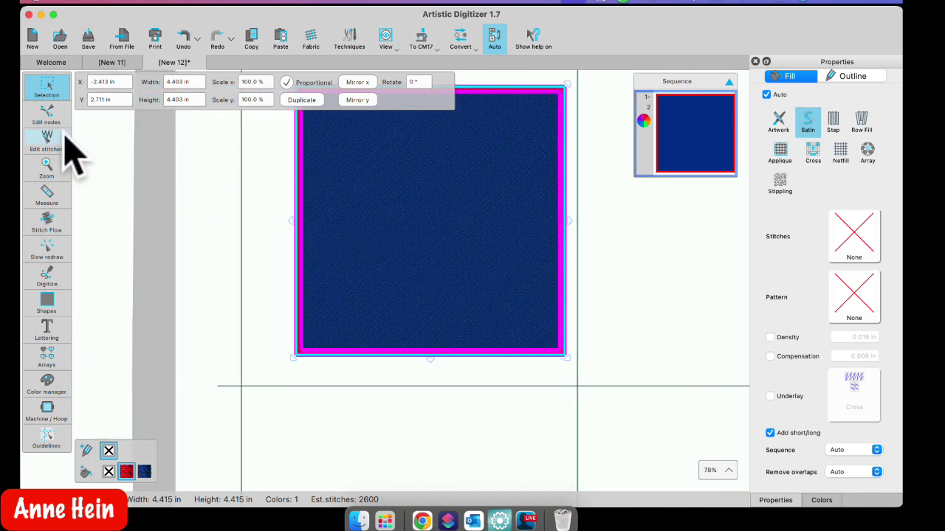
# Step: Reshape the inner edge of the outline object by moving its upper-left and lower-right corner nodes inward
pyautogui.click(47, 114)
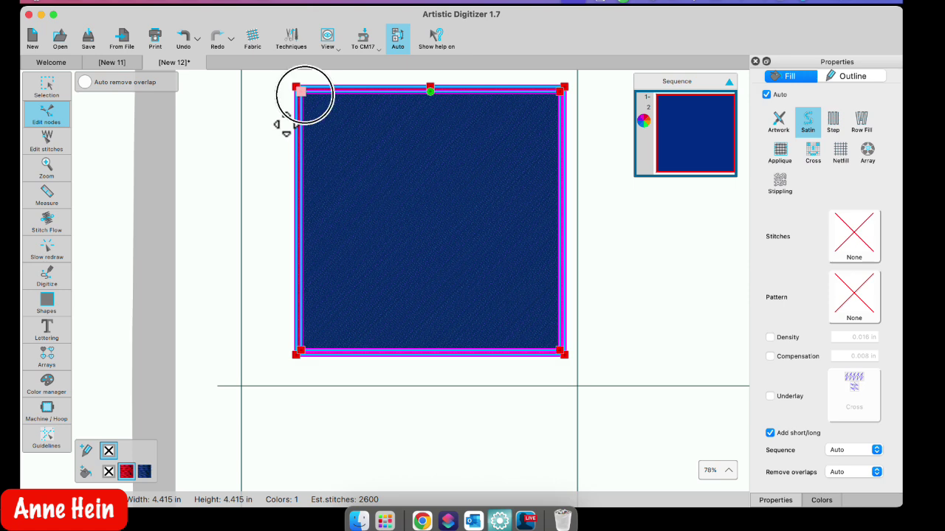
pyautogui.moveTo(300, 91); pyautogui.dragTo(329, 153)
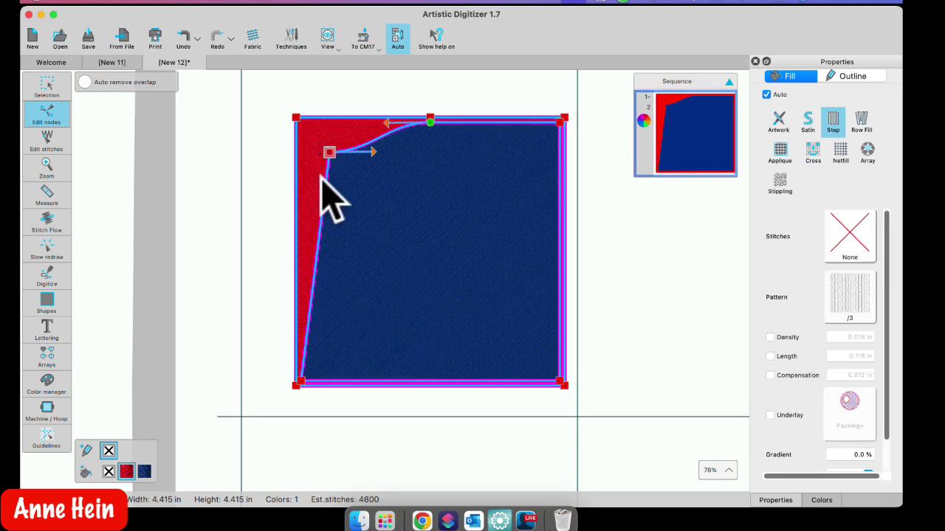
pyautogui.moveTo(558, 380); pyautogui.dragTo(530, 353)
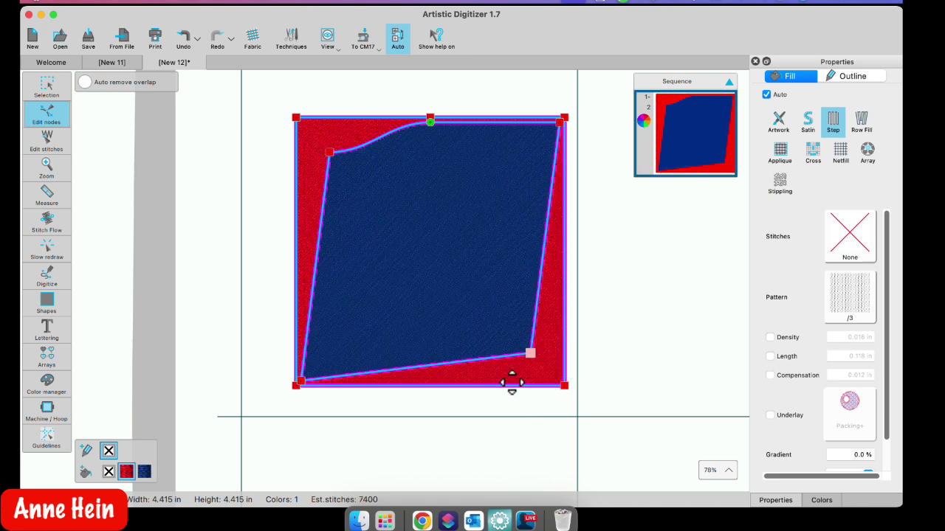
# Step: Adjust the curve handles between the upper-left corner node and the top middle node on the outline object's inner edge
pyautogui.click(329, 152)
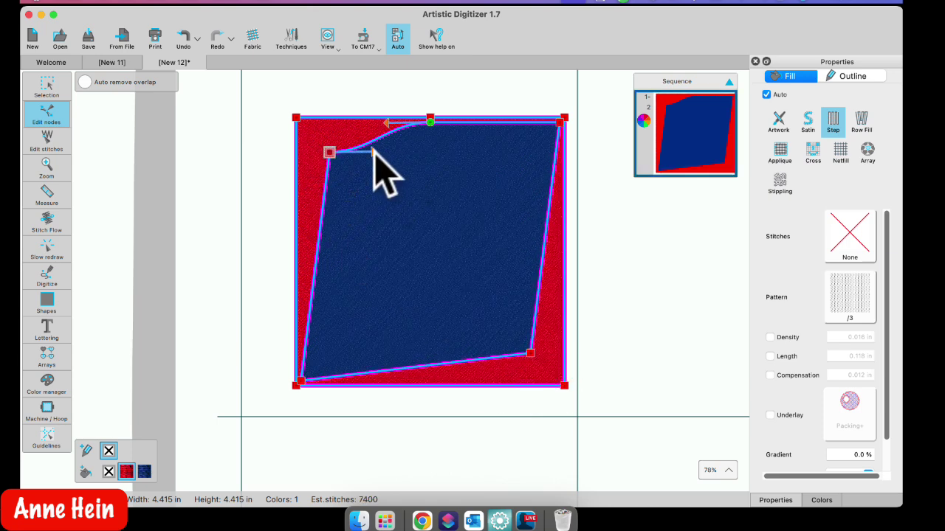
pyautogui.moveTo(374, 150); pyautogui.dragTo(373, 138)
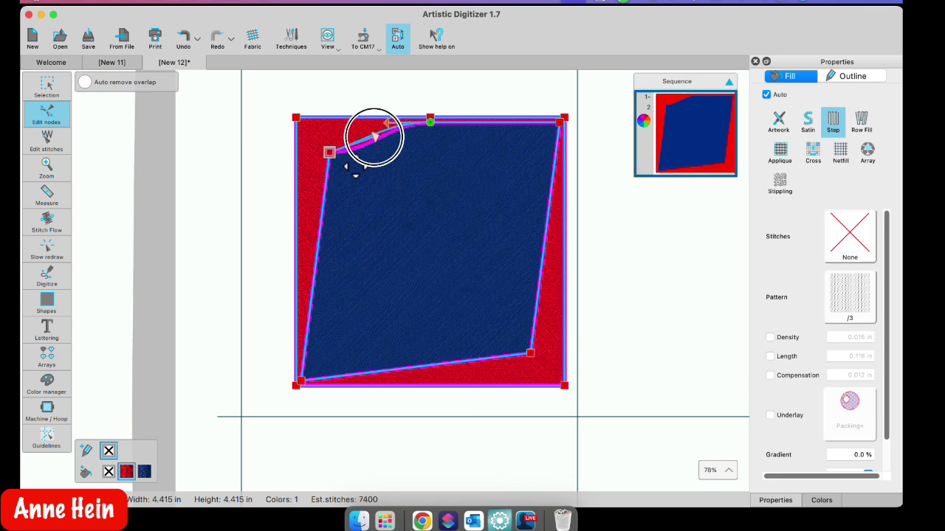
pyautogui.click(375, 135)
pyautogui.moveTo(385, 124); pyautogui.dragTo(385, 134)
pyautogui.click(615, 248)
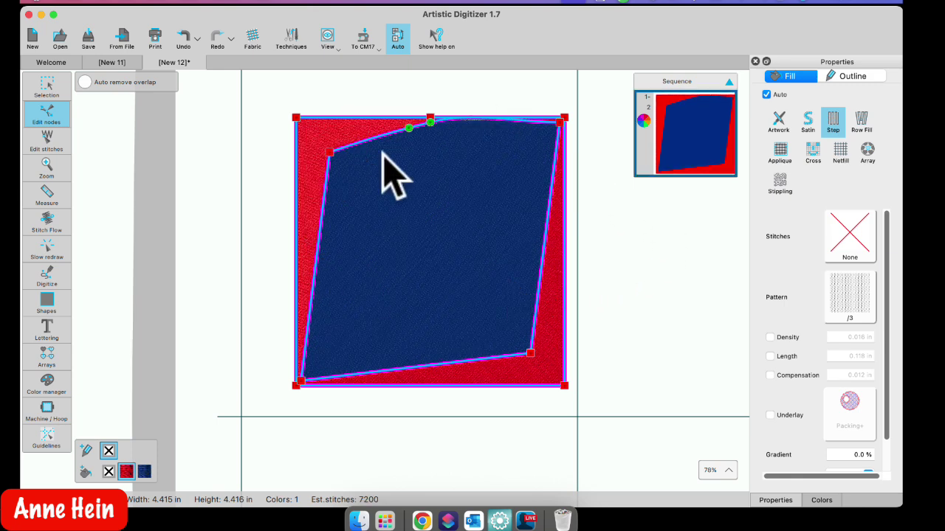
# Step: Try a Satin fill with Stitch Flow dividing lines at the outline object's upper-left and lower-right corners, and undo the changes
pyautogui.click(38, 90)
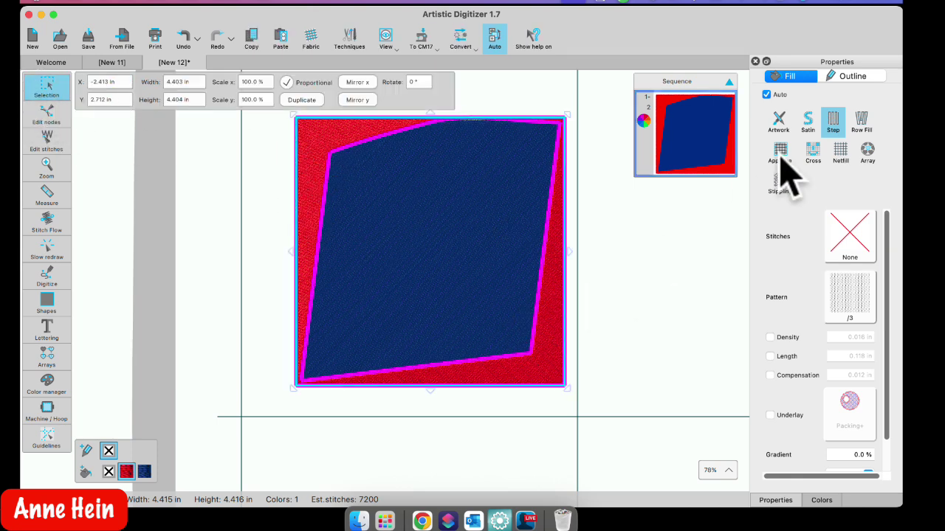
pyautogui.click(808, 123)
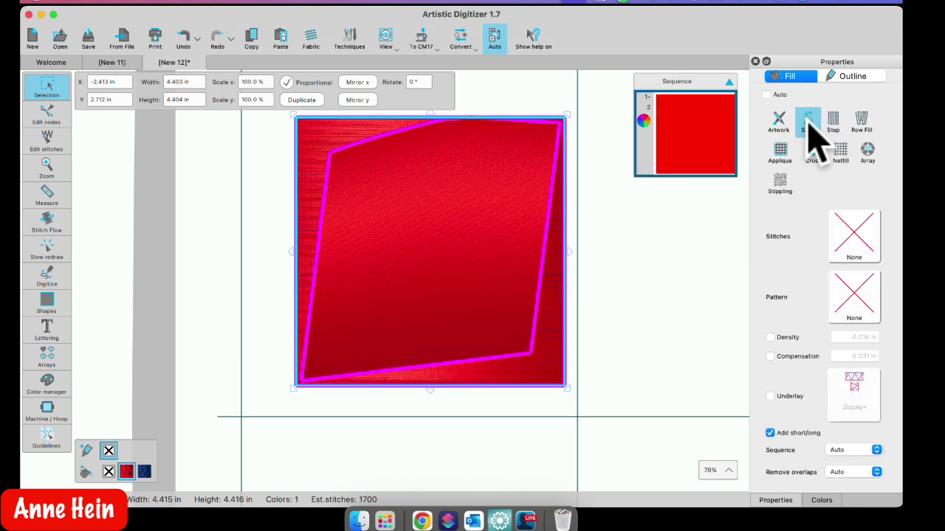
pyautogui.click(48, 220)
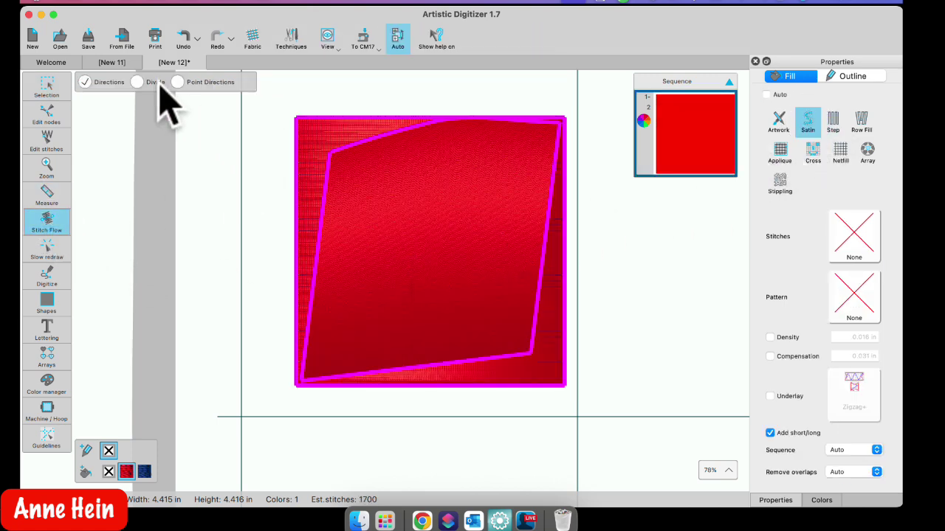
pyautogui.click(136, 82)
pyautogui.moveTo(298, 117); pyautogui.dragTo(336, 159)
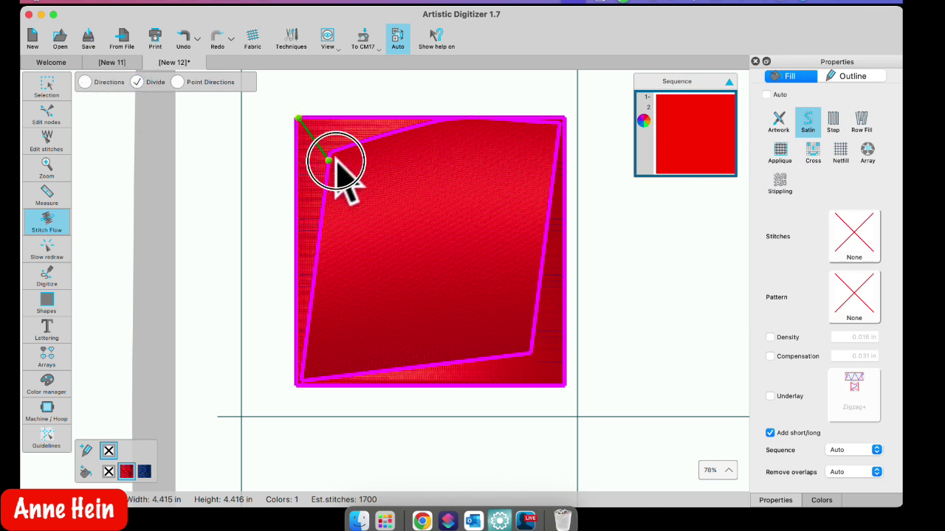
pyautogui.moveTo(531, 354); pyautogui.dragTo(560, 385)
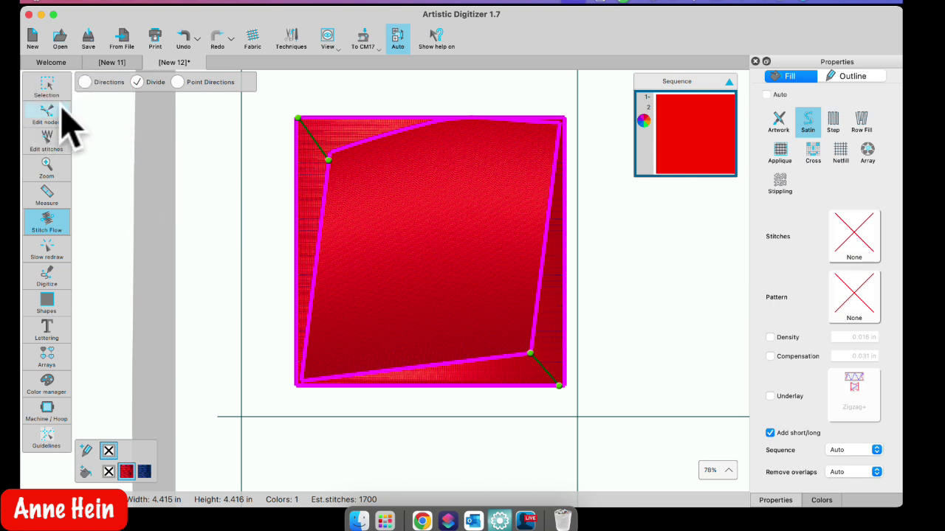
pyautogui.click(184, 35)
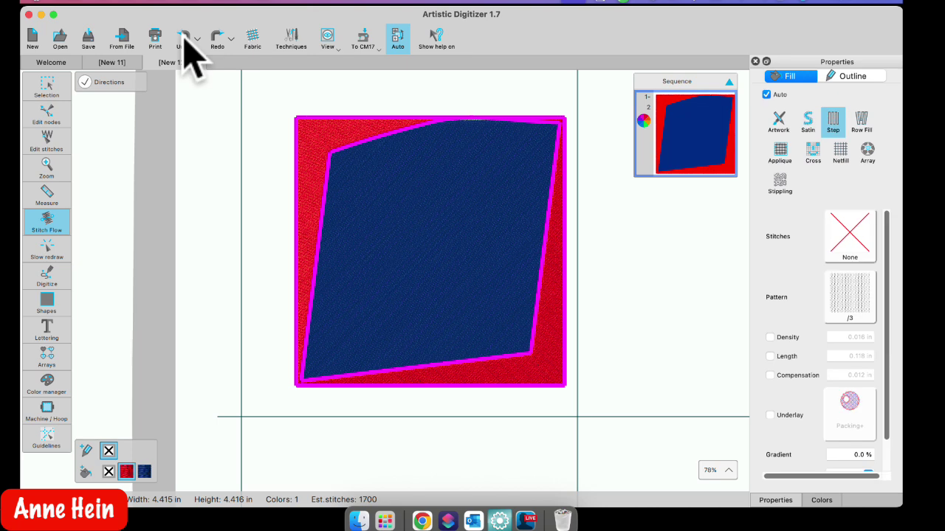
# Step: Set the step fill pattern of the red outline object to wool
pyautogui.click(306, 105)
pyautogui.click(327, 142)
pyautogui.click(857, 308)
pyautogui.click(624, 454)
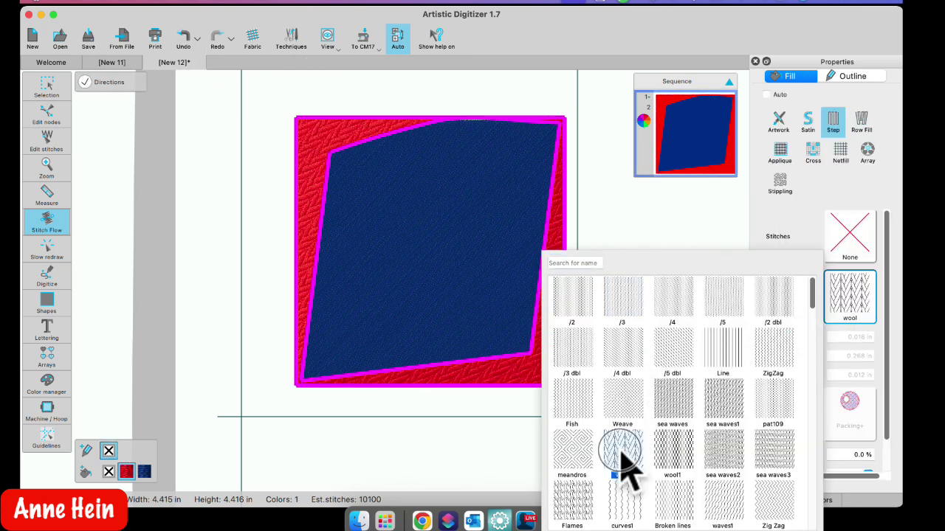
pyautogui.click(646, 313)
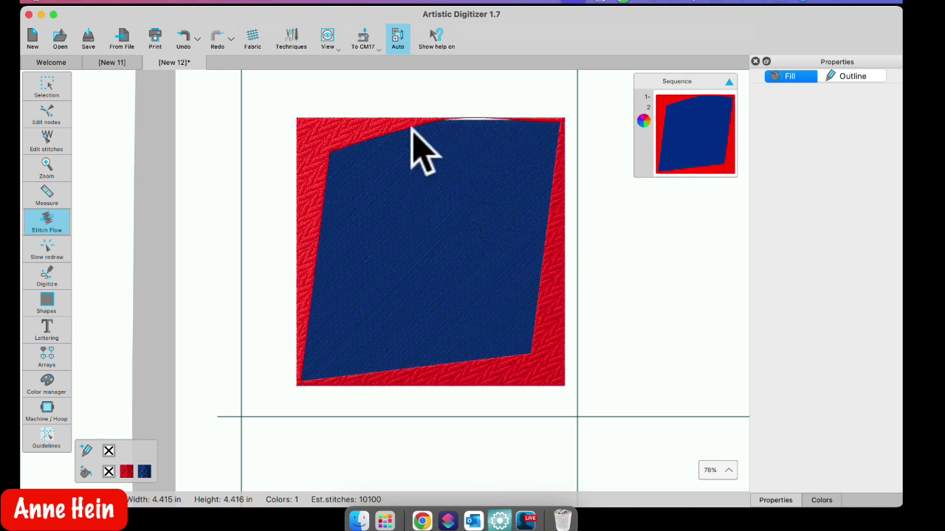
# Step: Level the curve handle of the top middle node on the outline object's inner edge, and deselect the object
pyautogui.click(374, 127)
pyautogui.click(46, 117)
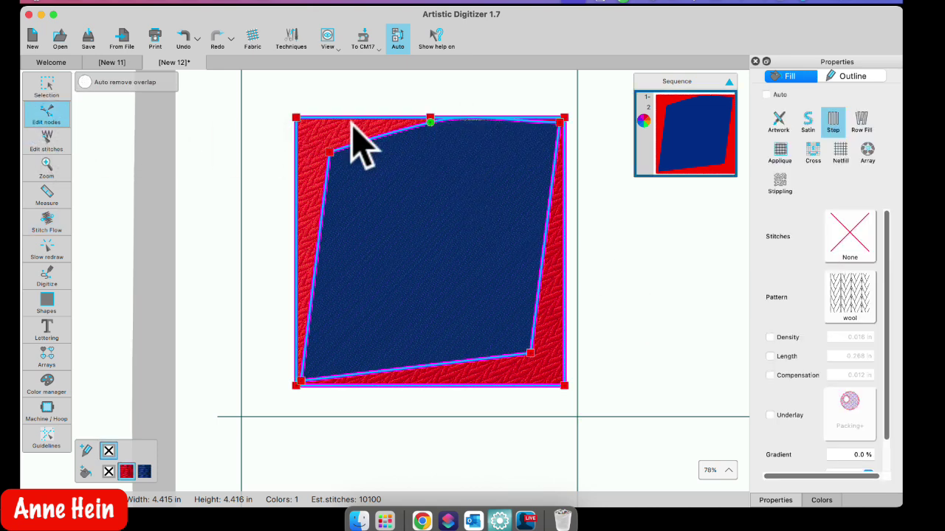
pyautogui.click(430, 121)
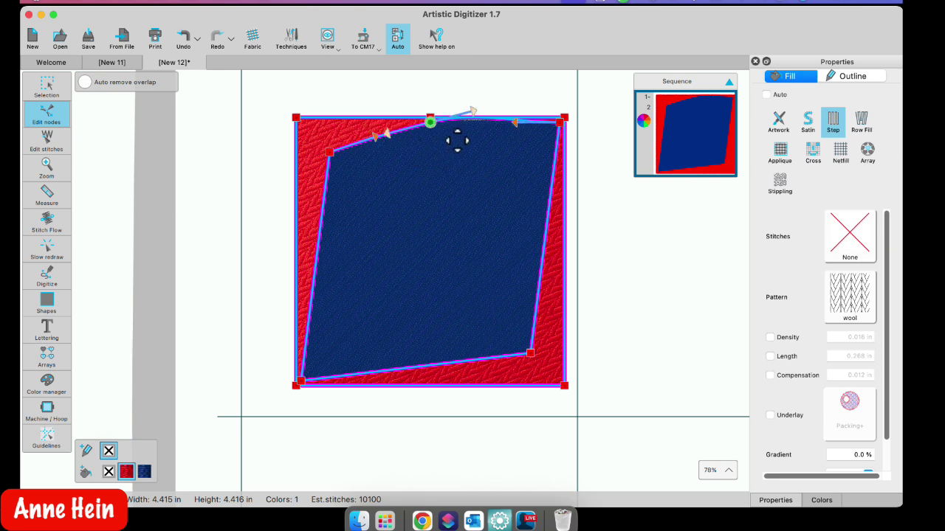
pyautogui.moveTo(473, 111); pyautogui.dragTo(478, 121)
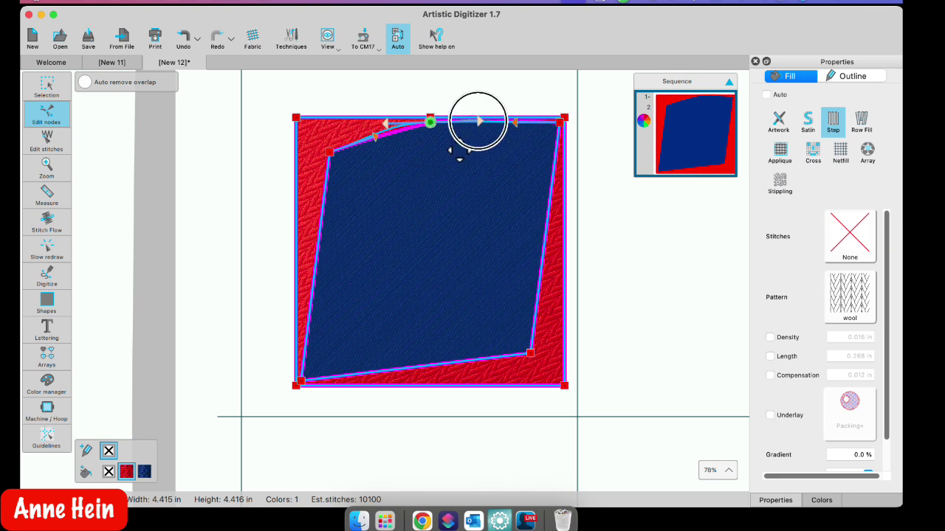
pyautogui.click(47, 87)
pyautogui.click(529, 91)
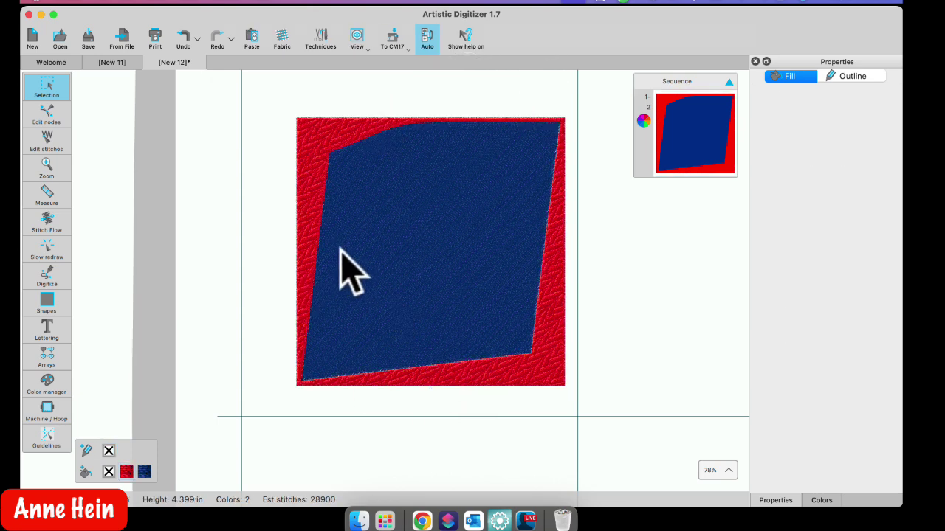
# Step: Move the red outline object off the blue square to the empty area on its right
pyautogui.scroll(-5, 341, 250)
pyautogui.click(426, 302)
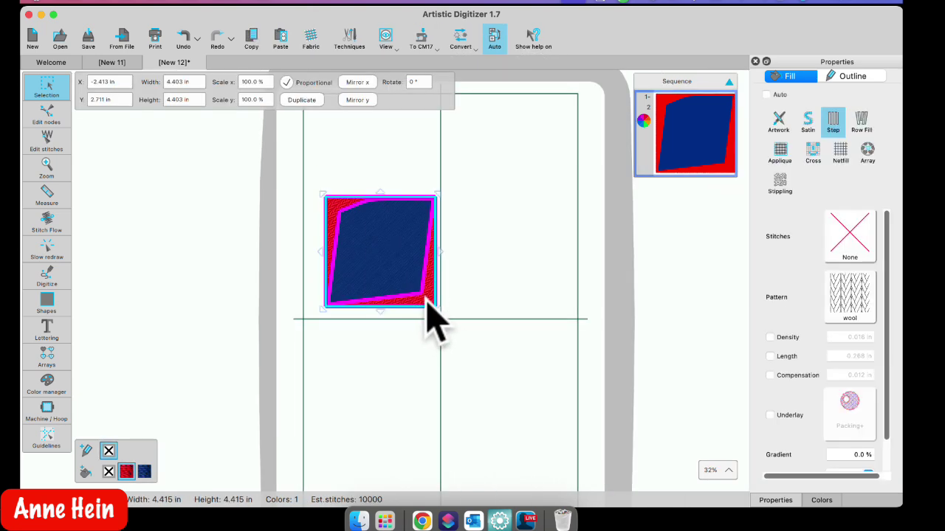
pyautogui.moveTo(405, 323); pyautogui.dragTo(538, 338)
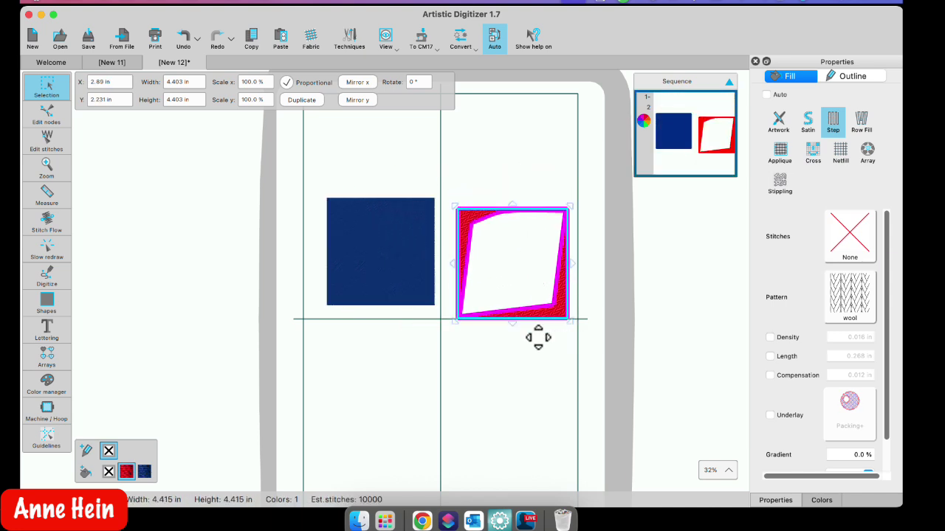
pyautogui.click(504, 373)
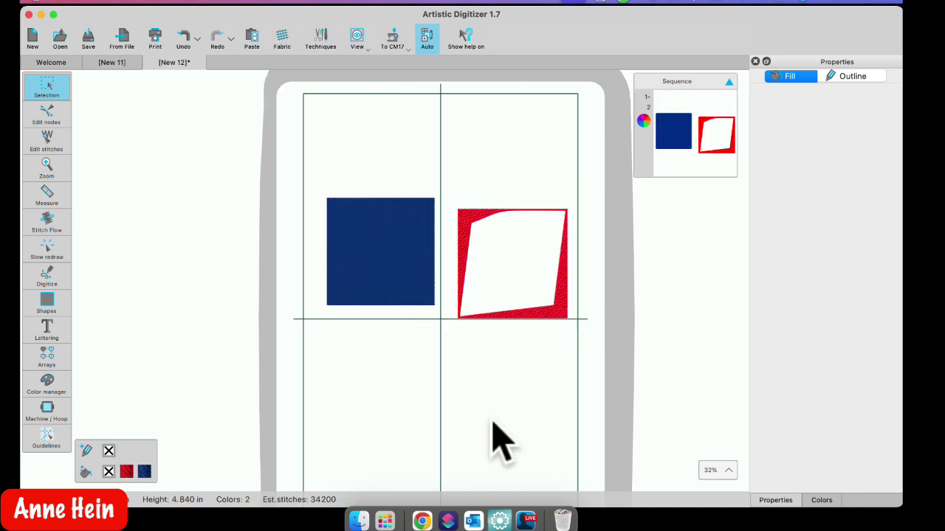
# Step: Rotate the red outline object to a tilted diamond position and move it back over the blue square
pyautogui.click(452, 230)
pyautogui.moveTo(438, 235); pyautogui.dragTo(440, 292)
pyautogui.moveTo(559, 244); pyautogui.dragTo(431, 236)
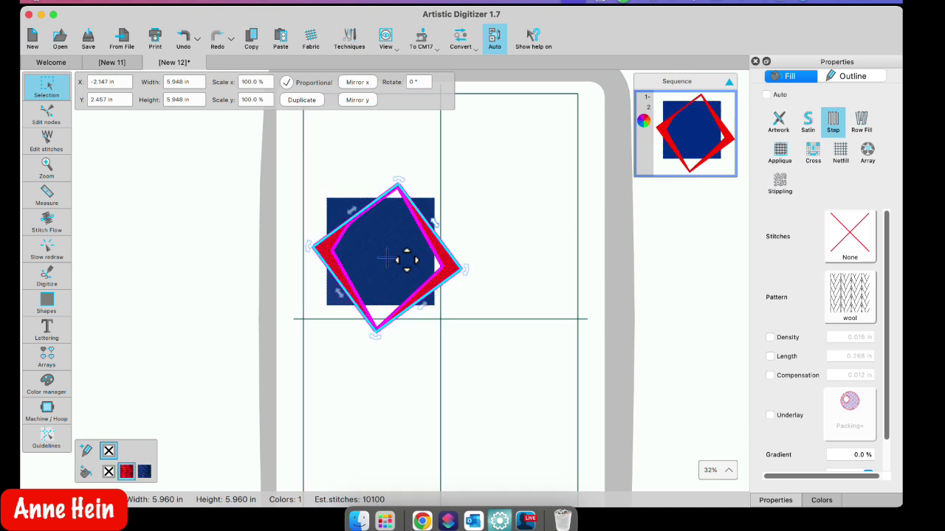
pyautogui.click(545, 288)
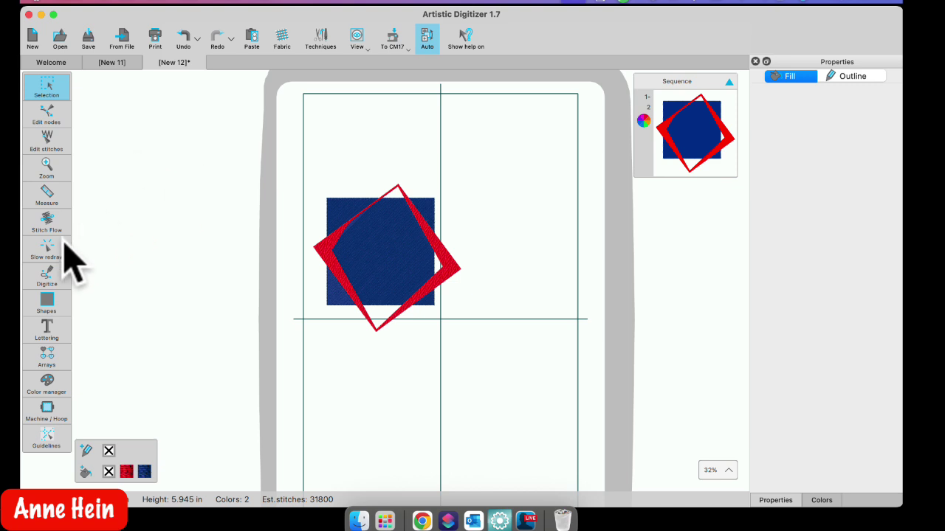
# Step: Add lettering of a first name in the lower half of the hoop
pyautogui.click(40, 330)
pyautogui.click(78, 327)
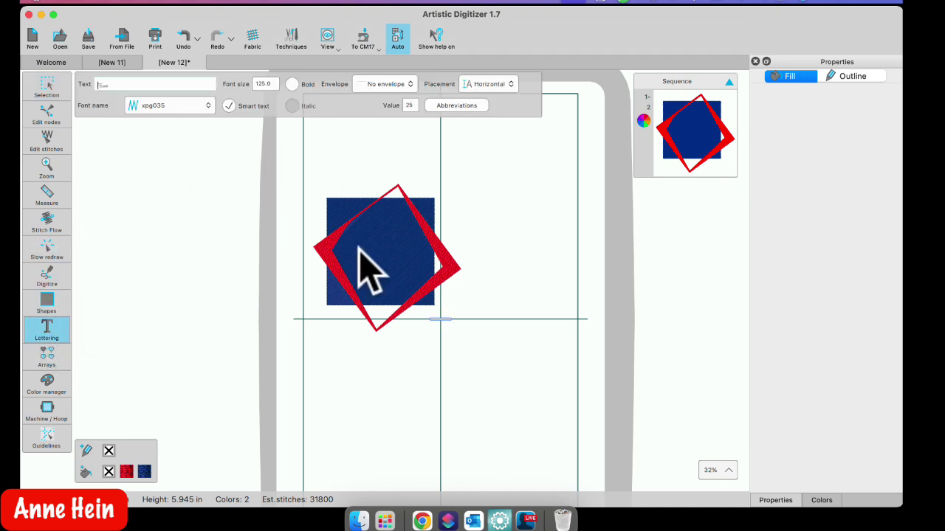
pyautogui.scroll(-5, 369, 348)
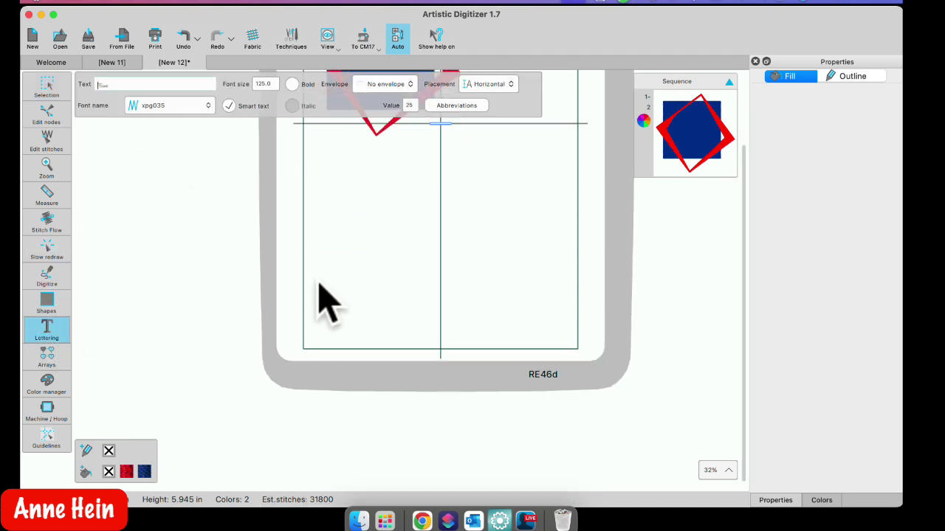
pyautogui.click(318, 282)
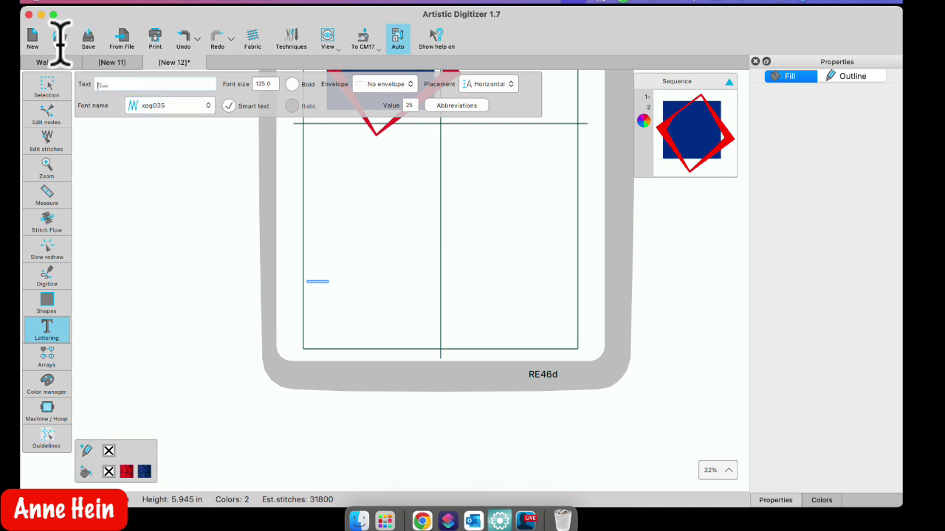
pyautogui.write('Annie')
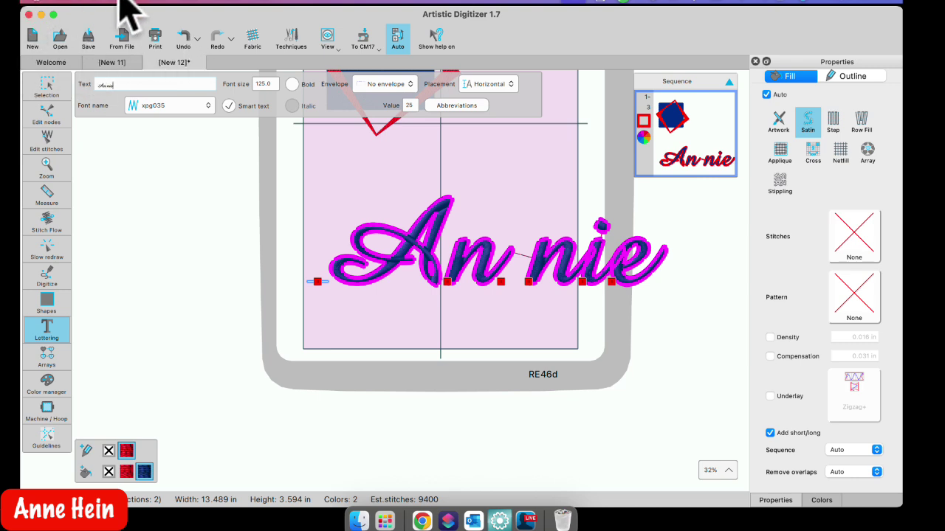
# Step: Close the gap in the lettering by deleting back to the gap and retyping the rest of the name
pyautogui.press('BackSpace')
pyautogui.press('BackSpace')
pyautogui.press('BackSpace')
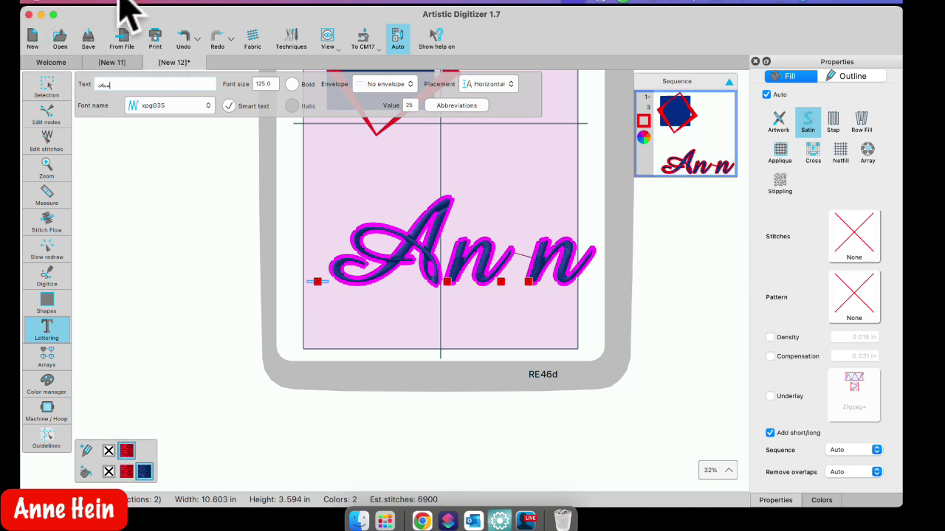
pyautogui.write('n')
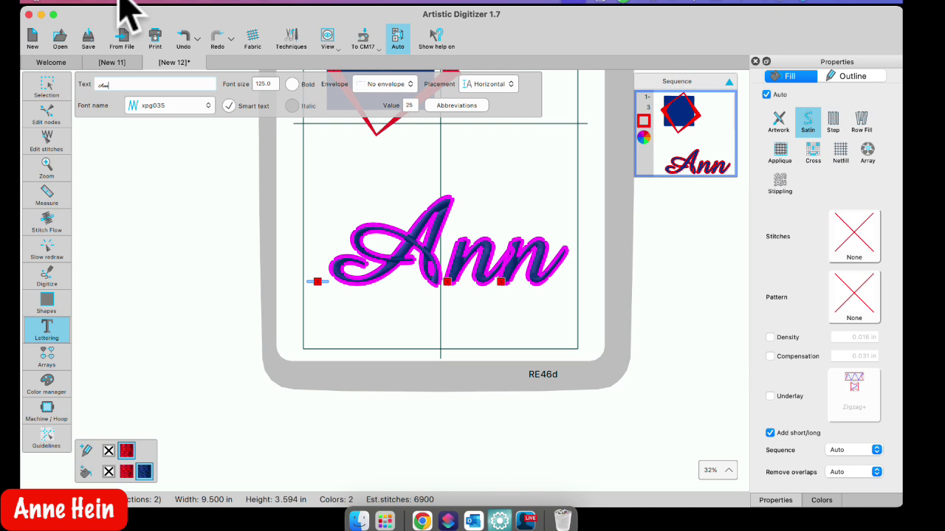
pyautogui.write('ie')
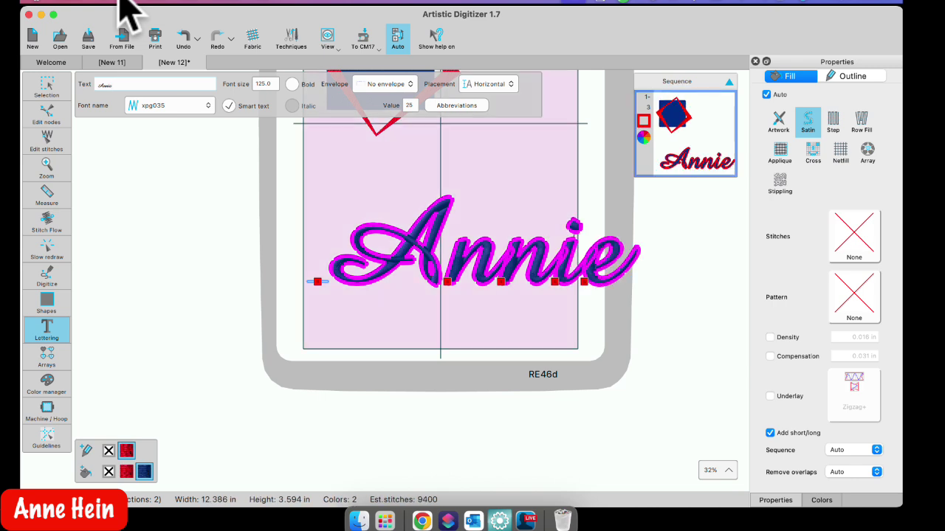
# Step: Remove the outline color from the lettering and convert its fill to a center line
pyautogui.click(48, 85)
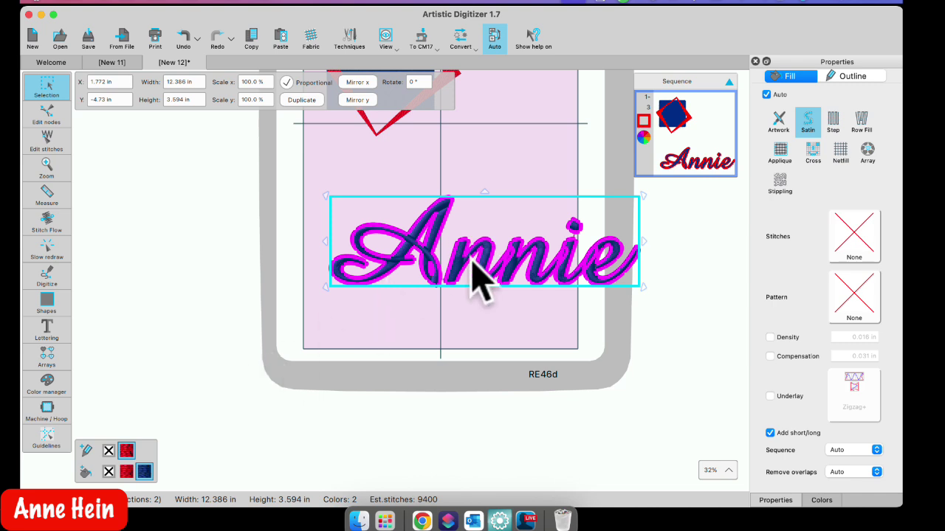
pyautogui.click(108, 452)
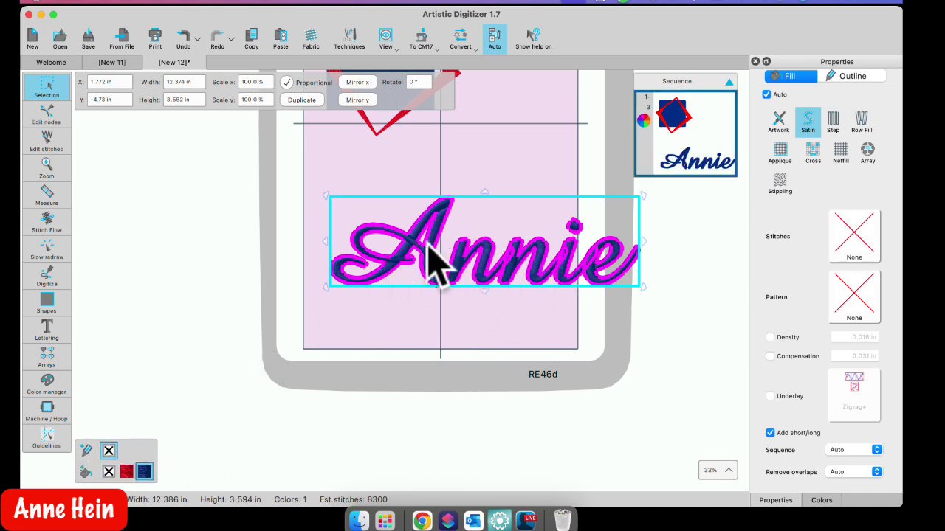
pyautogui.rightClick(472, 223)
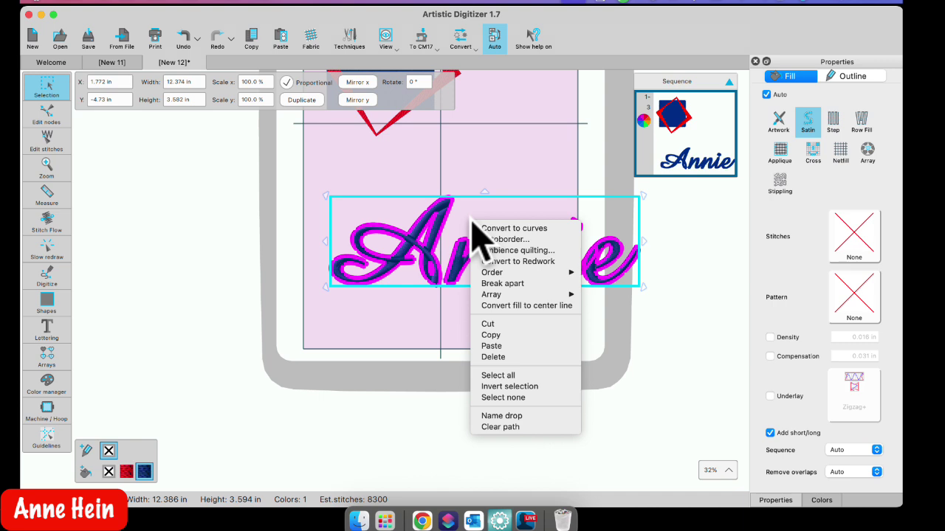
pyautogui.click(552, 306)
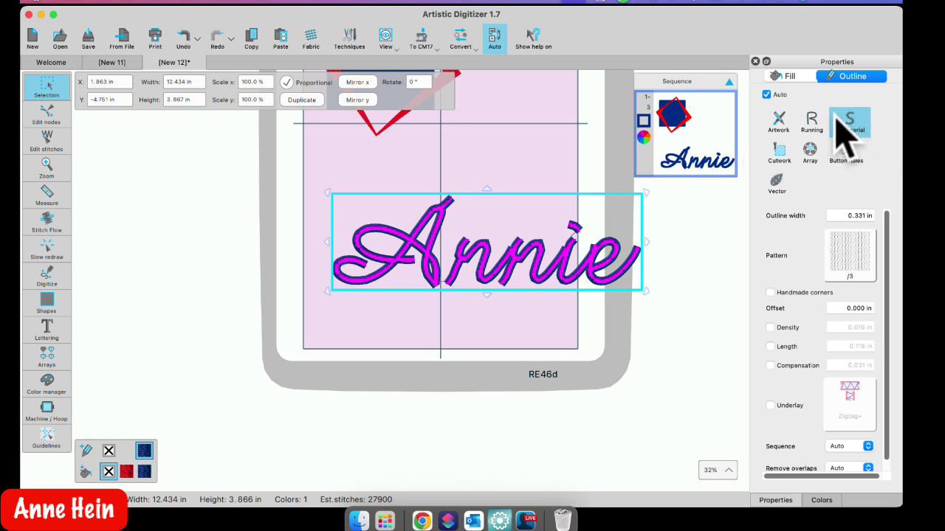
# Step: Change the lettering's outline from satin serial to the Running stitch type
pyautogui.click(812, 122)
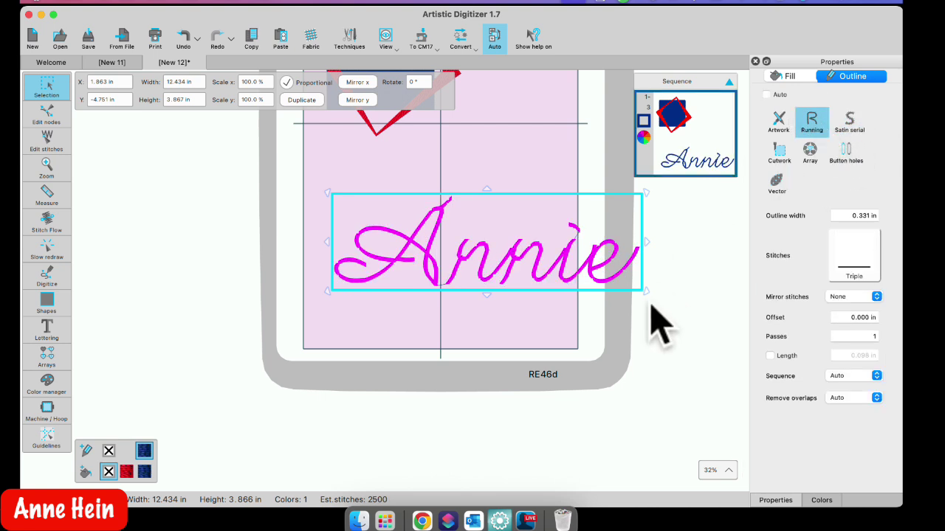
pyautogui.click(502, 334)
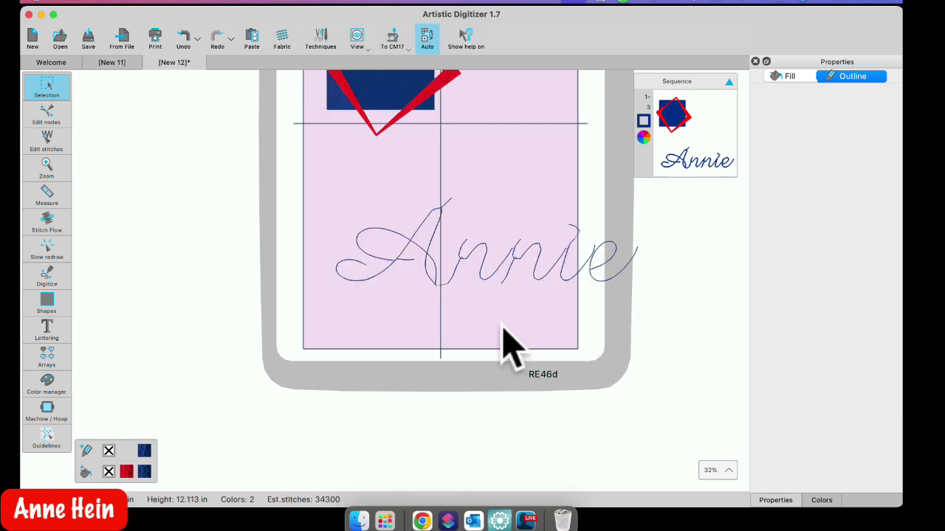
pyautogui.click(527, 274)
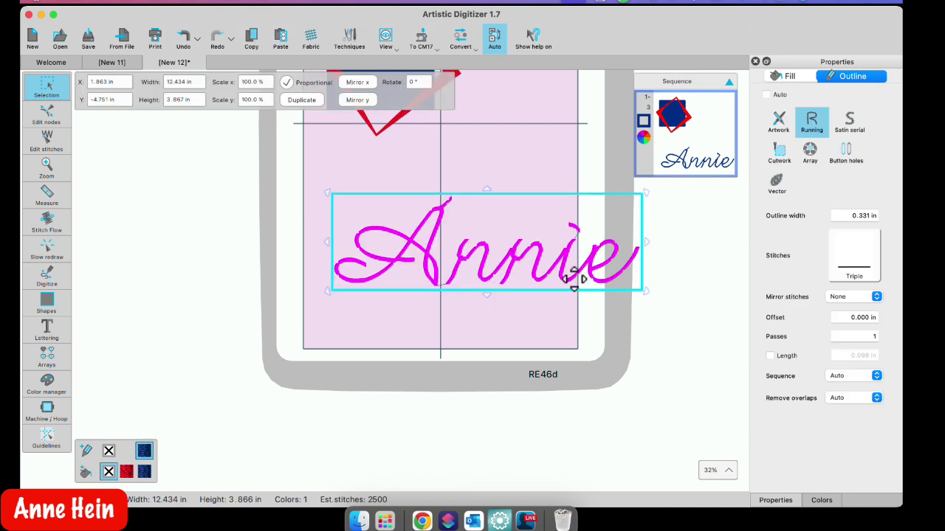
# Step: Find the Bean Gap stitch pattern and apply it to the lettering's running outline
pyautogui.click(862, 255)
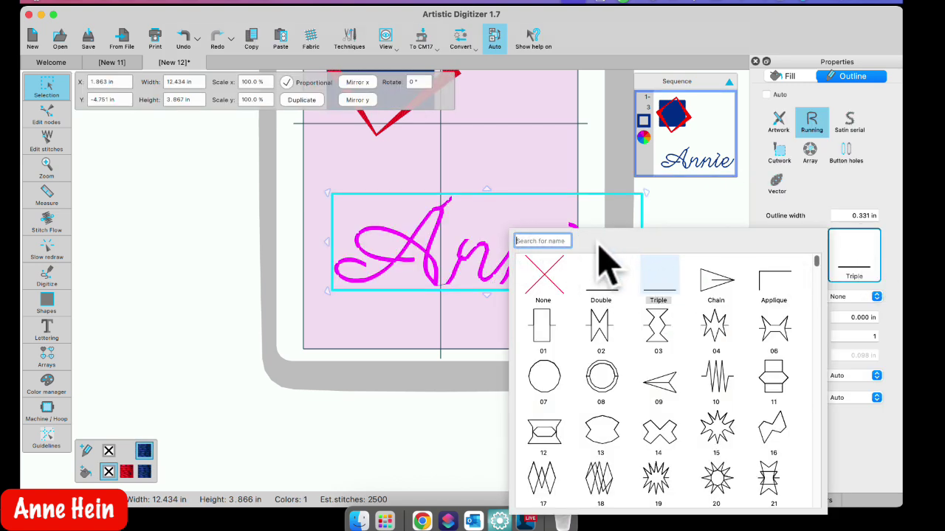
pyautogui.write('b')
pyautogui.click(442, 319)
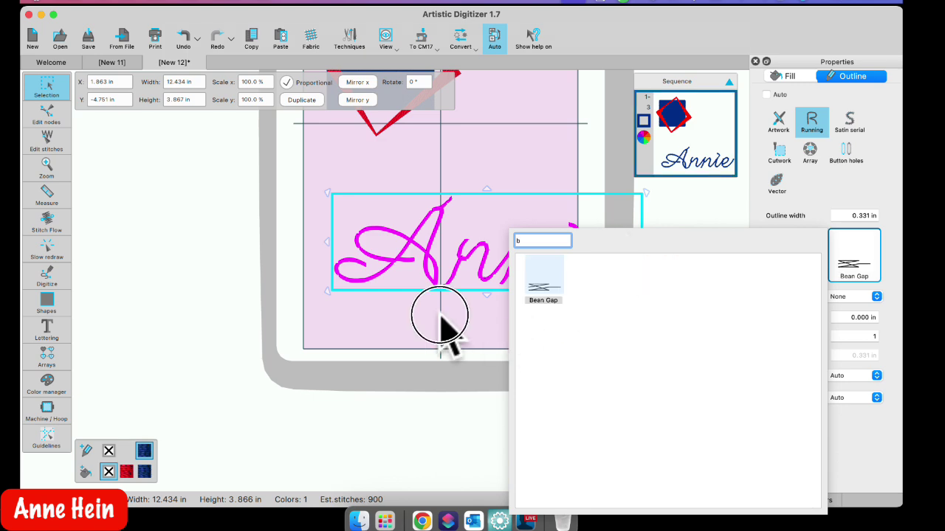
pyautogui.click(850, 260)
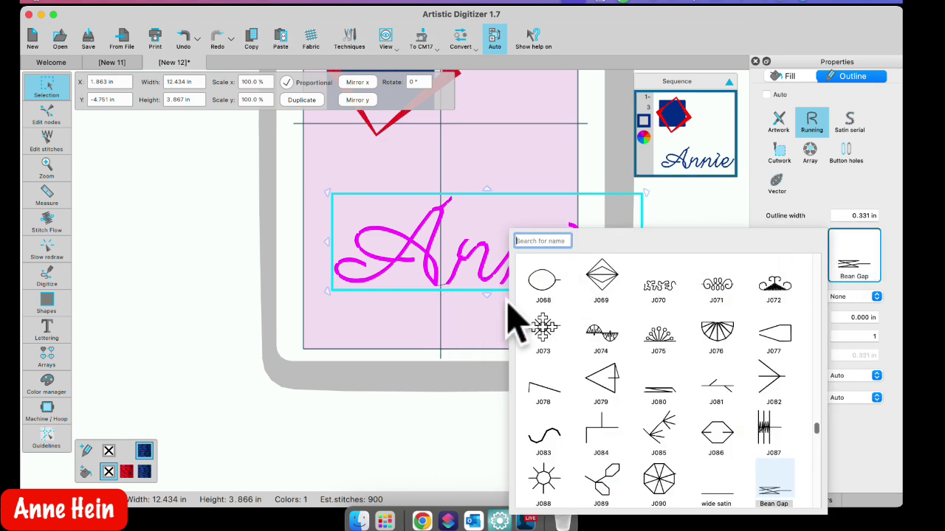
pyautogui.click(480, 322)
pyautogui.click(478, 322)
pyautogui.scroll(5, 506, 313)
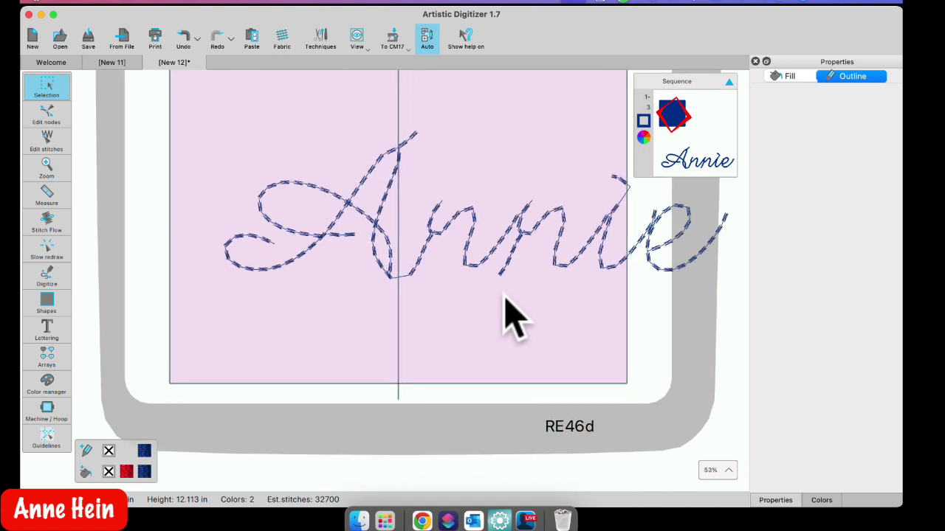
pyautogui.scroll(-5, 507, 313)
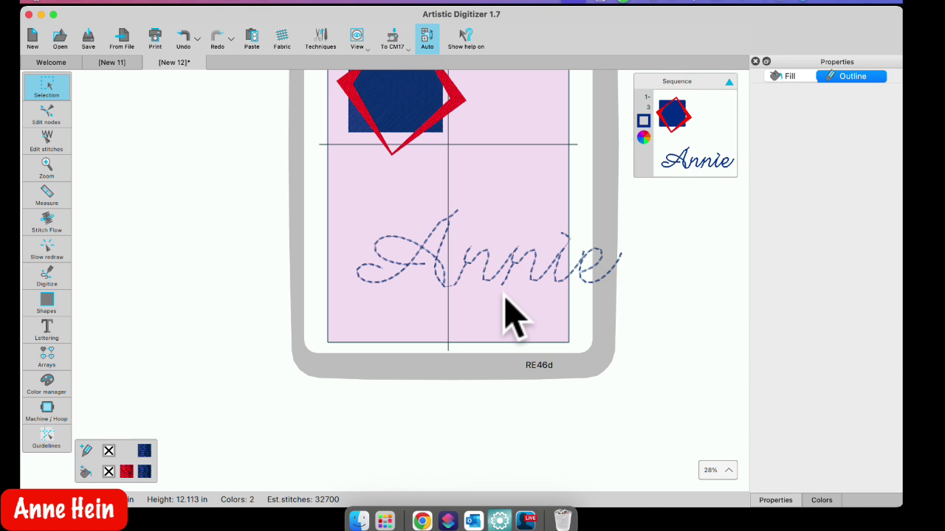
# Step: Move the lettering about 1.43 in to the left and 0.15 in down in the hoop
pyautogui.moveTo(347, 199); pyautogui.dragTo(668, 368)
pyautogui.moveTo(503, 237); pyautogui.dragTo(479, 238)
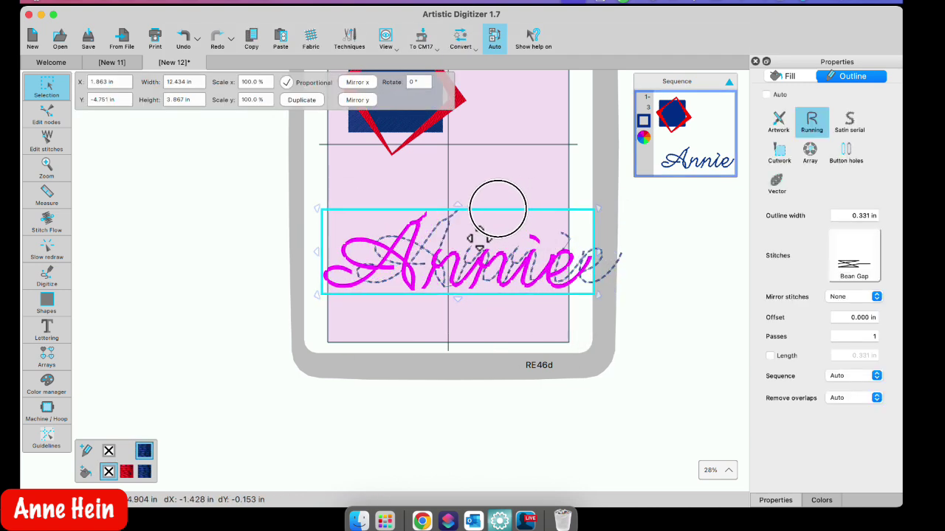
pyautogui.click(466, 365)
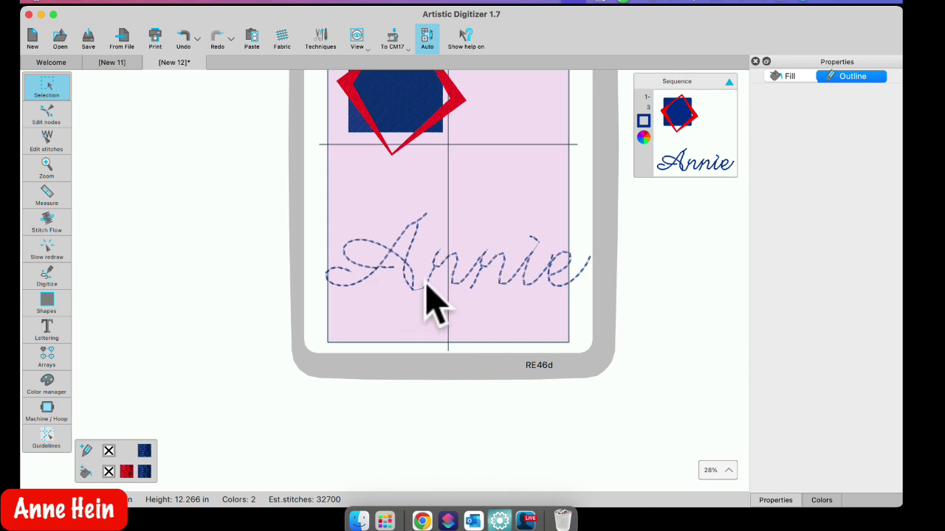
# Step: Change the stitch pattern of the lettering's running outline to Chain
pyautogui.click(499, 281)
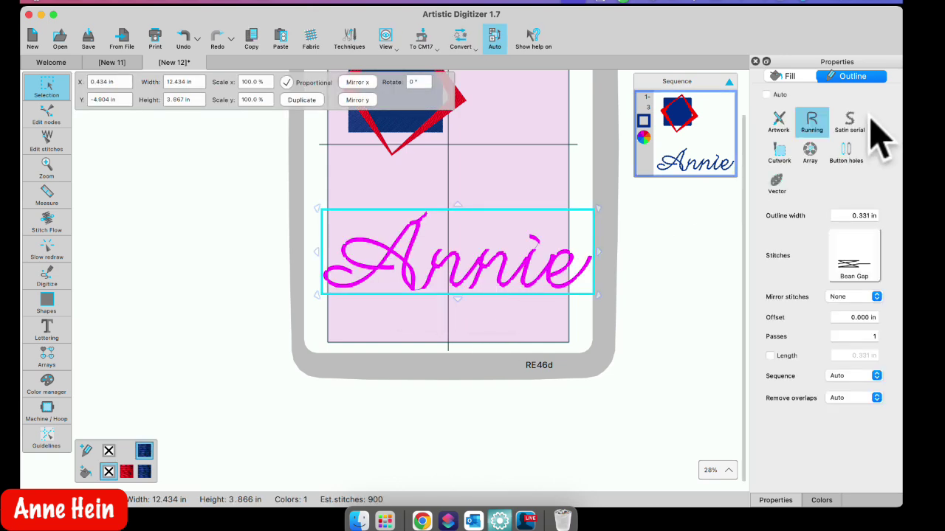
pyautogui.click(849, 266)
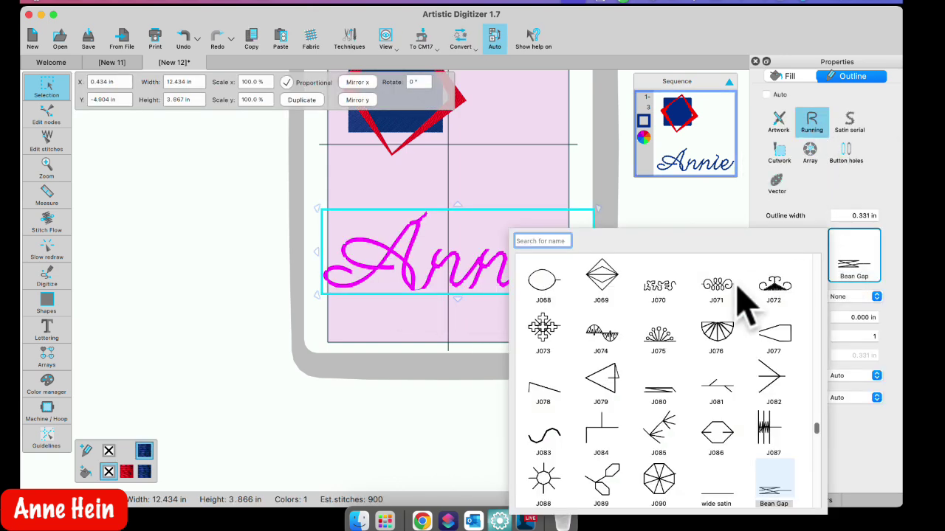
pyautogui.scroll(-10, 681, 317)
pyautogui.scroll(15, 678, 310)
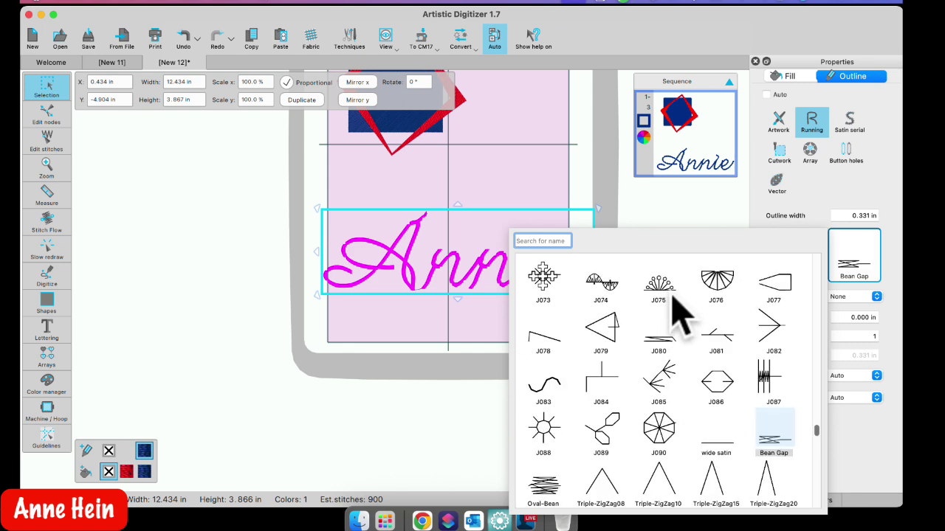
pyautogui.scroll(5, 668, 299)
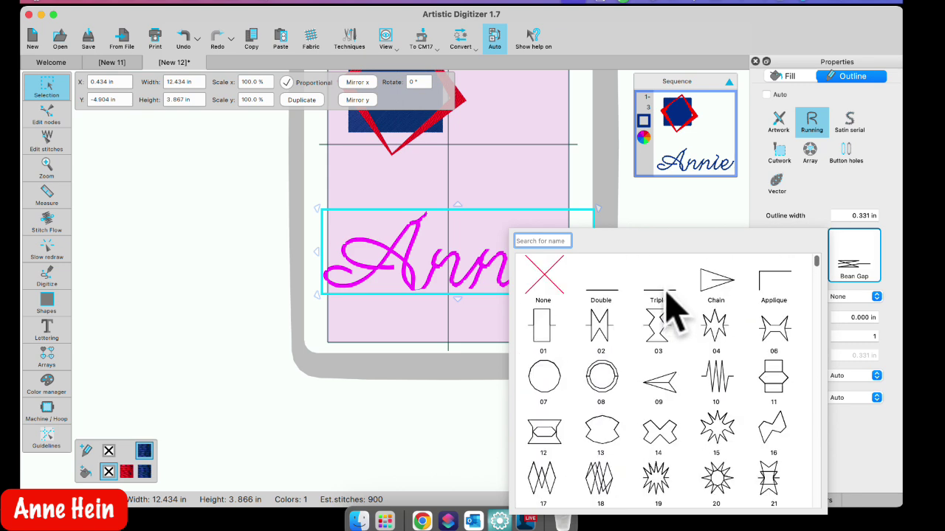
pyautogui.click(726, 290)
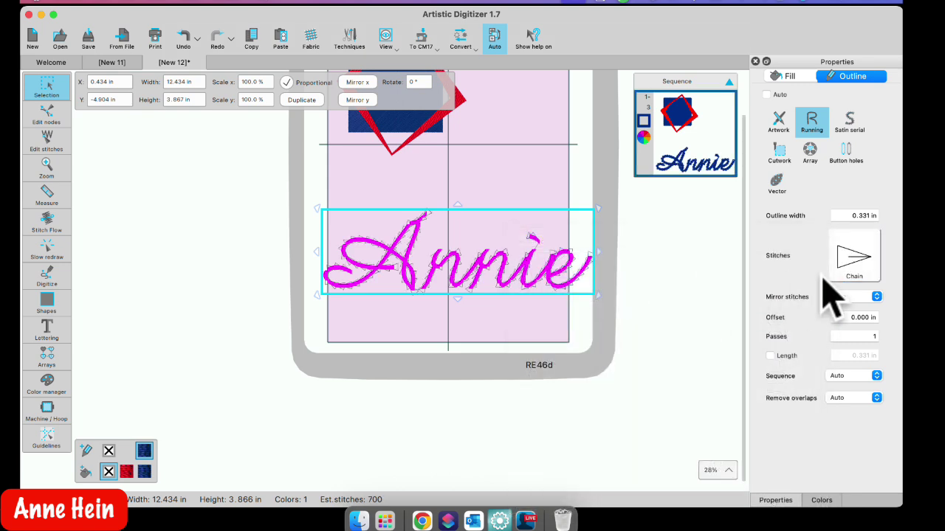
pyautogui.click(496, 323)
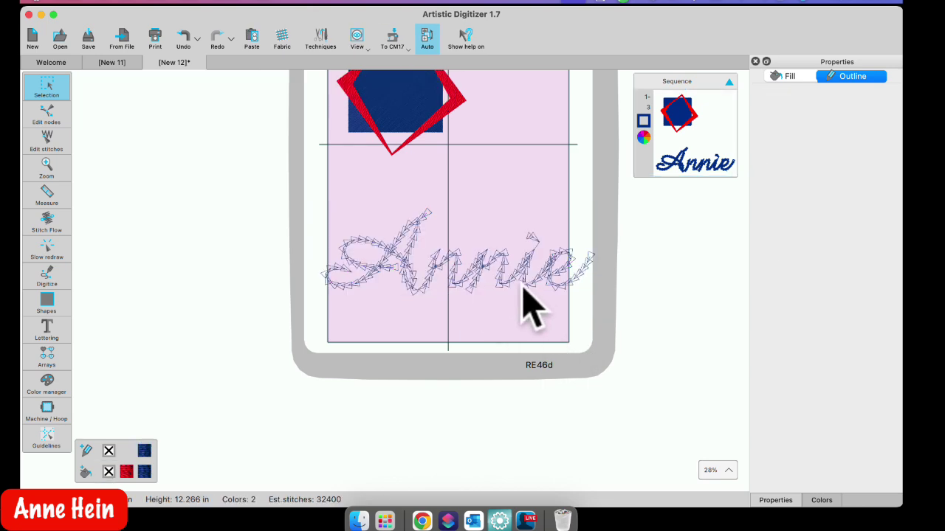
pyautogui.scroll(5, 524, 290)
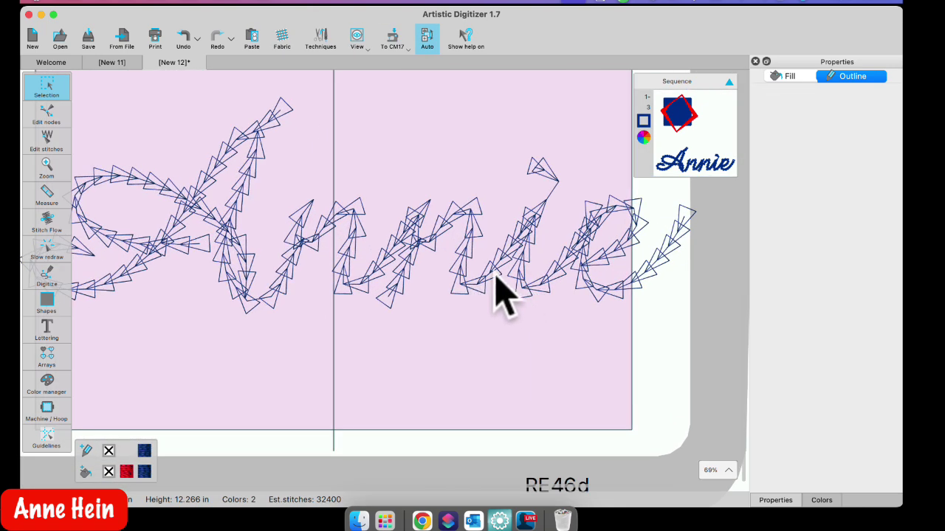
# Step: Enable a custom stitch length for the lettering's Chain outline and set it to 0.232 in
pyautogui.click(616, 267)
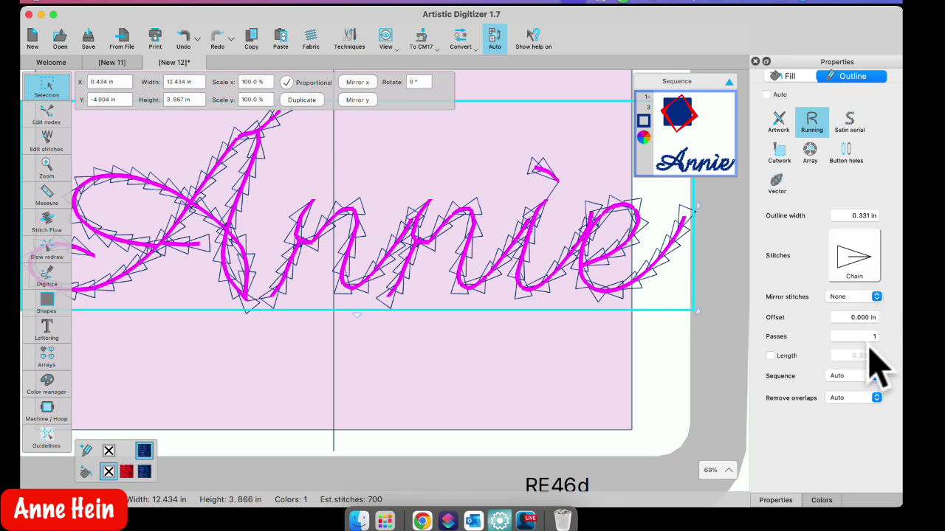
pyautogui.click(770, 356)
pyautogui.scroll(-1, 865, 356)
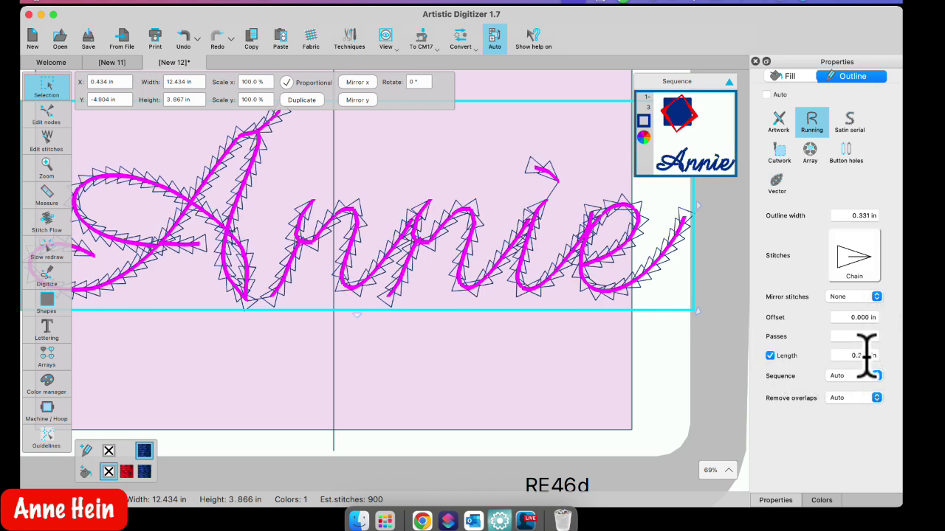
pyautogui.scroll(-1, 865, 355)
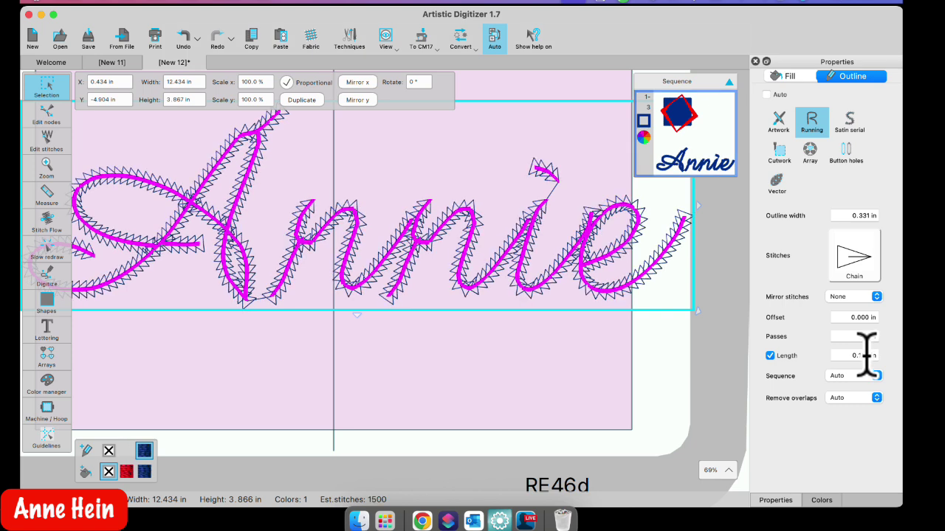
pyautogui.scroll(1, 865, 356)
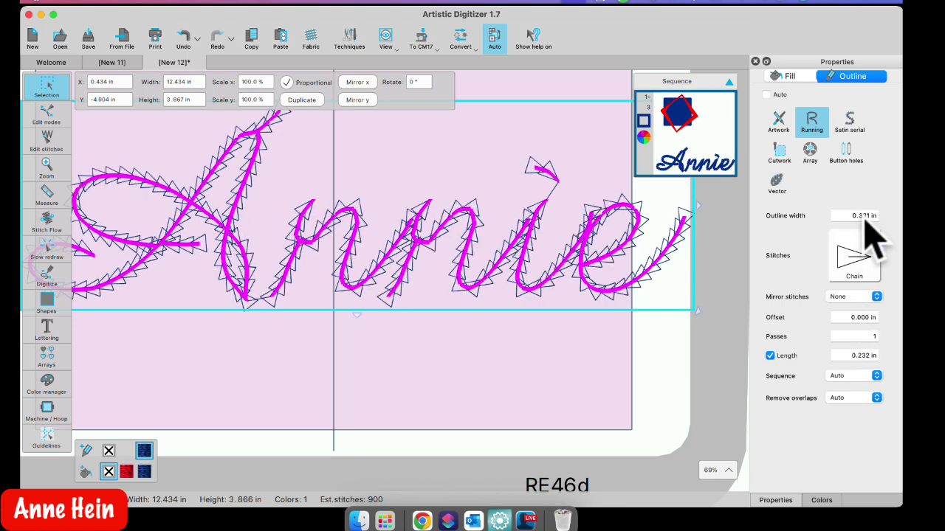
# Step: Set the outline width of the lettering's Chain stitches to 0.130 in
pyautogui.click(863, 215)
pyautogui.scroll(1, 867, 215)
pyautogui.scroll(-1, 867, 216)
pyautogui.scroll(-2, 868, 215)
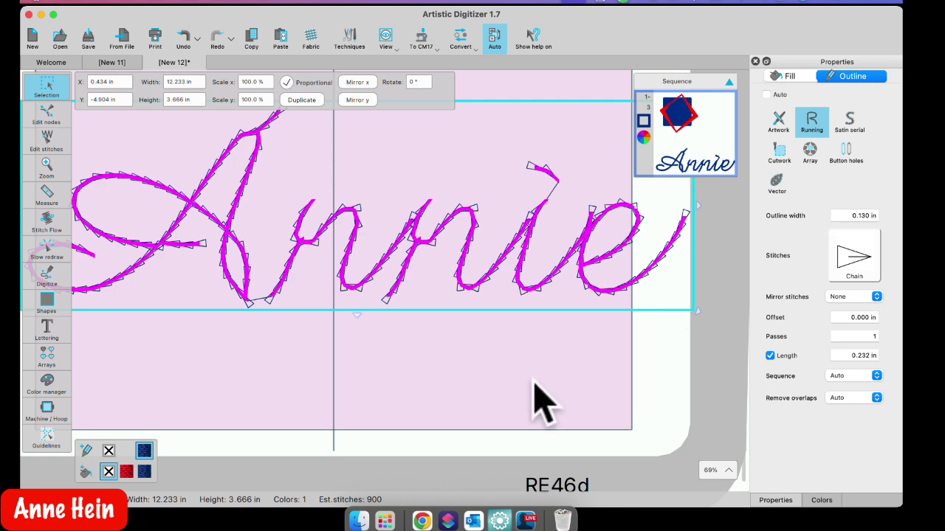
pyautogui.click(509, 362)
pyautogui.scroll(-4, 515, 377)
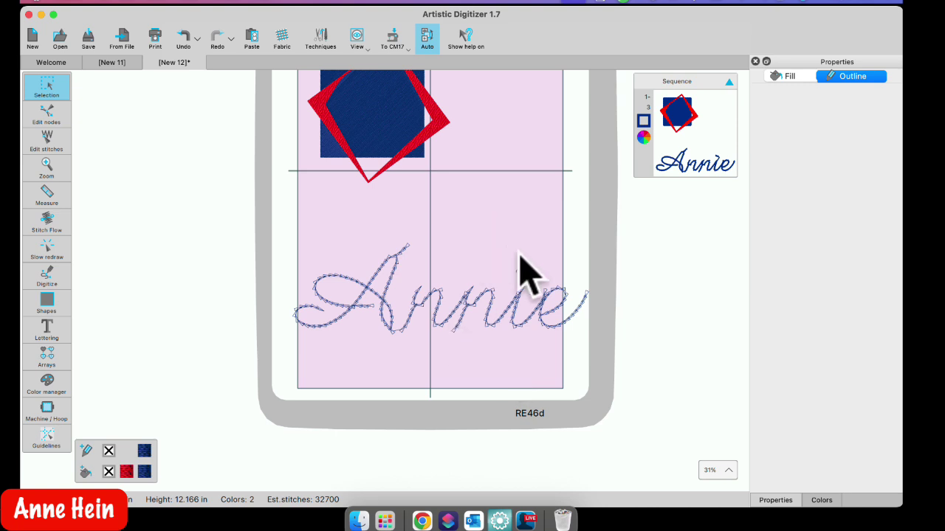
# Step: Delete the end node of the short stroke extending past the peak of the capital A in the lettering
pyautogui.scroll(5, 392, 295)
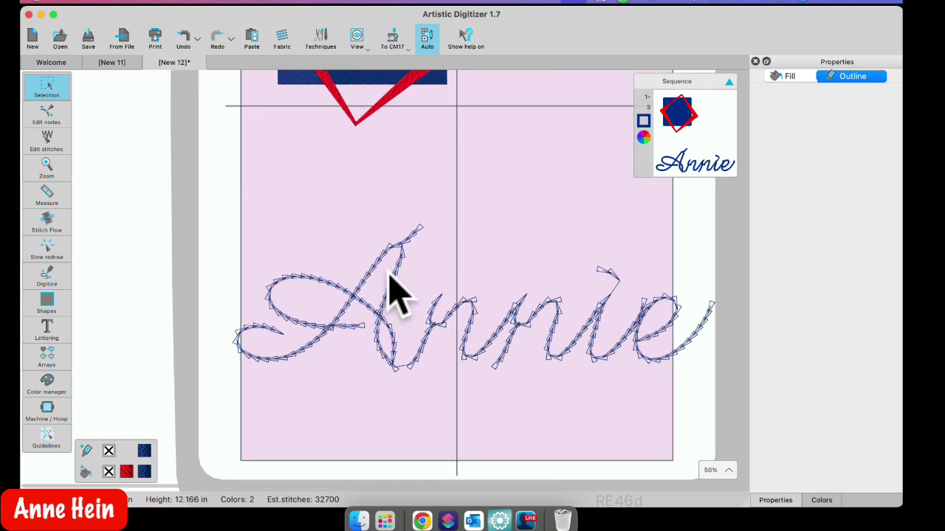
pyautogui.click(404, 296)
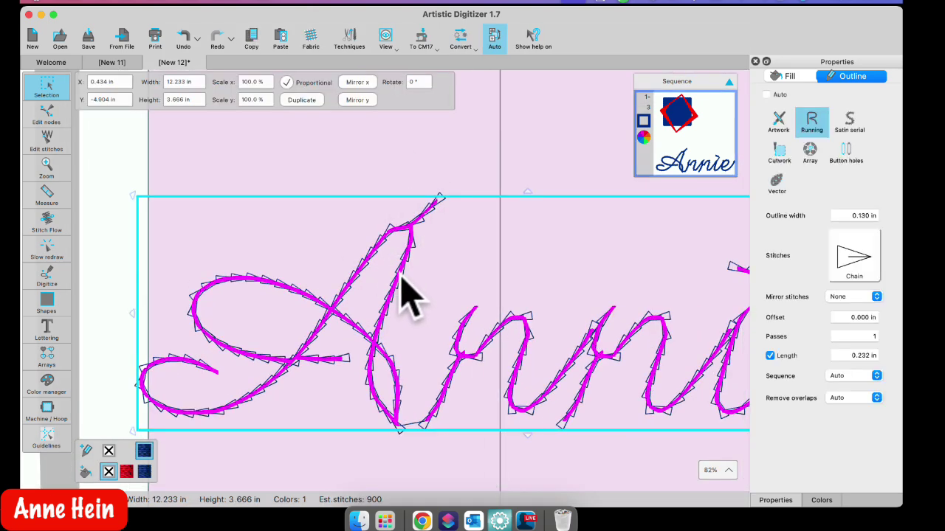
pyautogui.click(44, 114)
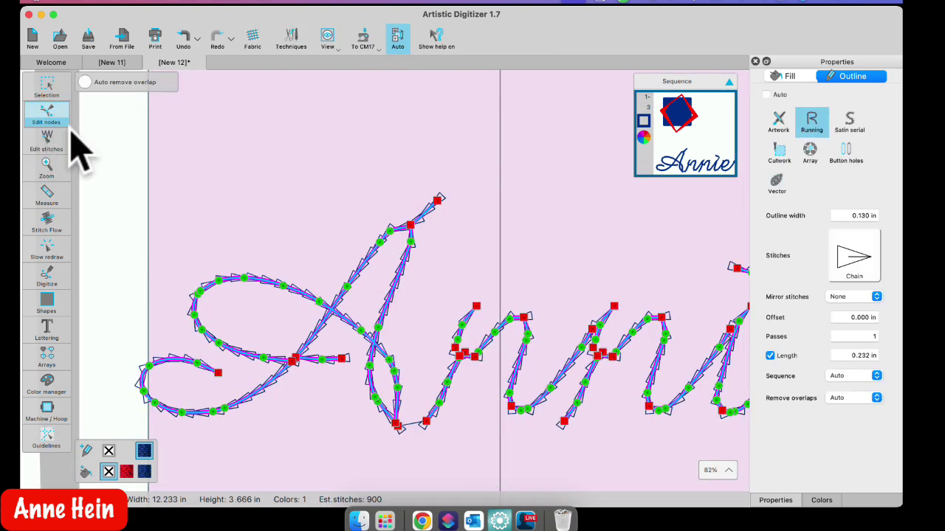
pyautogui.click(439, 200)
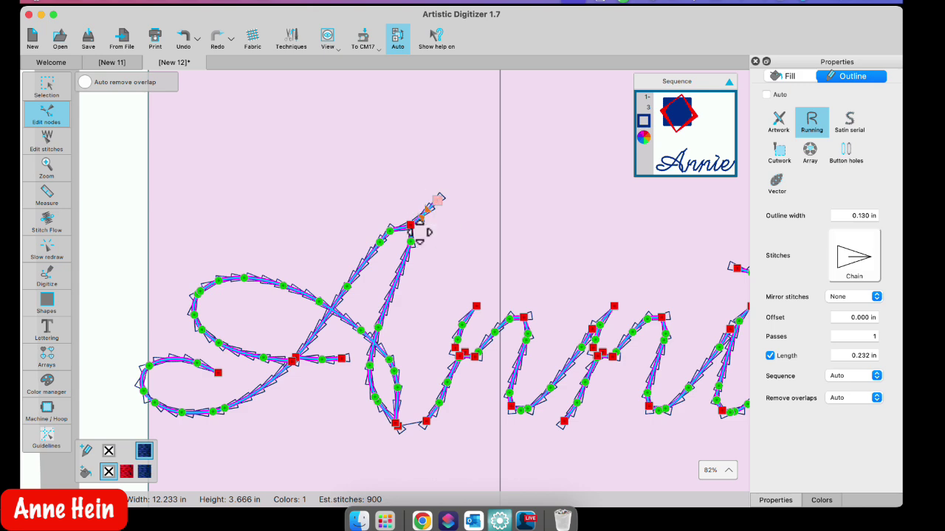
pyautogui.click(41, 93)
pyautogui.click(473, 179)
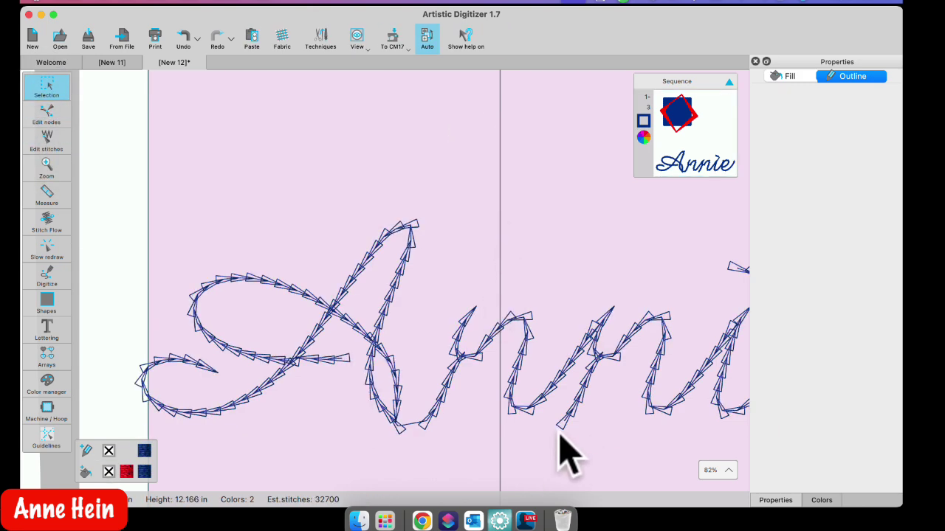
pyautogui.scroll(5, 483, 424)
pyautogui.scroll(-2, 481, 422)
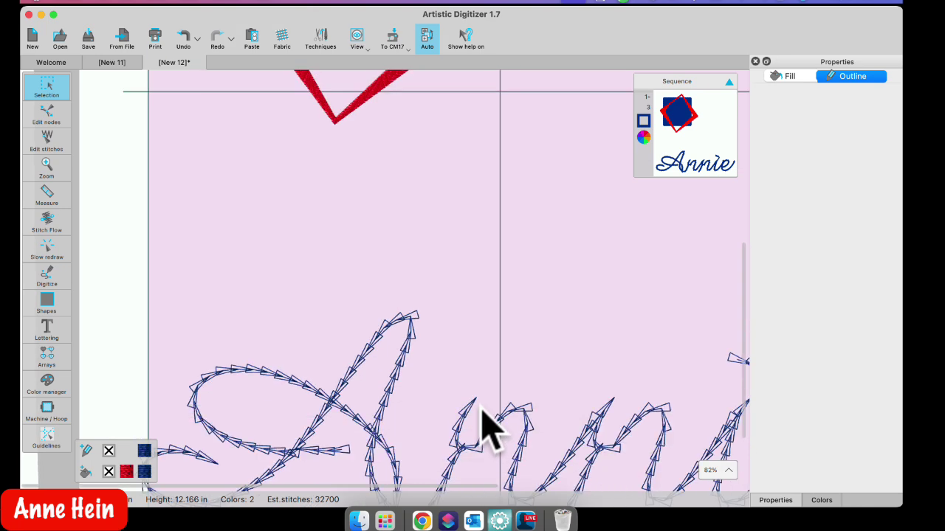
pyautogui.scroll(-4, 481, 422)
pyautogui.scroll(-1, 481, 422)
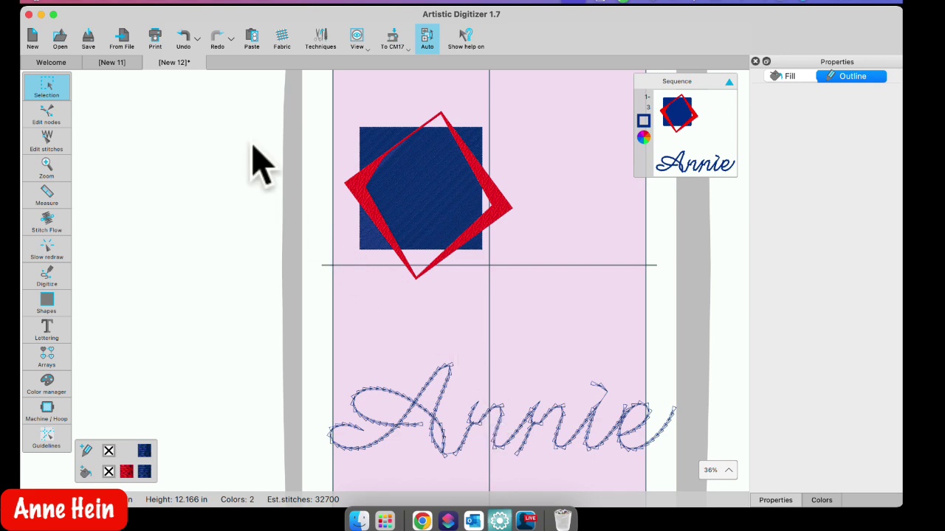
# Step: Open the recent horsey.JEF design and select its dark blue outline object, the last one in the sewing sequence
pyautogui.click(56, 63)
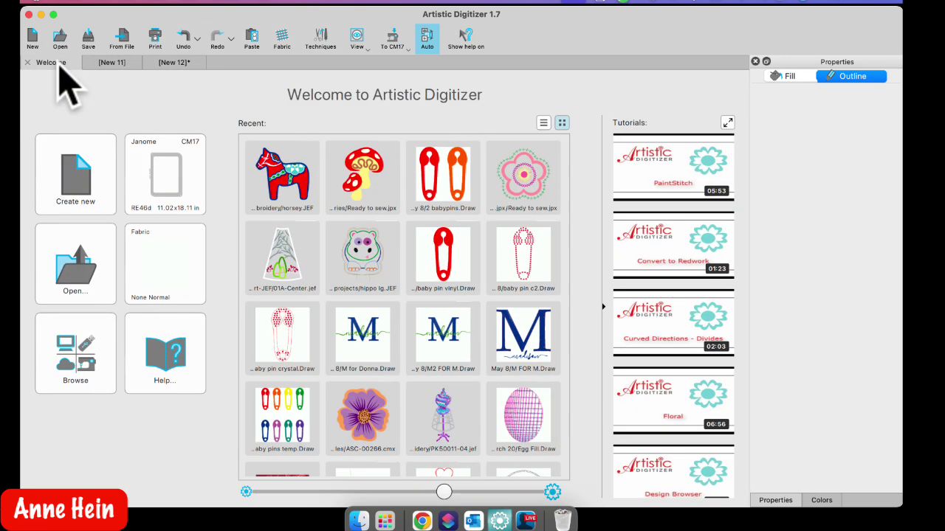
pyautogui.doubleClick(280, 179)
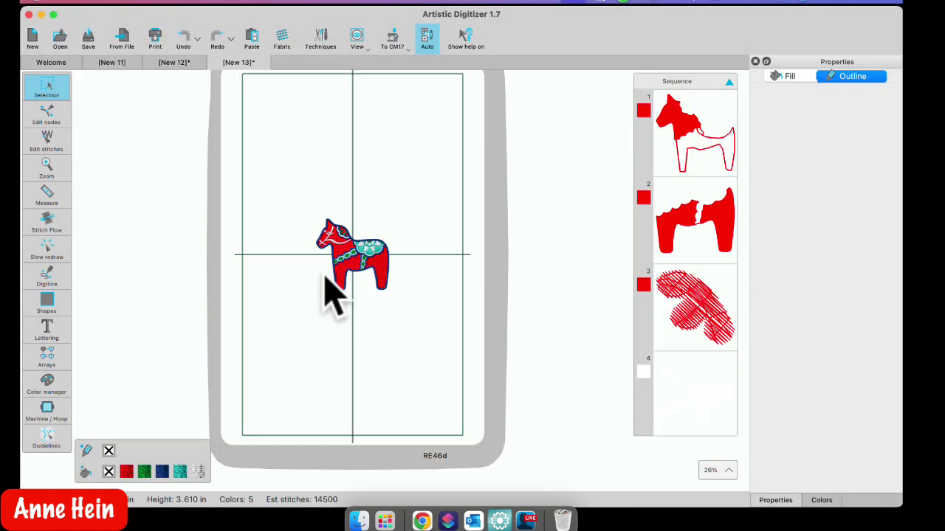
pyautogui.scroll(5, 320, 248)
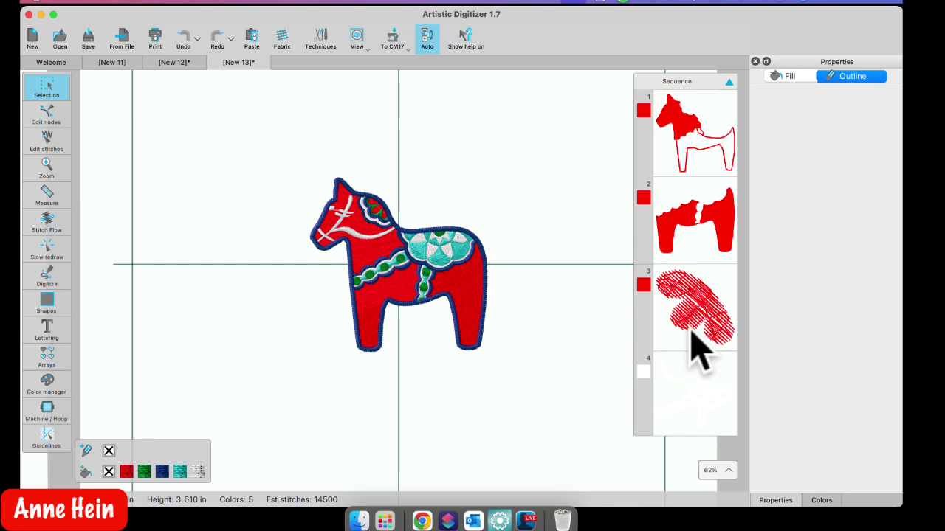
pyautogui.scroll(-15, 694, 341)
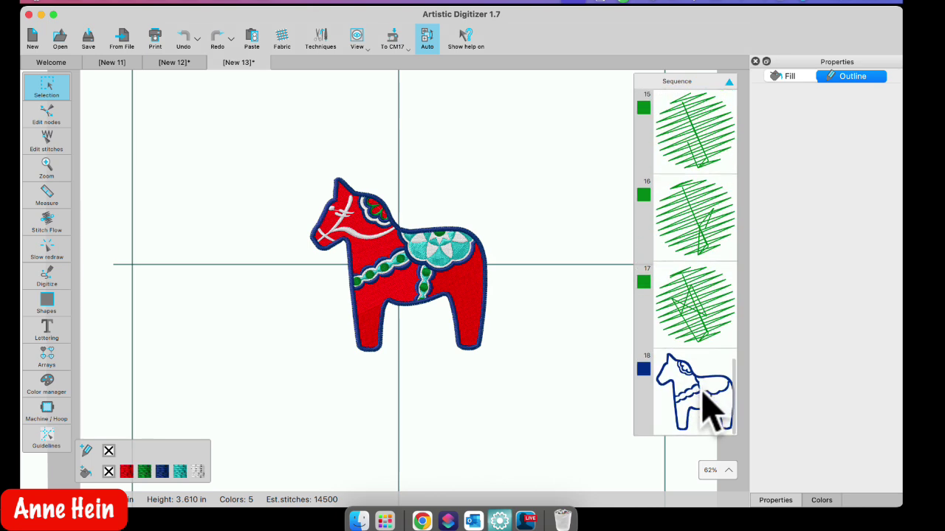
pyautogui.click(701, 398)
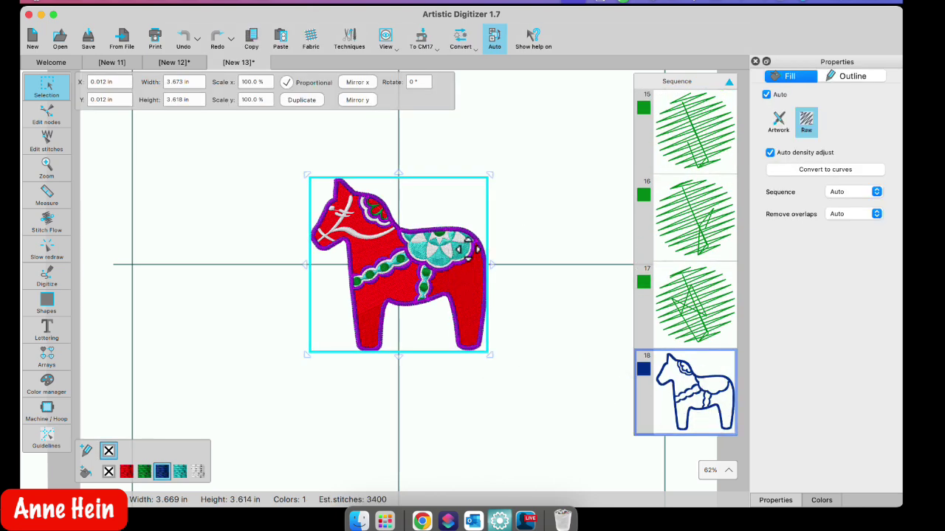
# Step: Move the dark blue horse outline down by about 3.86 in, clear of the filled horse
pyautogui.moveTo(462, 250); pyautogui.dragTo(458, 437)
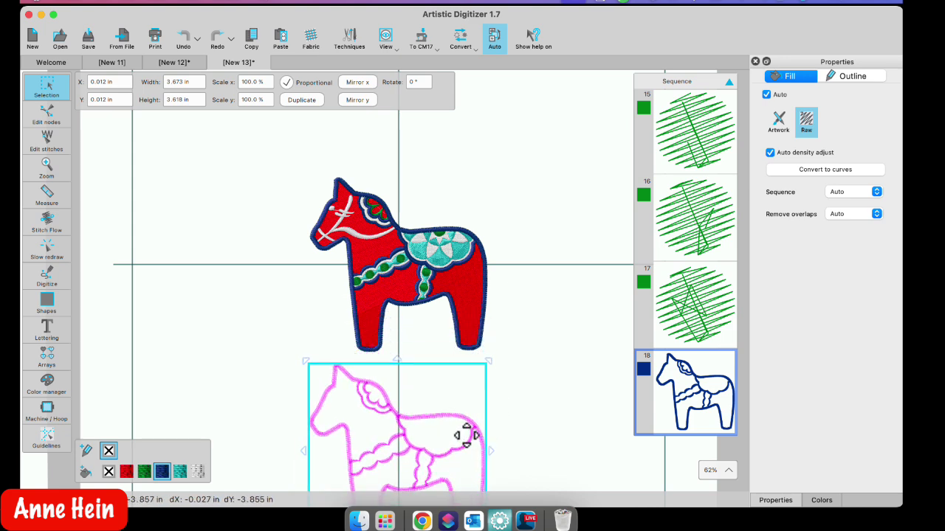
pyautogui.click(517, 369)
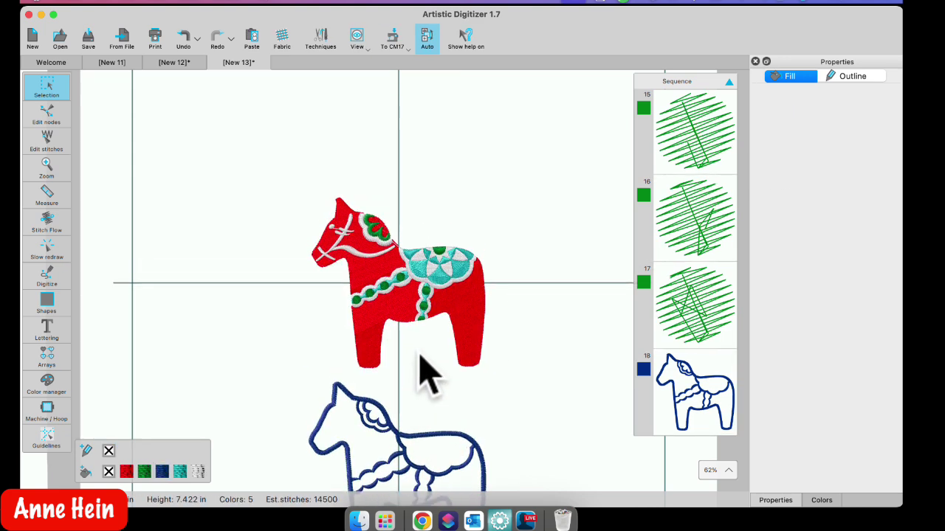
pyautogui.scroll(-5, 421, 369)
pyautogui.scroll(2, 443, 238)
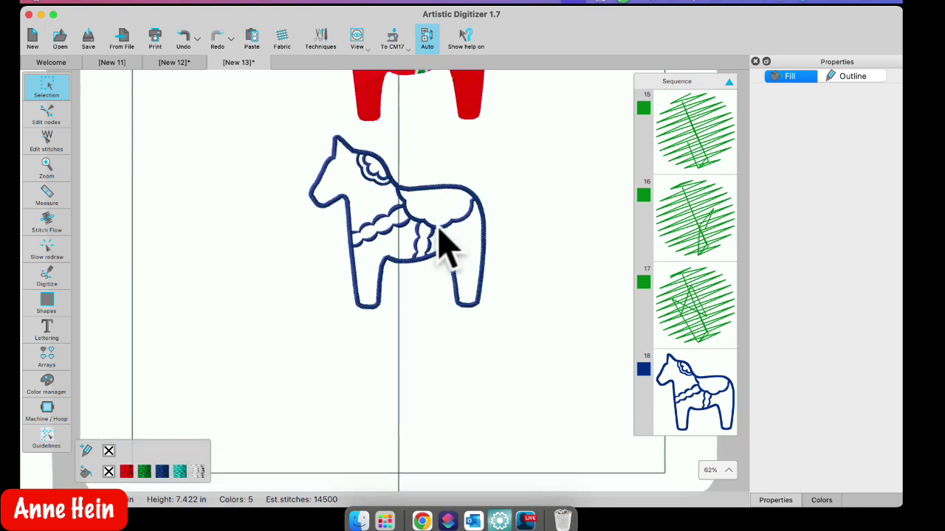
# Step: Convert the moved horse outline to curves and convert its resulting fill to a center line
pyautogui.click(441, 230)
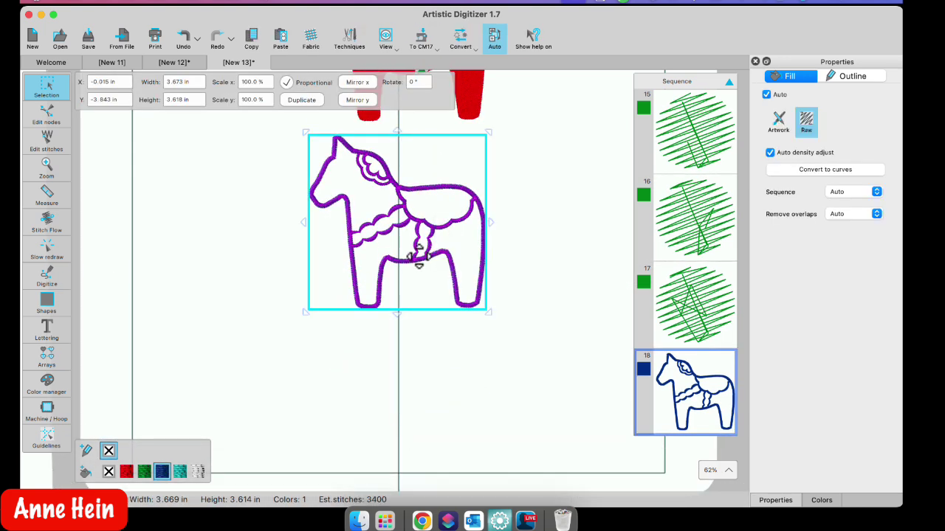
pyautogui.rightClick(436, 210)
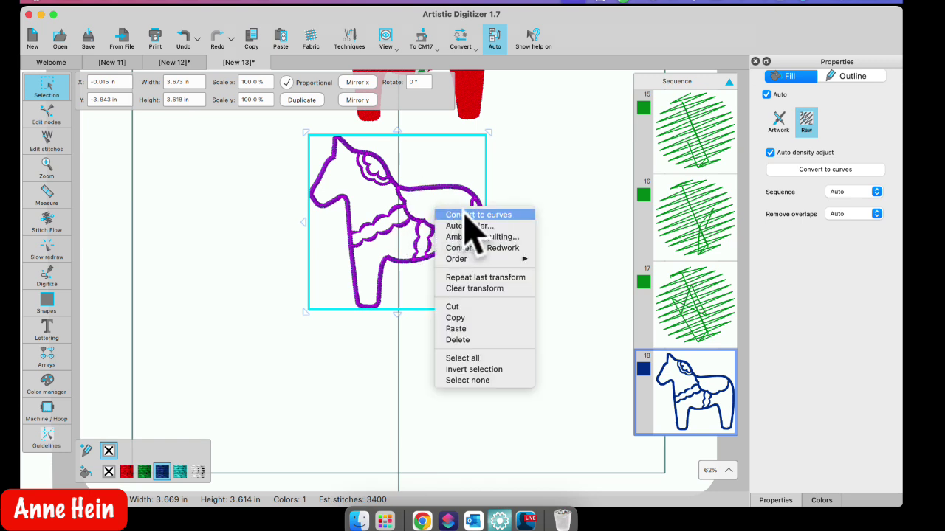
pyautogui.moveTo(457, 260)
pyautogui.click(479, 217)
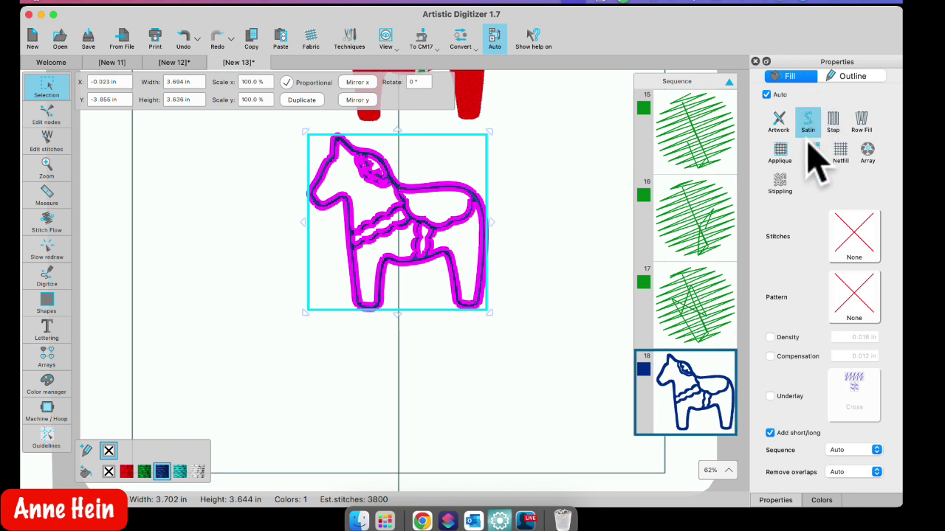
pyautogui.rightClick(428, 207)
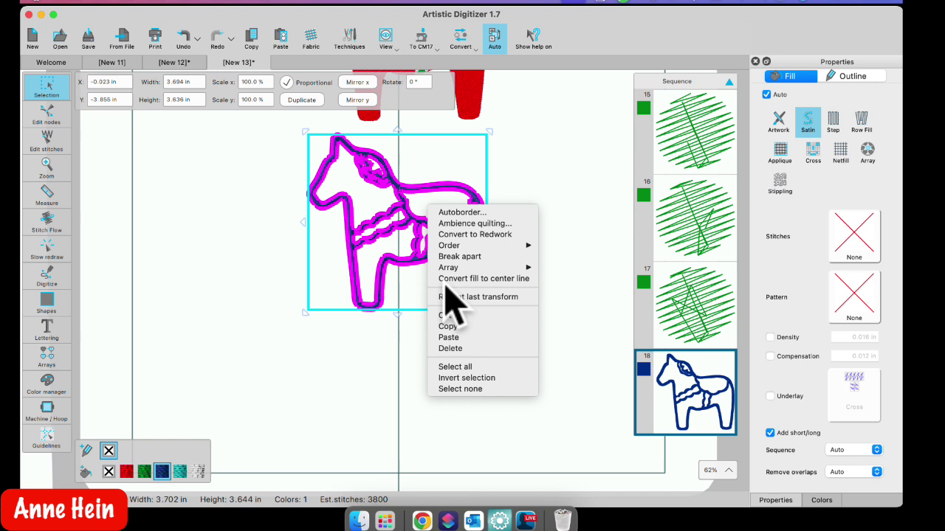
pyautogui.click(508, 278)
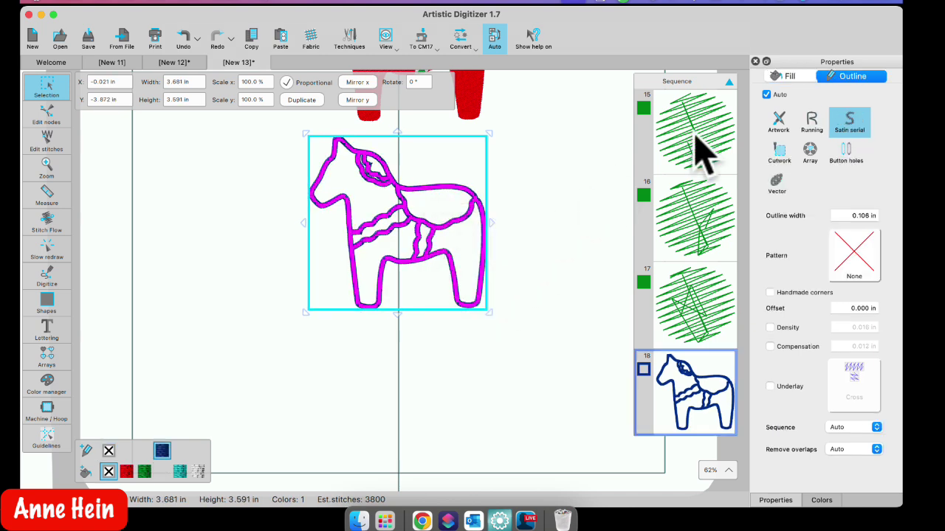
# Step: Change the horse center line from satin serial to a Running outline with the Bean Gap stitch
pyautogui.click(812, 123)
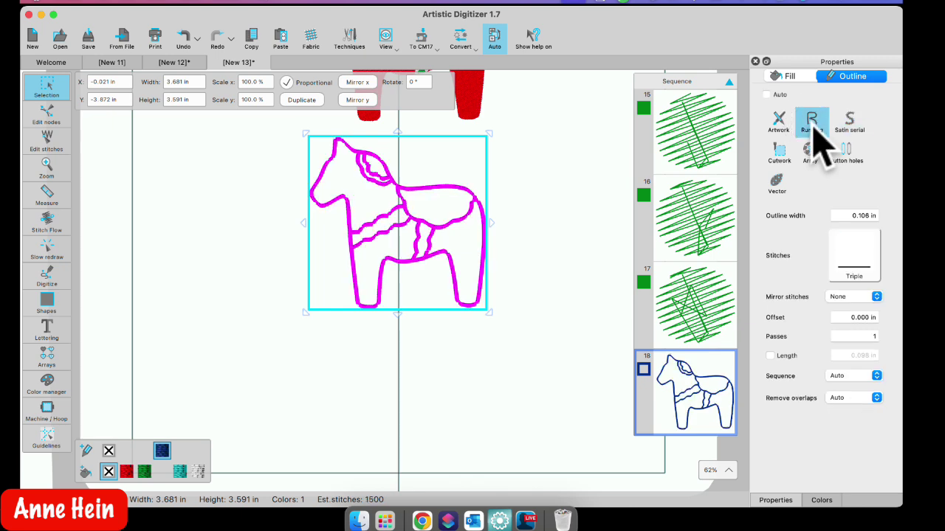
pyautogui.click(854, 259)
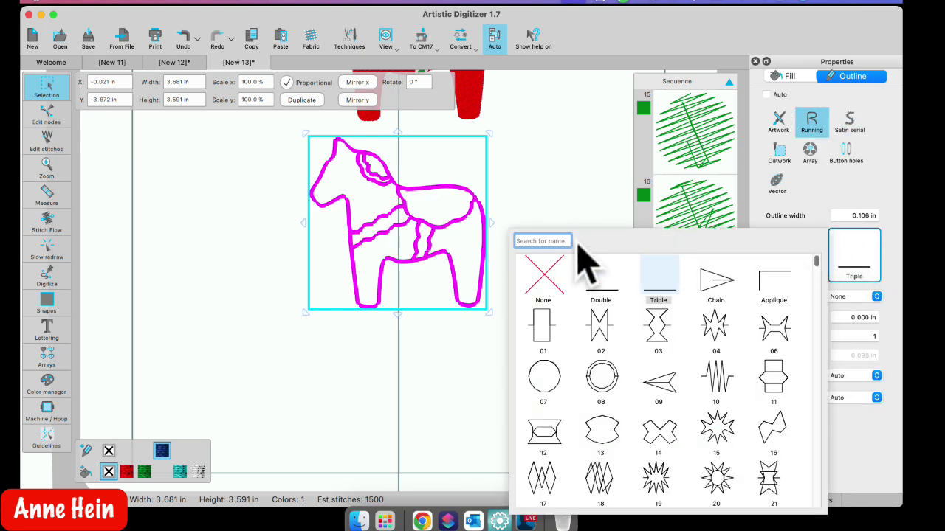
pyautogui.write('b')
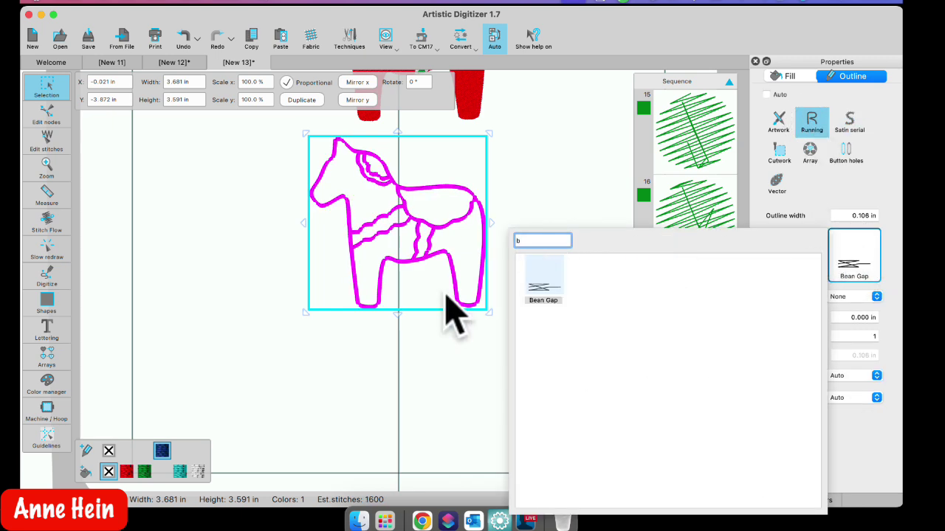
pyautogui.press('Return')
pyautogui.click(412, 348)
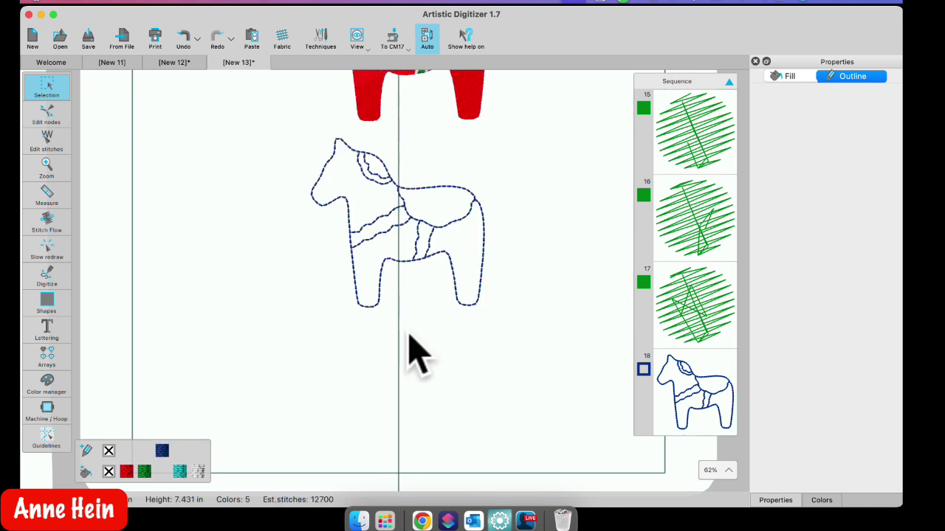
pyautogui.scroll(3, 435, 325)
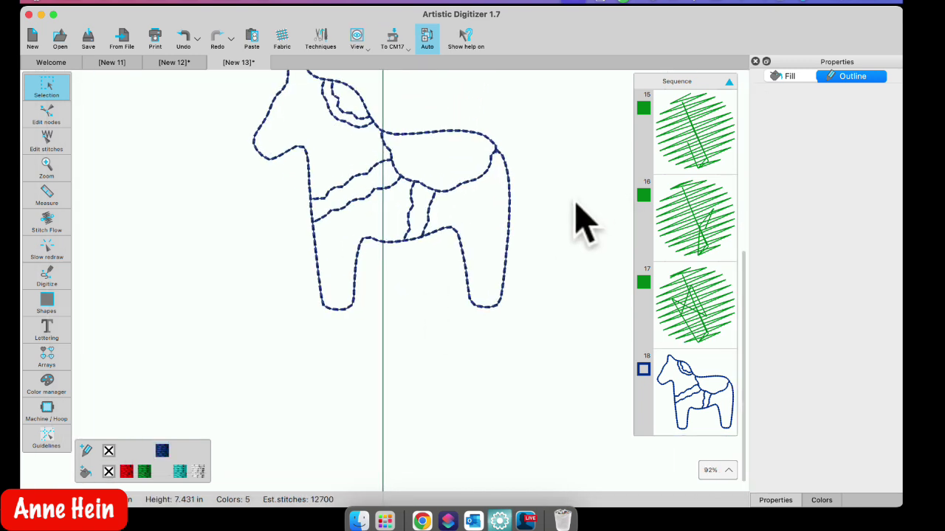
pyautogui.scroll(2, 572, 225)
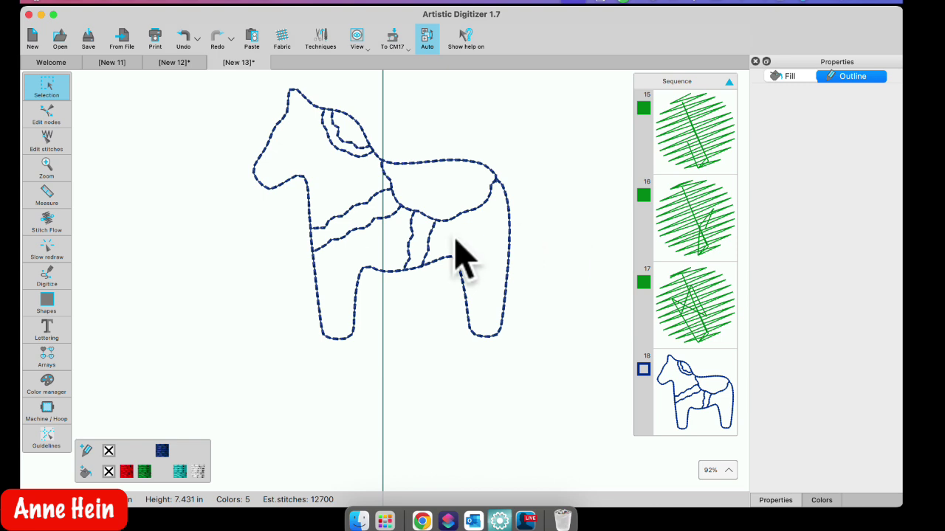
pyautogui.click(322, 181)
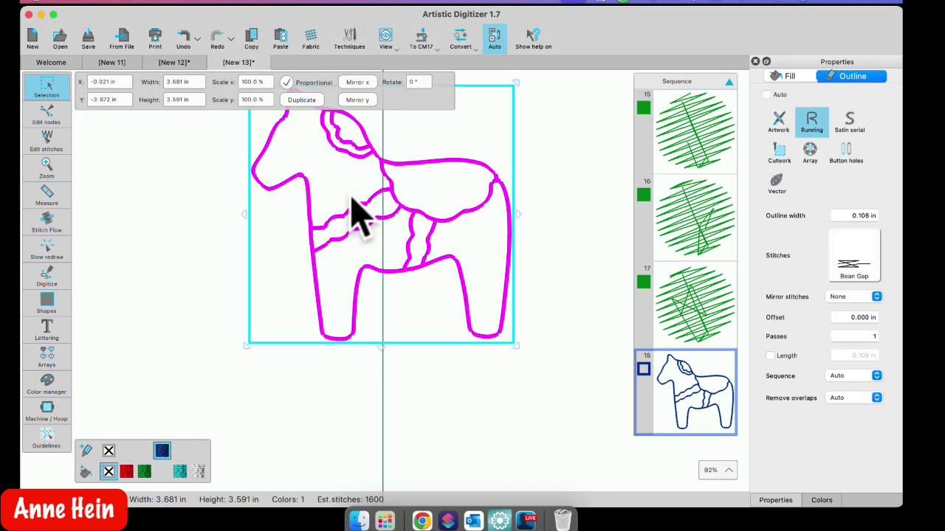
pyautogui.click(554, 260)
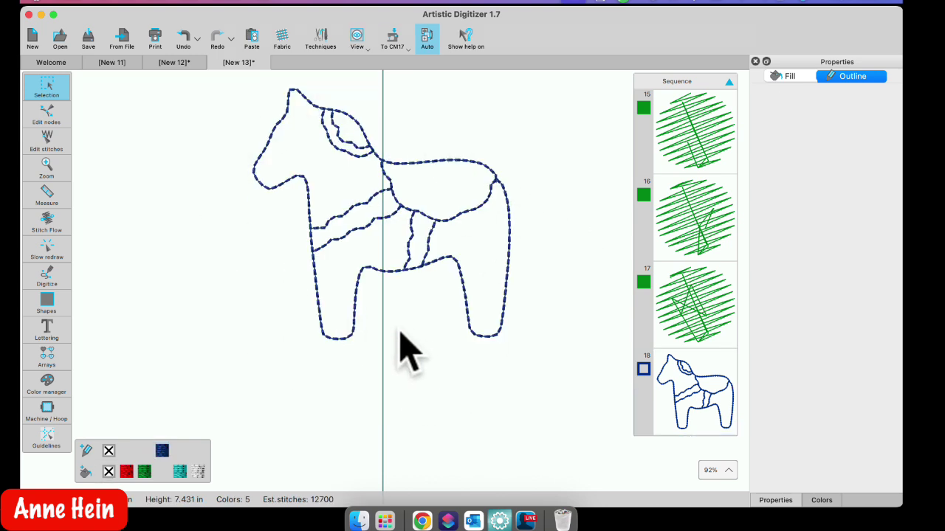
# Step: Open the recent red mushroom design, Ready to sew.jpx, and enlarge it in the work area
pyautogui.click(53, 63)
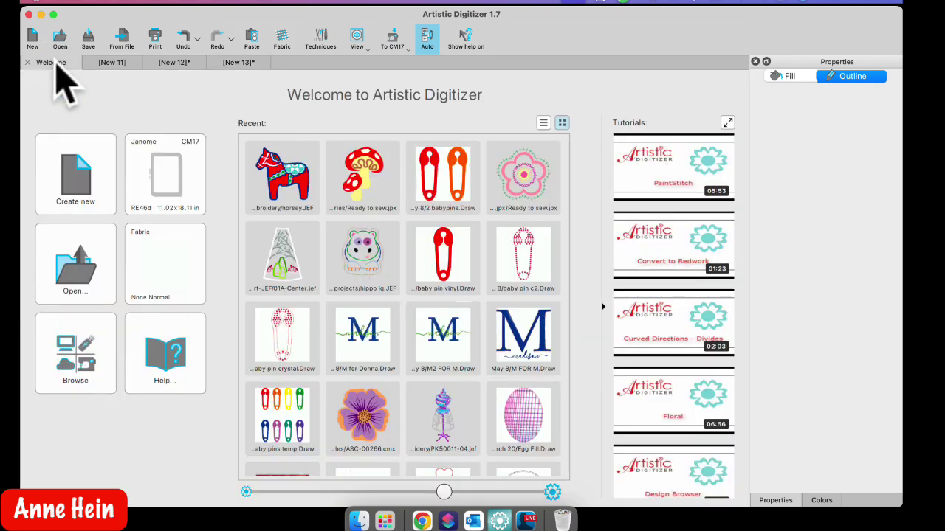
pyautogui.doubleClick(363, 181)
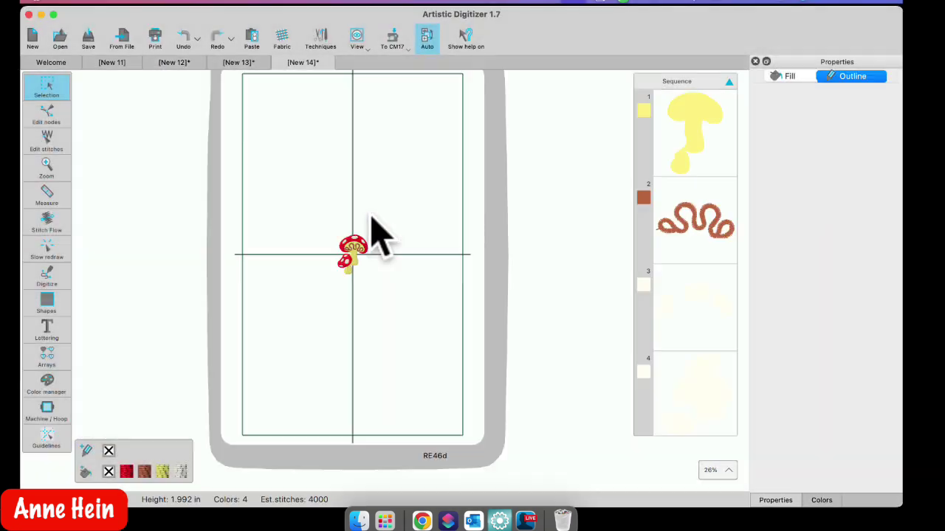
pyautogui.moveTo(310, 214); pyautogui.dragTo(376, 325)
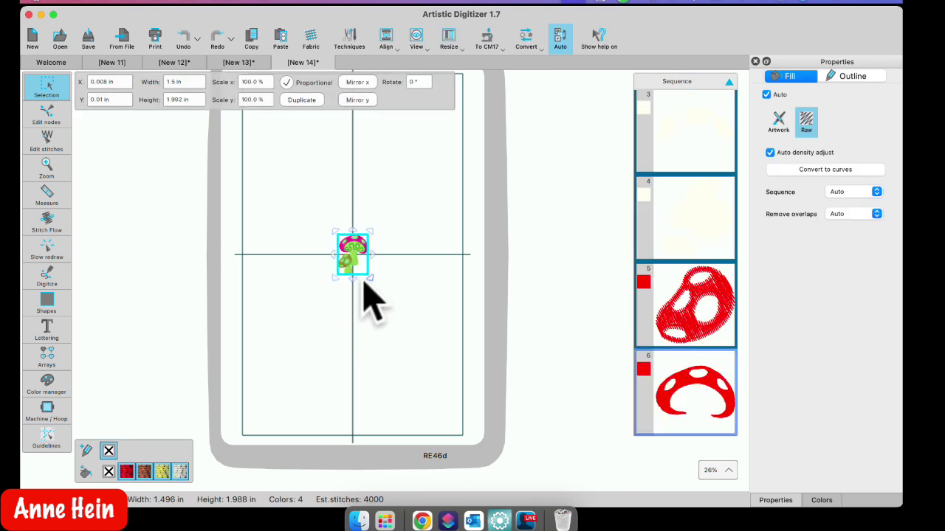
pyautogui.click(416, 275)
pyautogui.scroll(5, 354, 274)
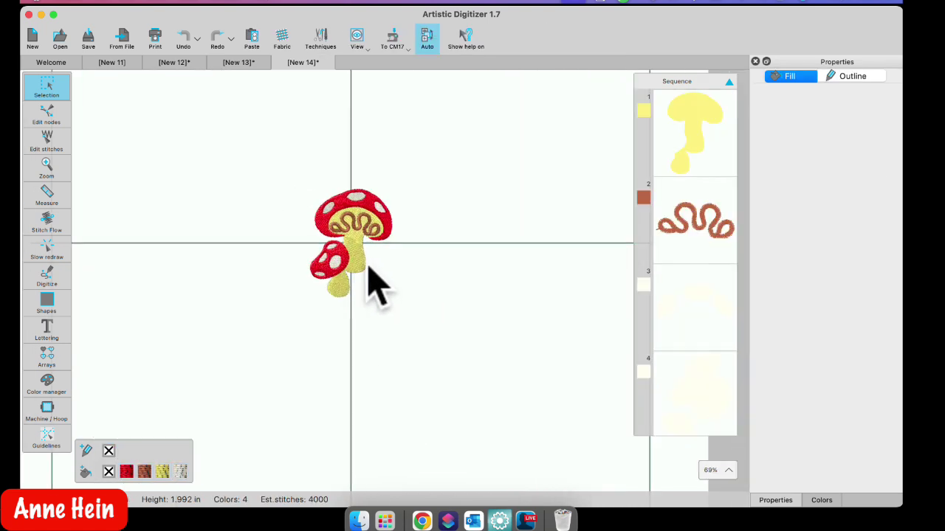
pyautogui.scroll(2, 369, 267)
# Step: Add an Autoborder around the whole mushroom design, to the outside at 0.047 in, as Satin serial with a 0.079 in width
pyautogui.moveTo(242, 111); pyautogui.dragTo(428, 401)
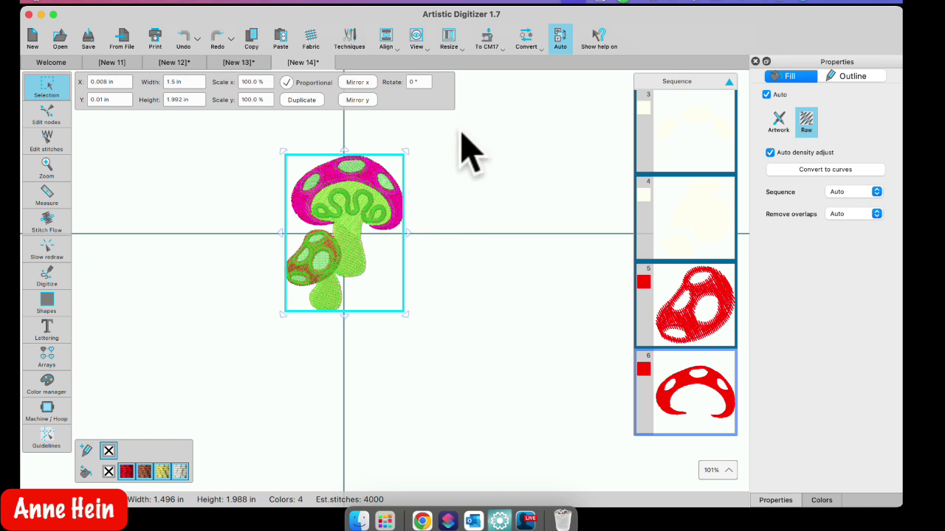
pyautogui.click(533, 40)
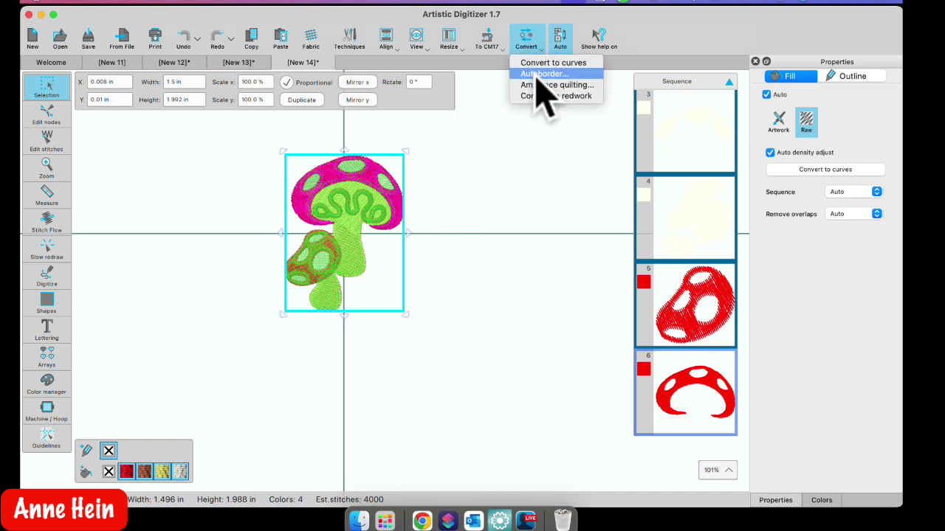
pyautogui.click(544, 74)
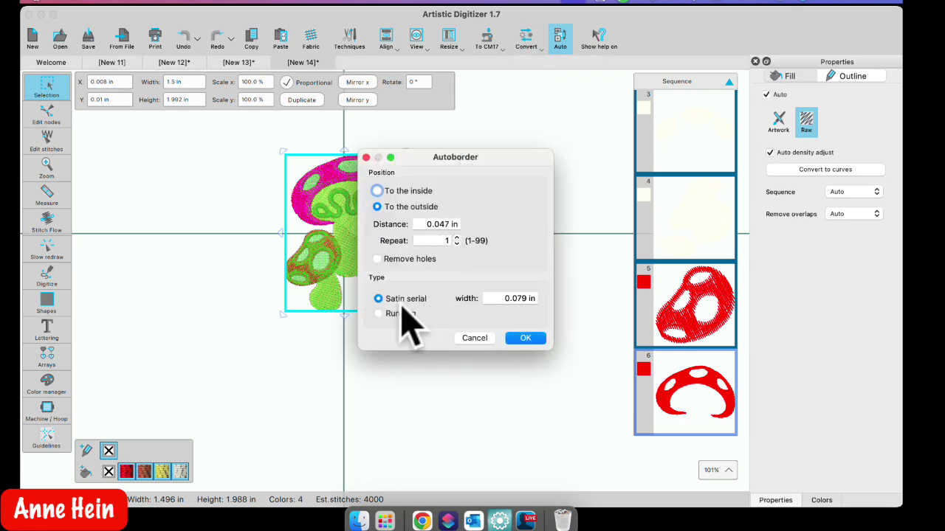
pyautogui.click(525, 338)
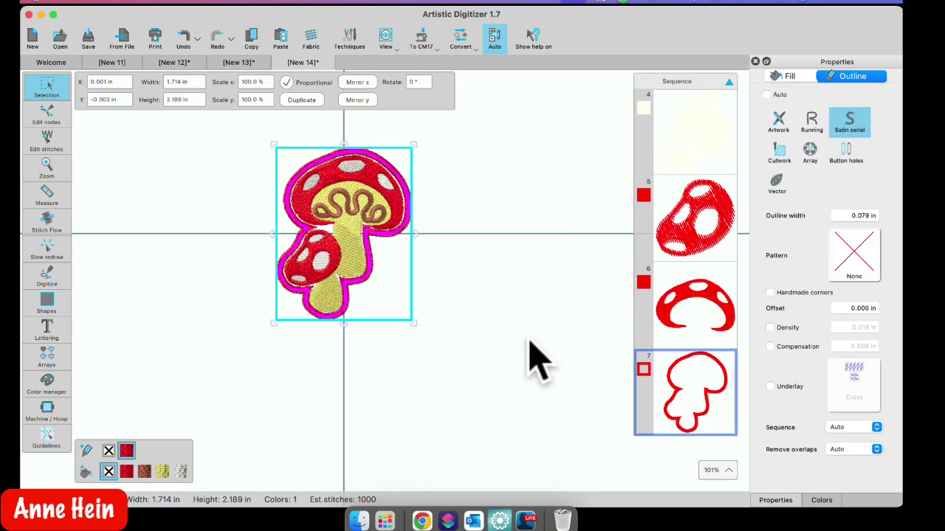
pyautogui.click(412, 309)
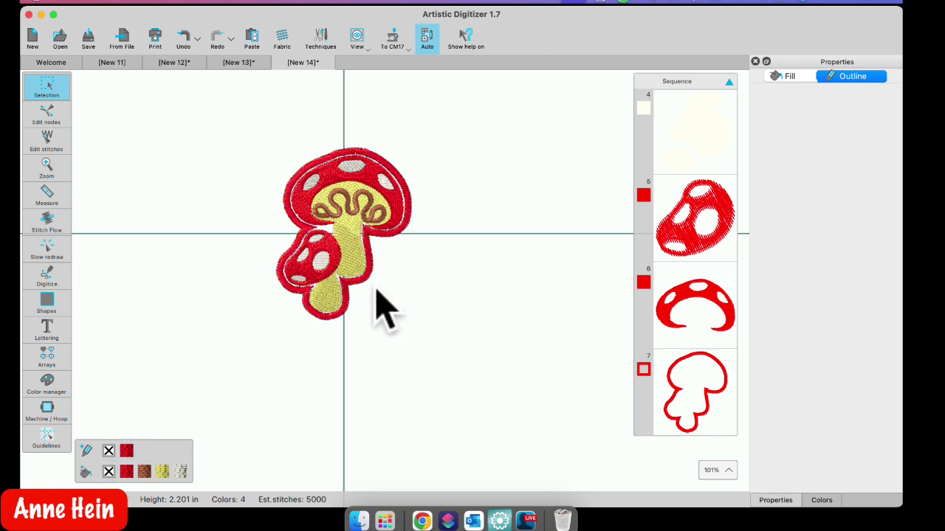
# Step: Try converting the mushroom border's outline to an object and undo the conversion
pyautogui.scroll(5, 381, 307)
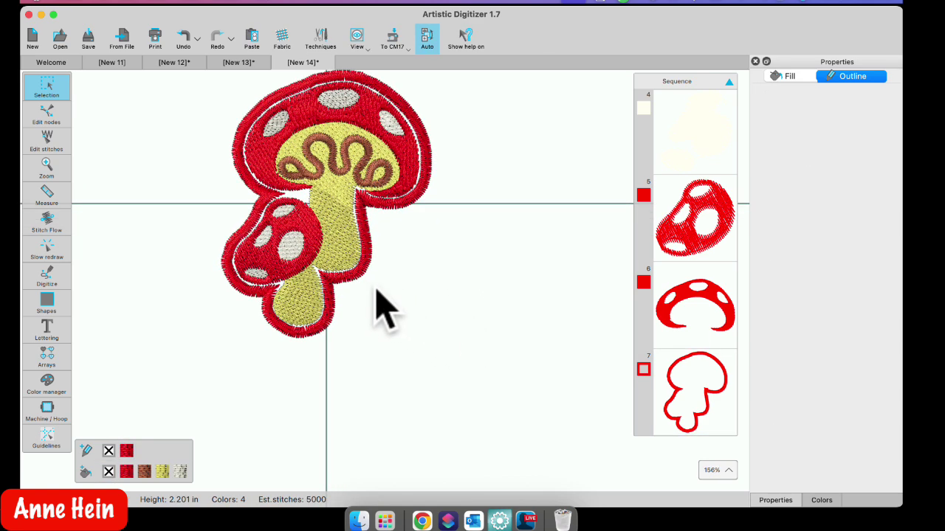
pyautogui.click(361, 269)
pyautogui.rightClick(361, 275)
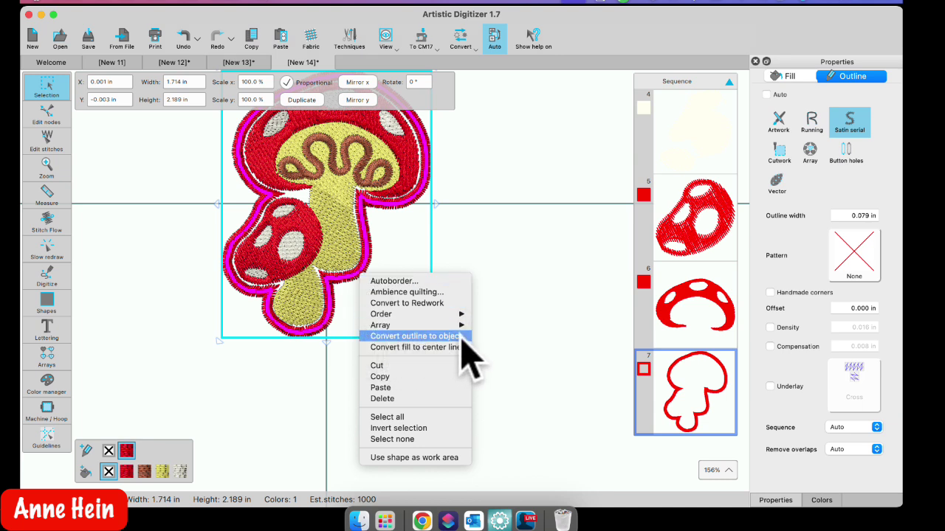
pyautogui.click(461, 337)
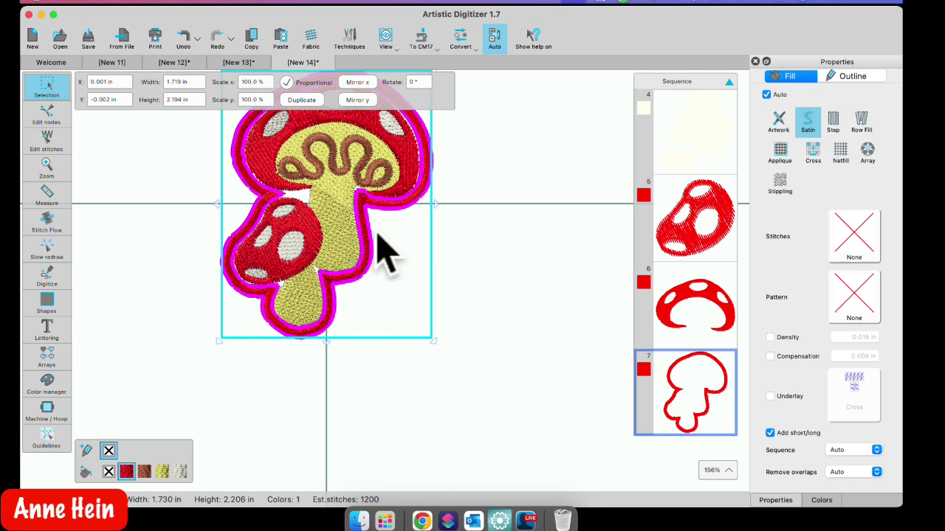
pyautogui.click(184, 37)
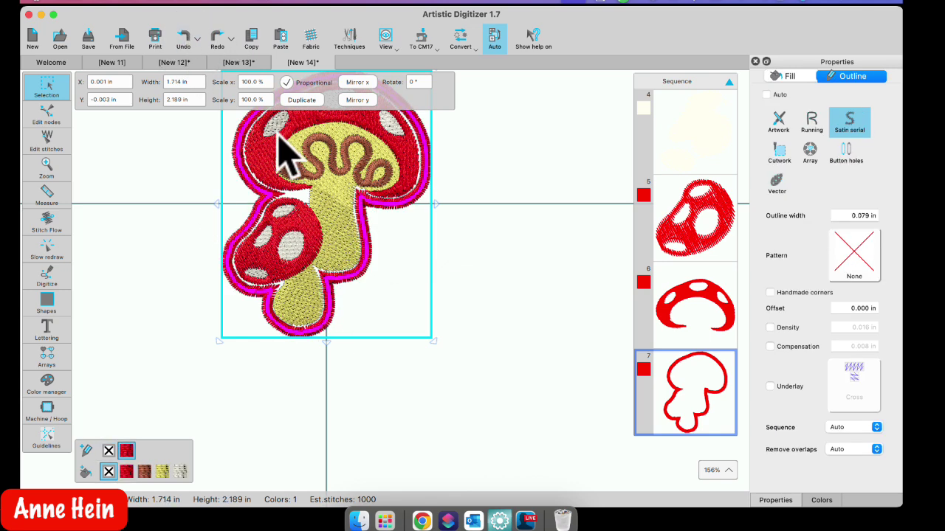
# Step: Try reshaping the mushroom border by pulling the node at the large stem's base outward, and undo the change
pyautogui.click(480, 224)
pyautogui.click(362, 284)
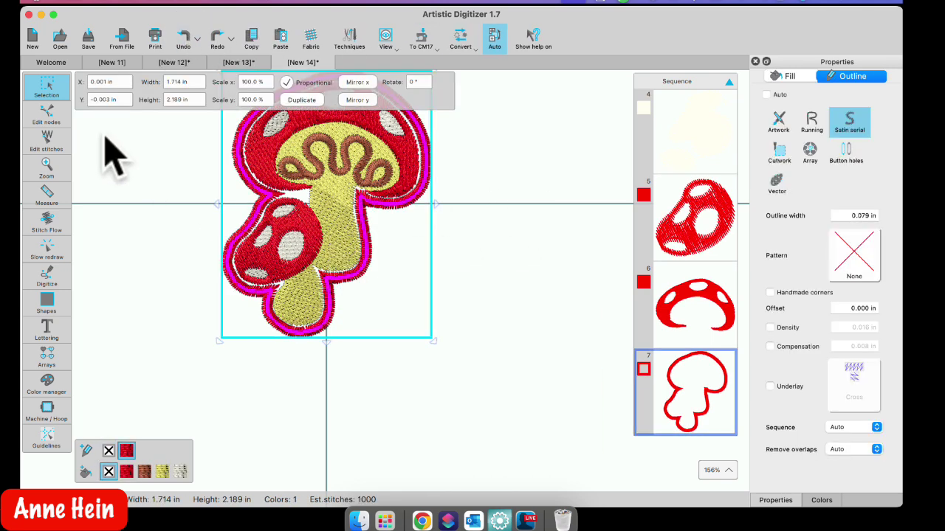
pyautogui.click(49, 115)
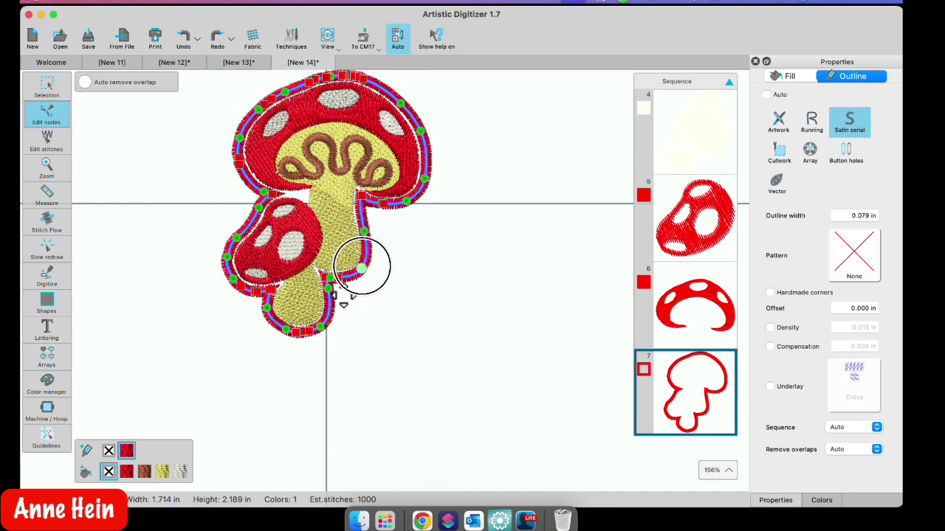
pyautogui.moveTo(362, 267); pyautogui.dragTo(414, 293)
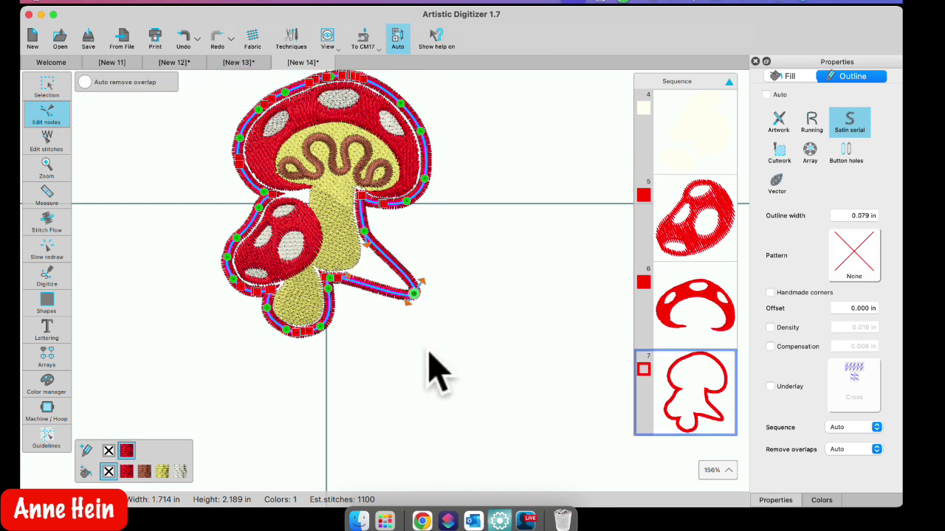
pyautogui.click(183, 35)
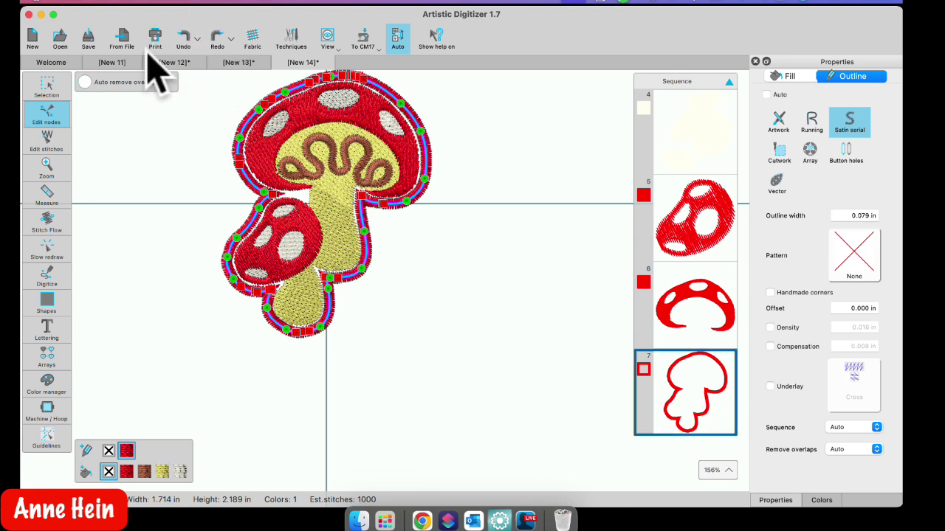
# Step: Select the mushroom border and convert its outline to an object
pyautogui.click(46, 90)
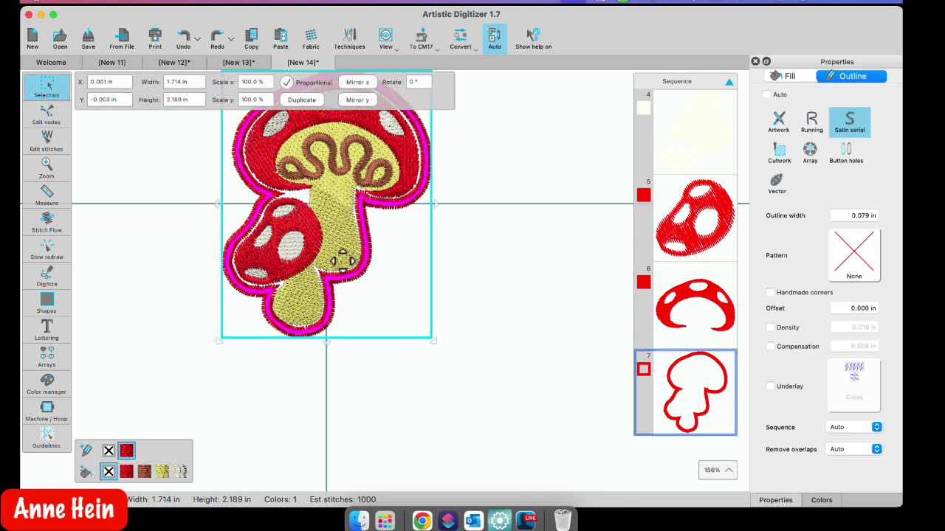
pyautogui.rightClick(362, 235)
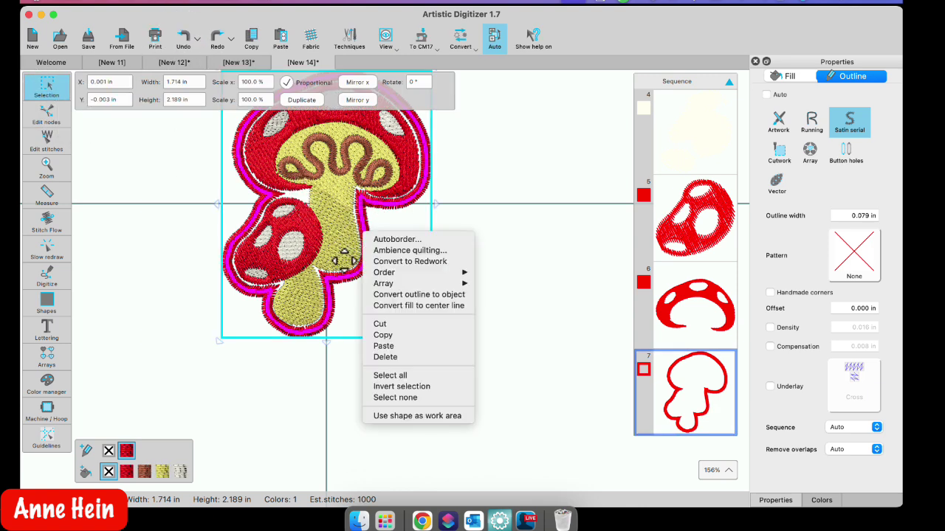
pyautogui.click(456, 295)
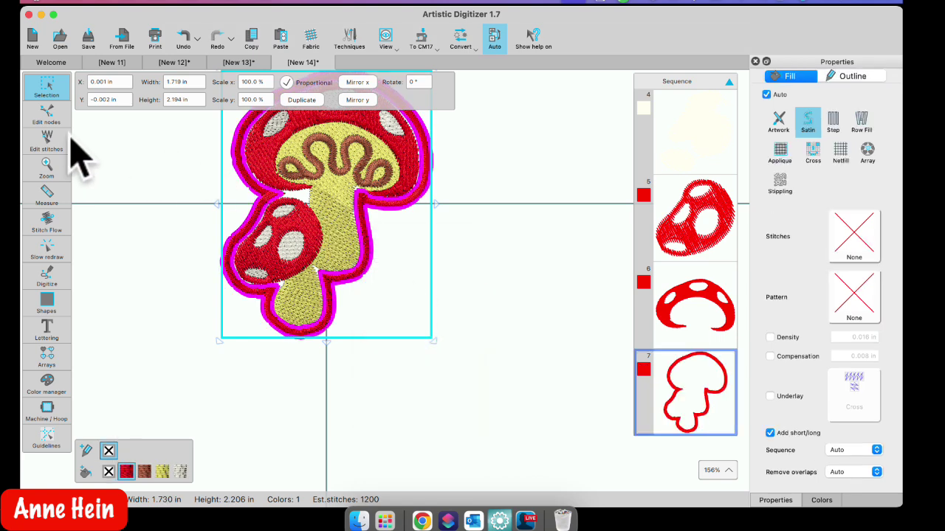
# Step: Pull the converted border's outer nodes at the large stem's lower right base outward to widen the border there
pyautogui.click(47, 112)
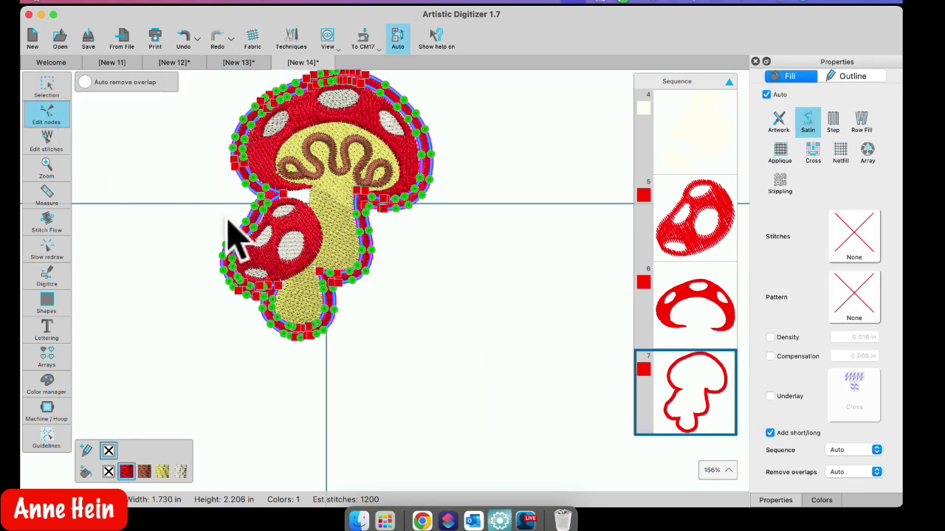
pyautogui.click(370, 273)
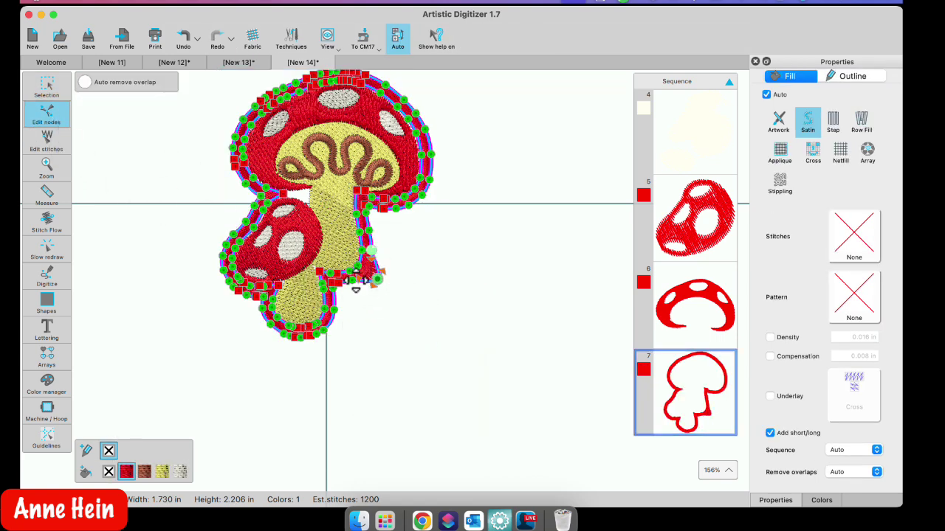
pyautogui.moveTo(359, 281); pyautogui.dragTo(380, 249)
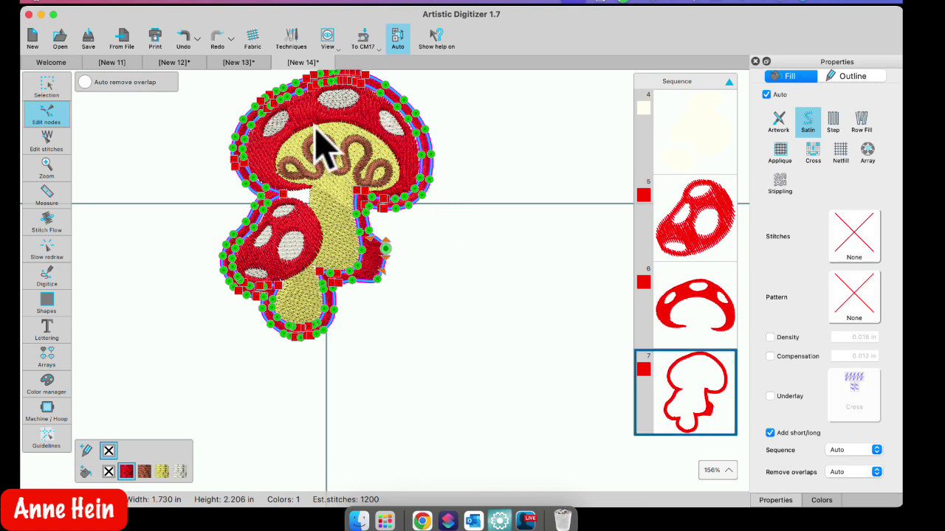
# Step: Select the border nodes along the right side of the large cap and stem and move them together outward to thicken that side
pyautogui.scroll(-3, 257, 194)
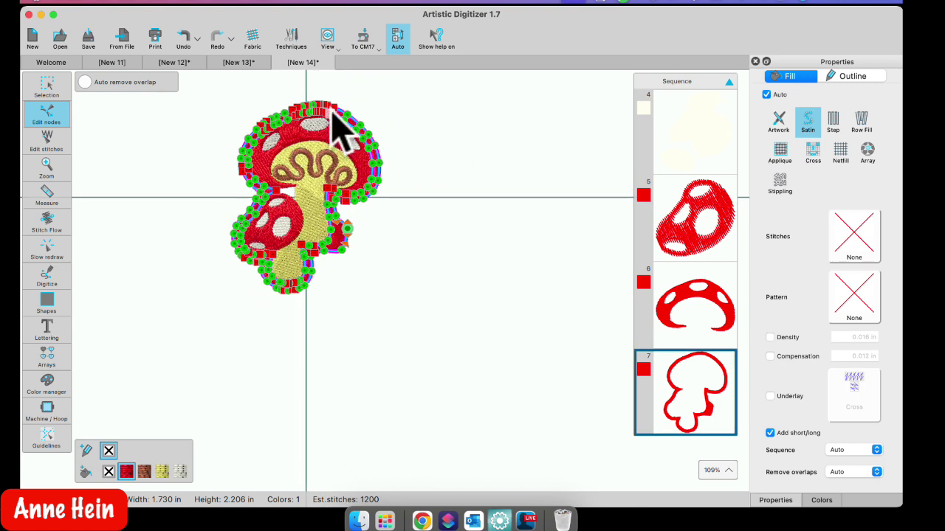
pyautogui.scroll(3, 362, 131)
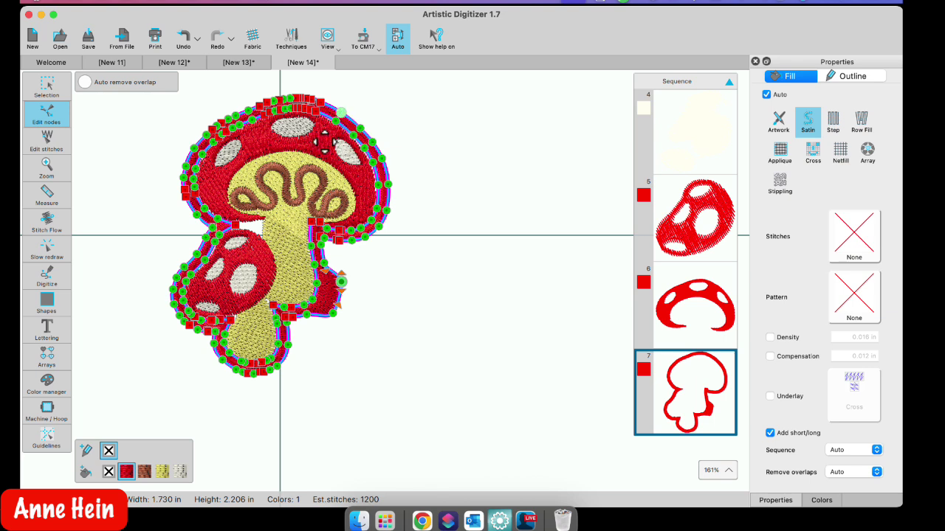
pyautogui.moveTo(315, 142); pyautogui.dragTo(396, 289)
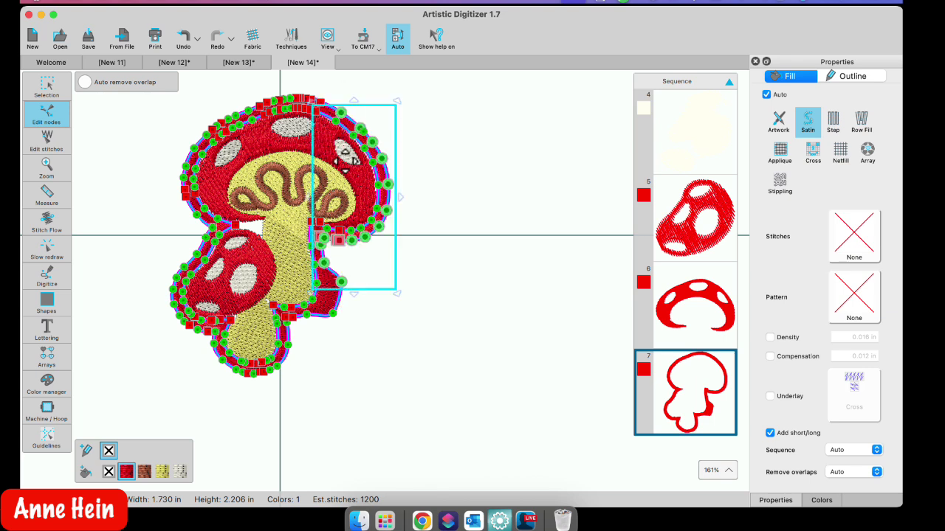
pyautogui.moveTo(380, 164); pyautogui.dragTo(412, 178)
pyautogui.click(491, 285)
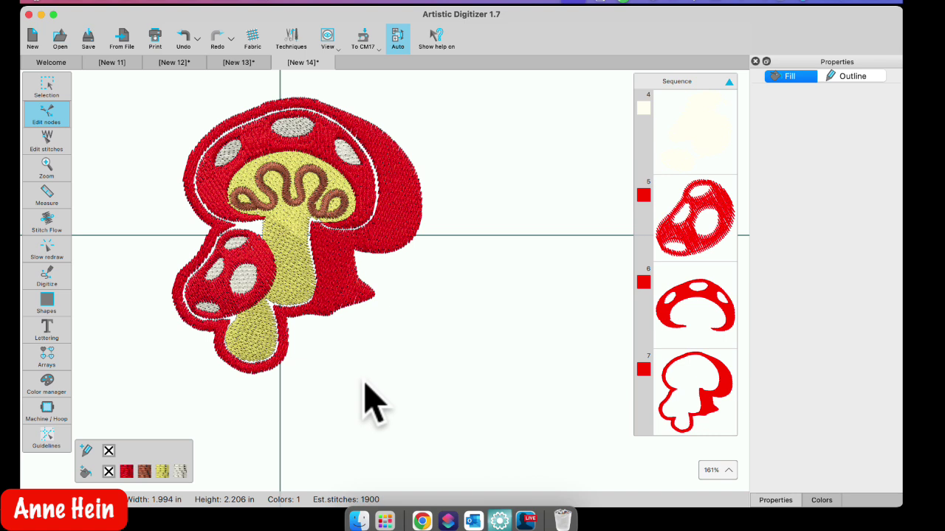
# Step: Select the reshaped mushroom border object and convert its fill to a center line
pyautogui.click(331, 269)
pyautogui.click(46, 87)
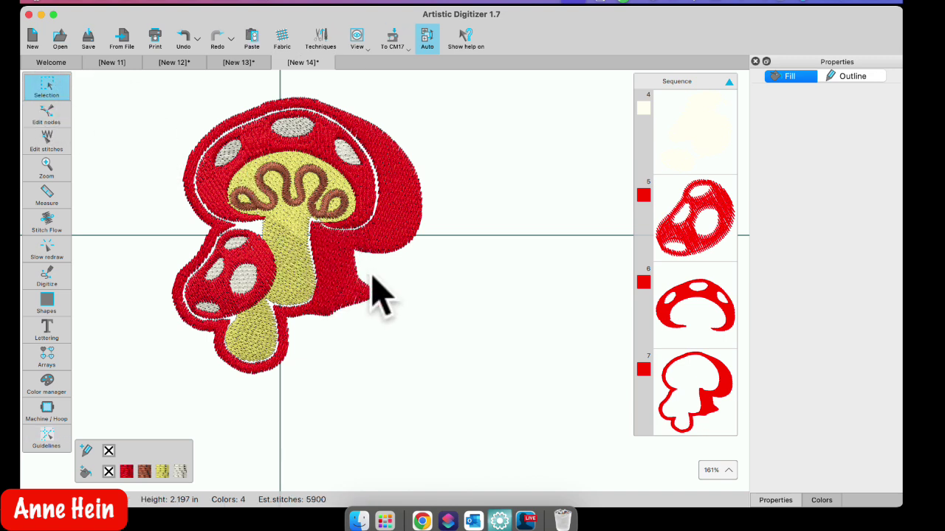
pyautogui.click(401, 235)
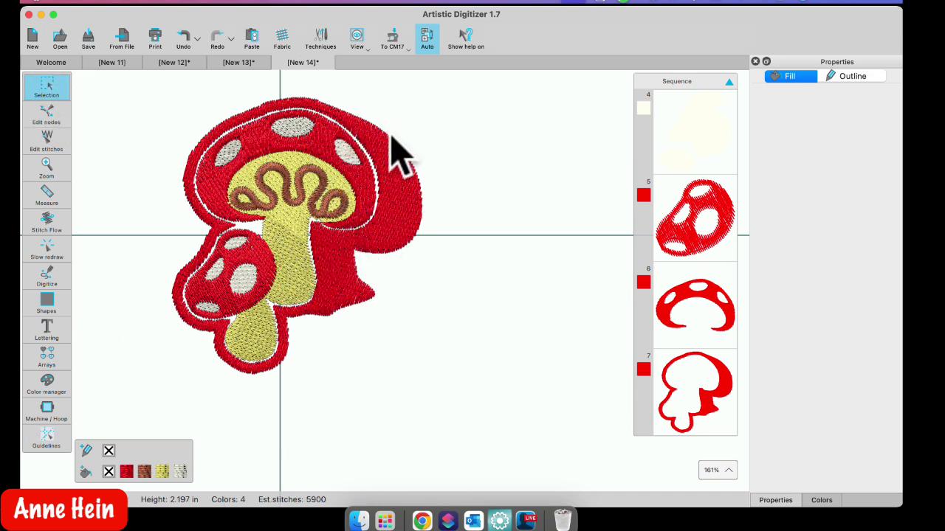
pyautogui.click(692, 388)
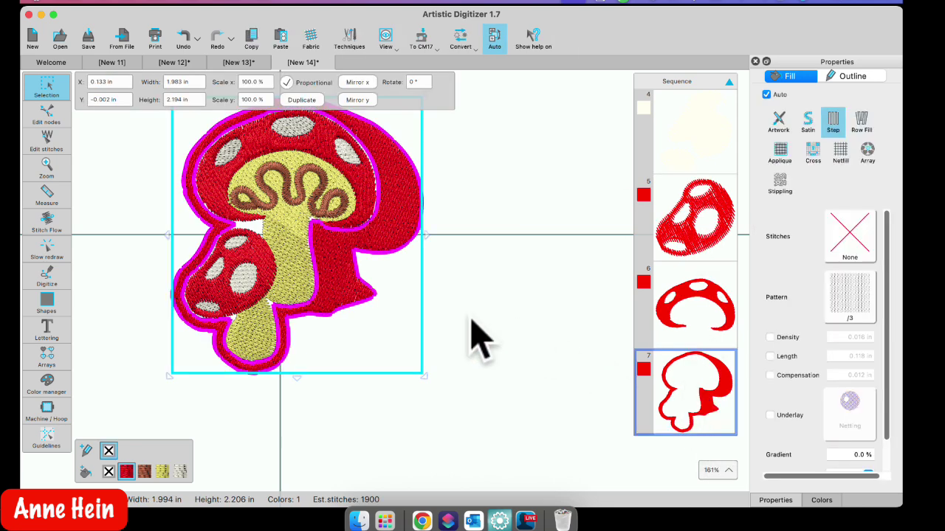
pyautogui.click(387, 211)
pyautogui.rightClick(387, 210)
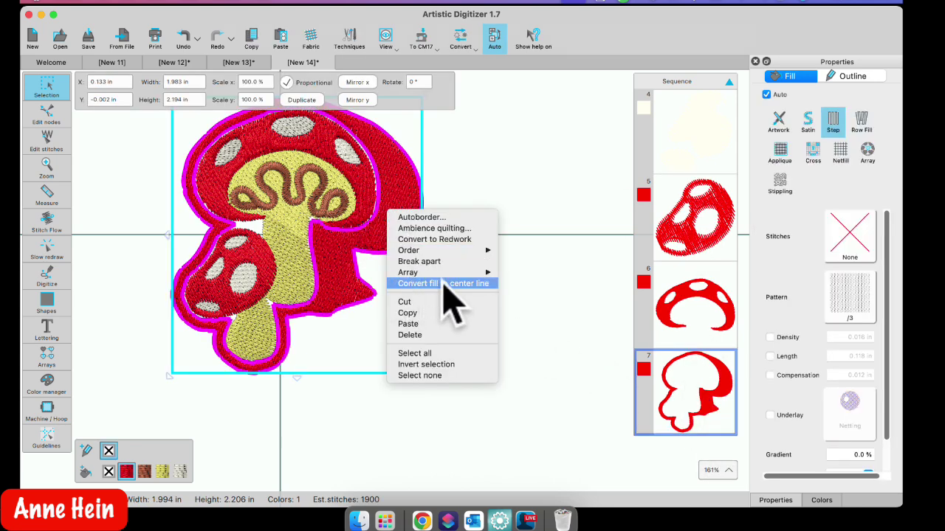
pyautogui.click(470, 283)
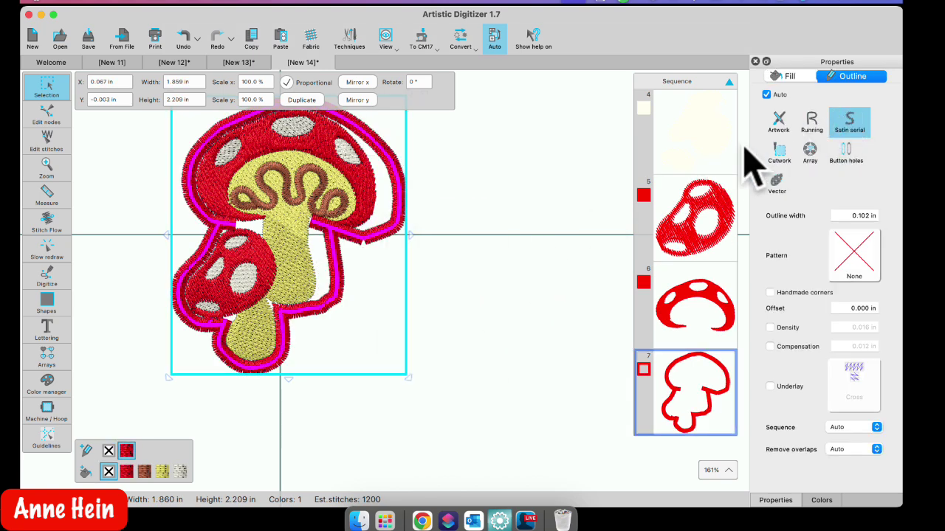
# Step: Set the mushroom border's outline to Running and apply a stitch found by searching for "bean"
pyautogui.click(811, 120)
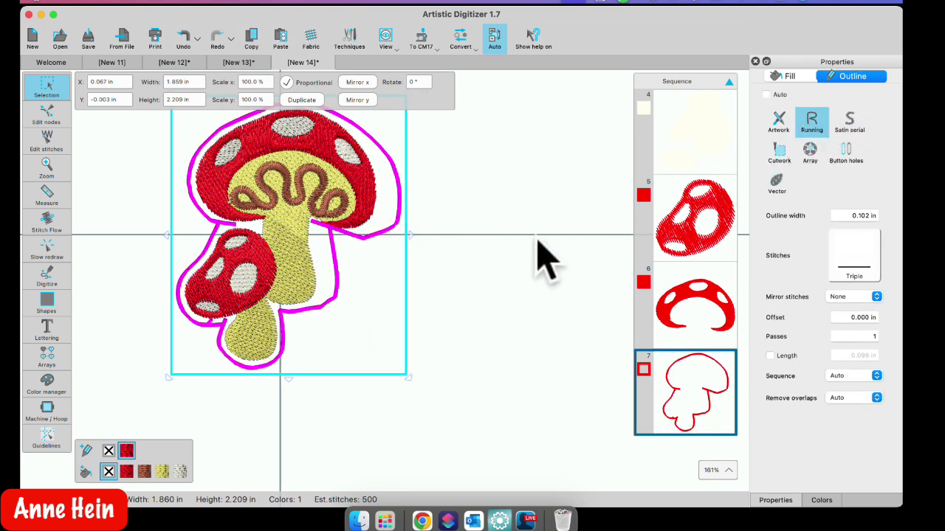
pyautogui.click(854, 258)
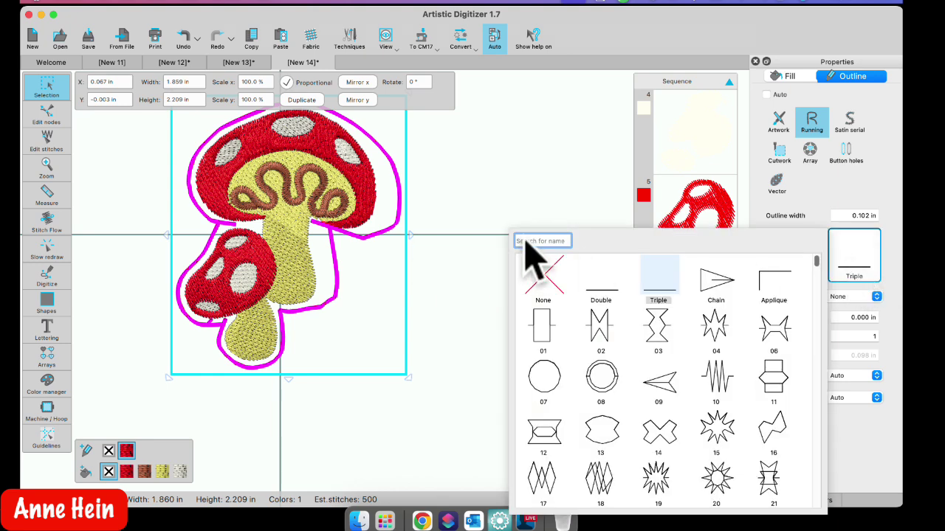
pyautogui.write('bean')
pyautogui.click(544, 285)
pyautogui.click(459, 260)
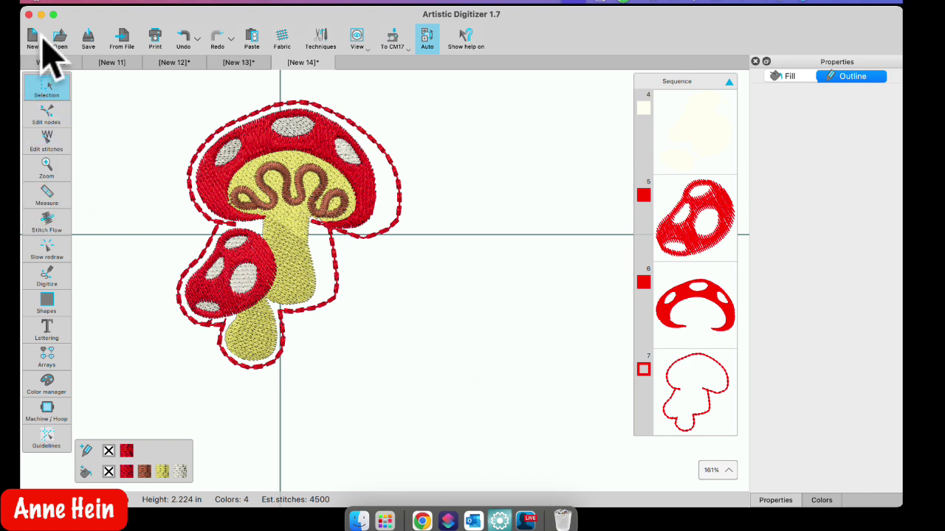
pyautogui.click(526, 515)
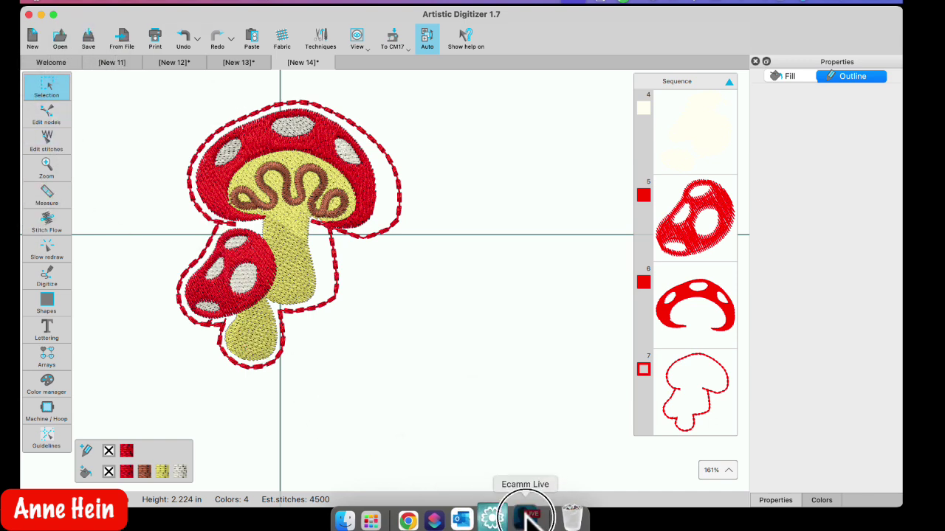
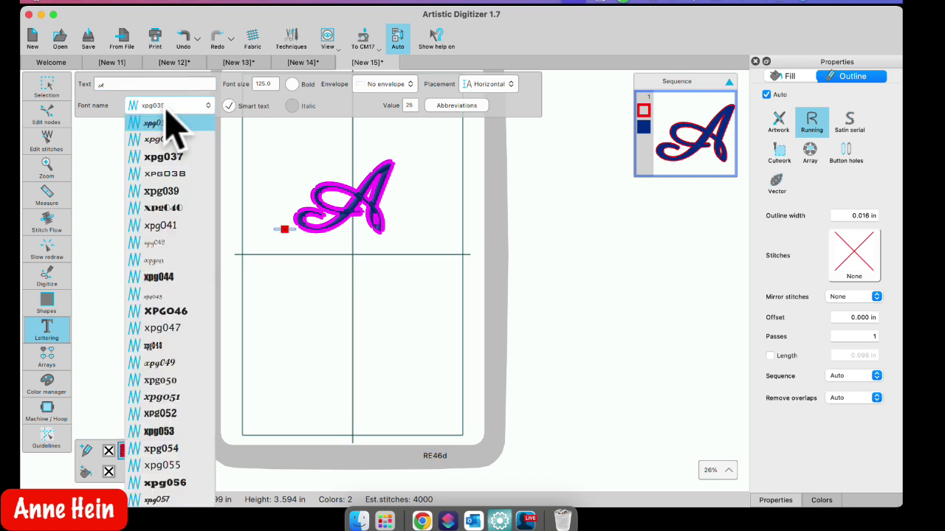
# Step: Browse the font list for the letter A and settle on the font xpg045
pyautogui.click(172, 118)
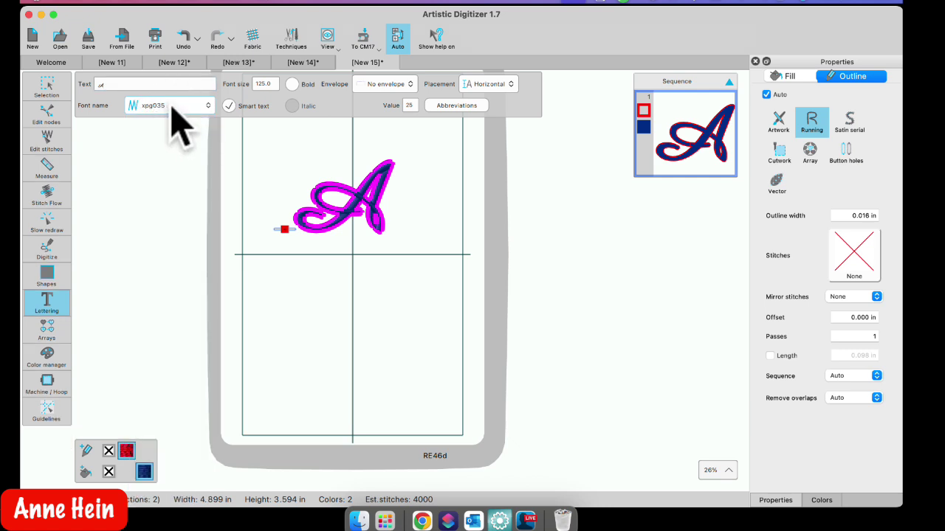
pyautogui.scroll(-1, 172, 106)
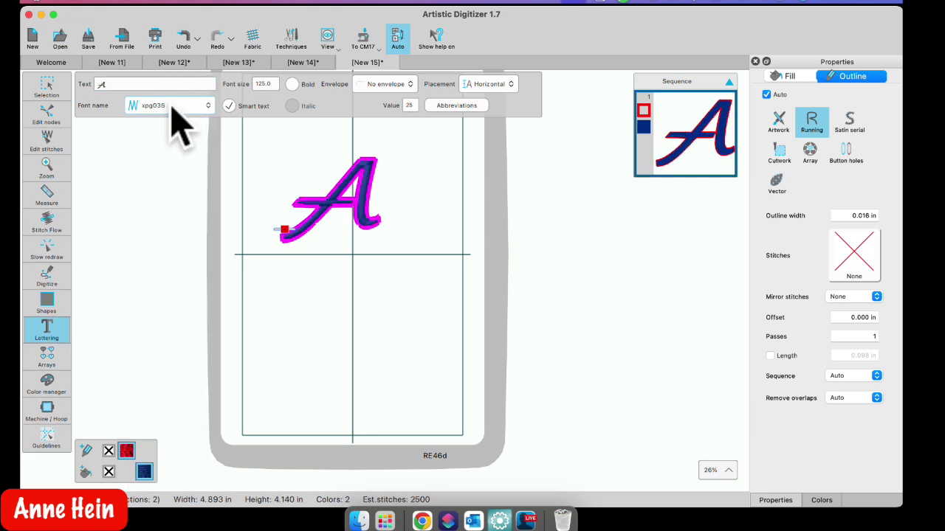
pyautogui.scroll(-1, 177, 126)
pyautogui.scroll(-4, 177, 125)
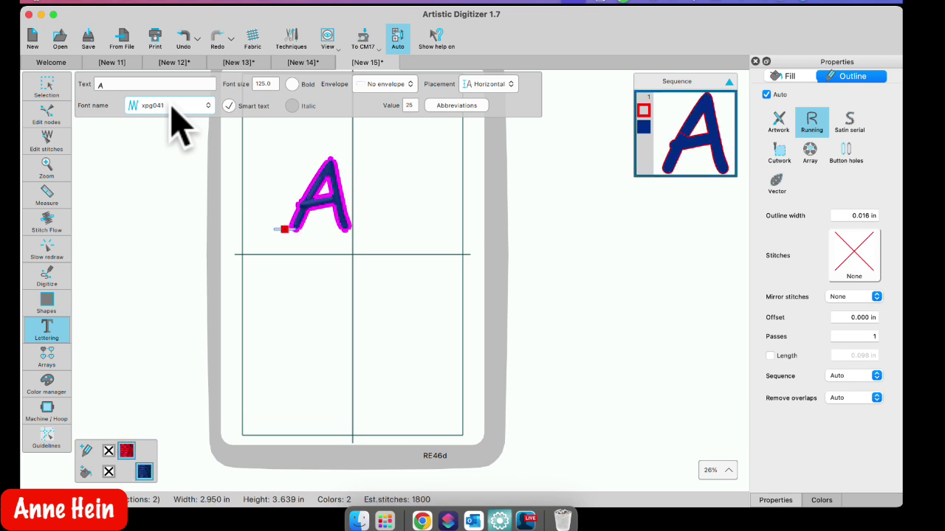
pyautogui.scroll(-4, 172, 108)
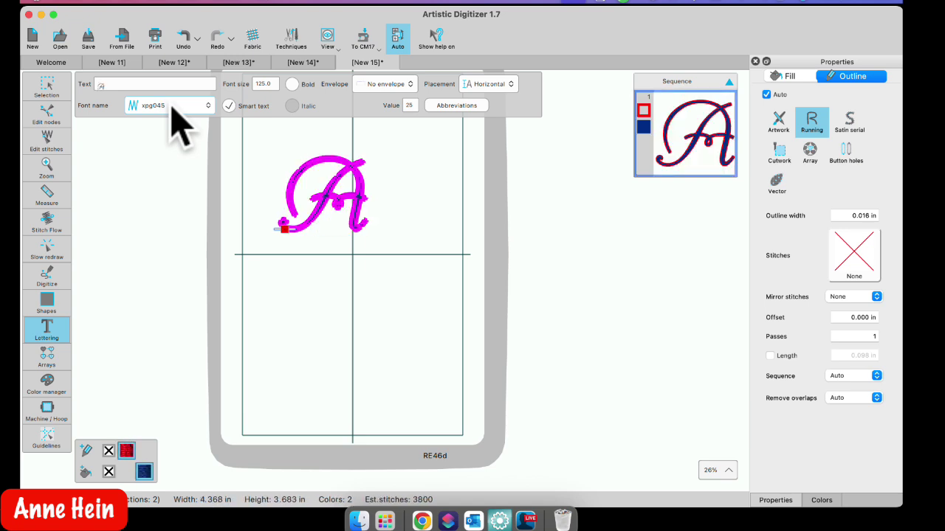
pyautogui.scroll(-1, 177, 124)
pyautogui.scroll(1, 177, 124)
# Step: Select the letter A and remove its blue fill, keeping the red outline
pyautogui.click(47, 87)
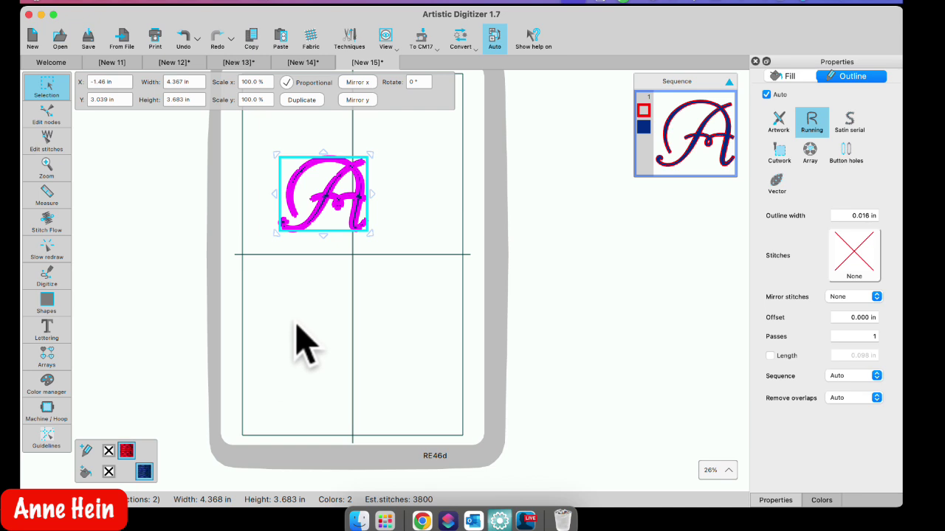
pyautogui.scroll(3, 302, 343)
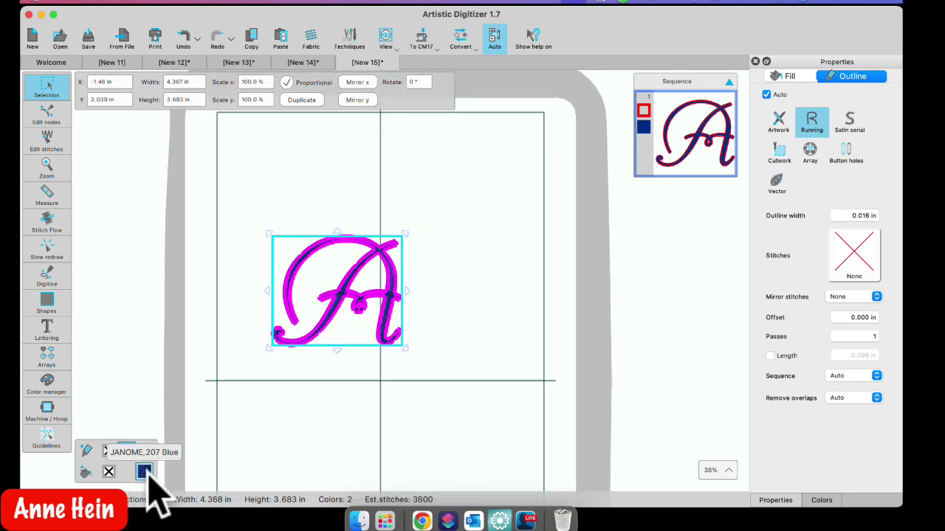
pyautogui.click(108, 473)
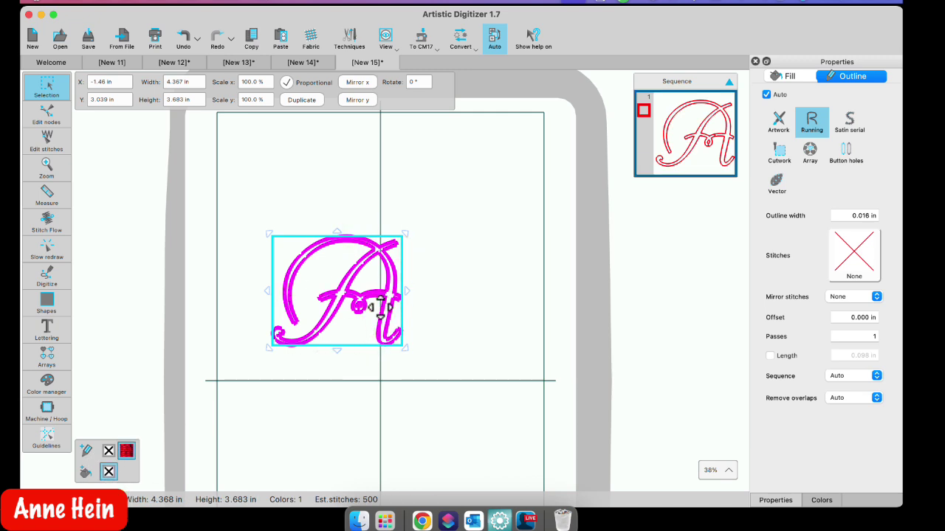
# Step: Set the letter A's outline to Satin serial with a 0.118 in width
pyautogui.click(849, 121)
pyautogui.click(856, 215)
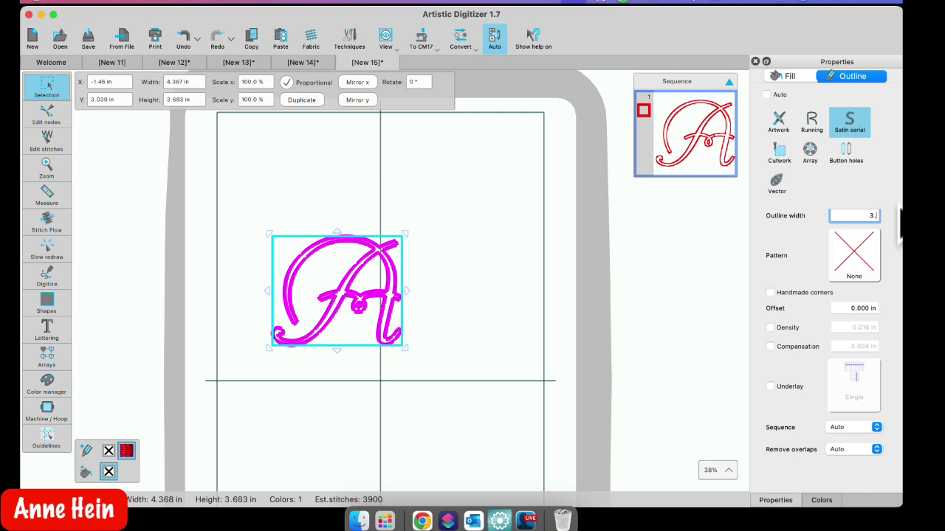
pyautogui.press('Return')
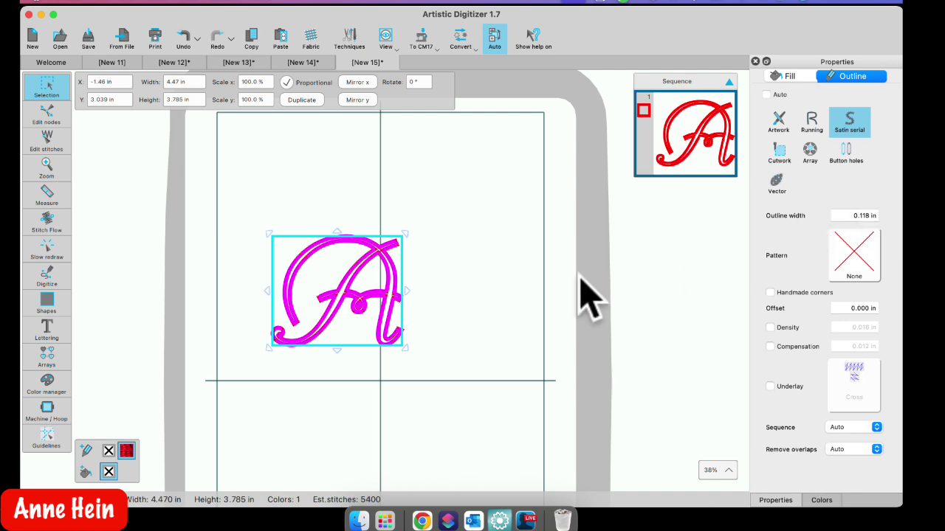
pyautogui.click(435, 310)
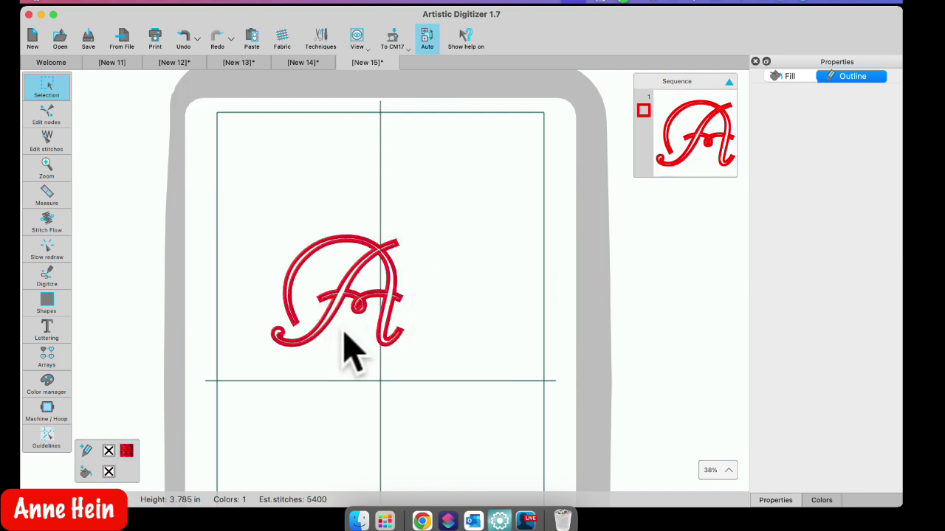
# Step: Select the satin-outlined letter A and convert its outline to an object
pyautogui.scroll(5, 344, 336)
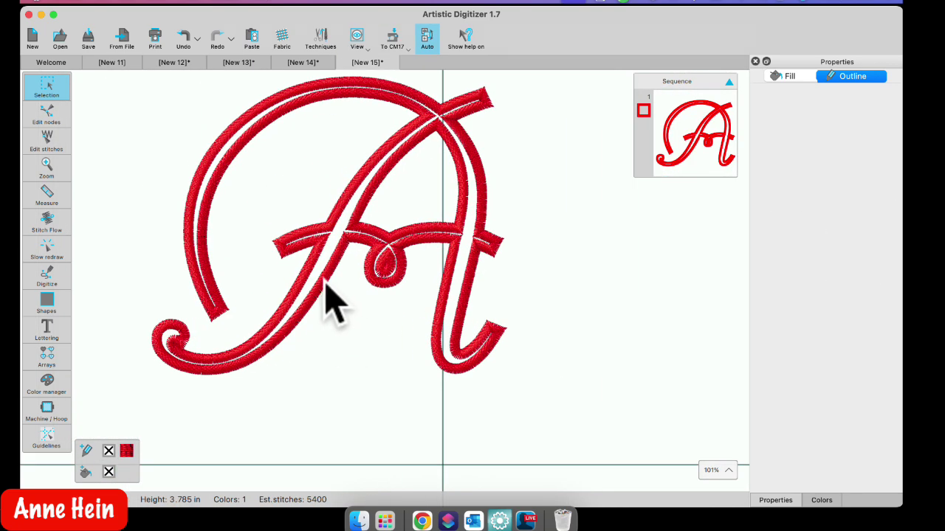
pyautogui.click(330, 303)
pyautogui.rightClick(294, 168)
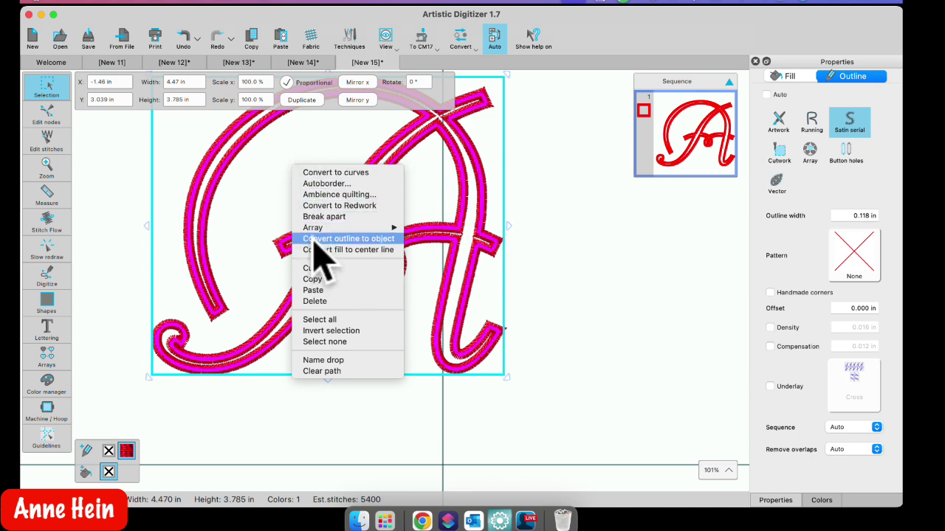
pyautogui.click(375, 239)
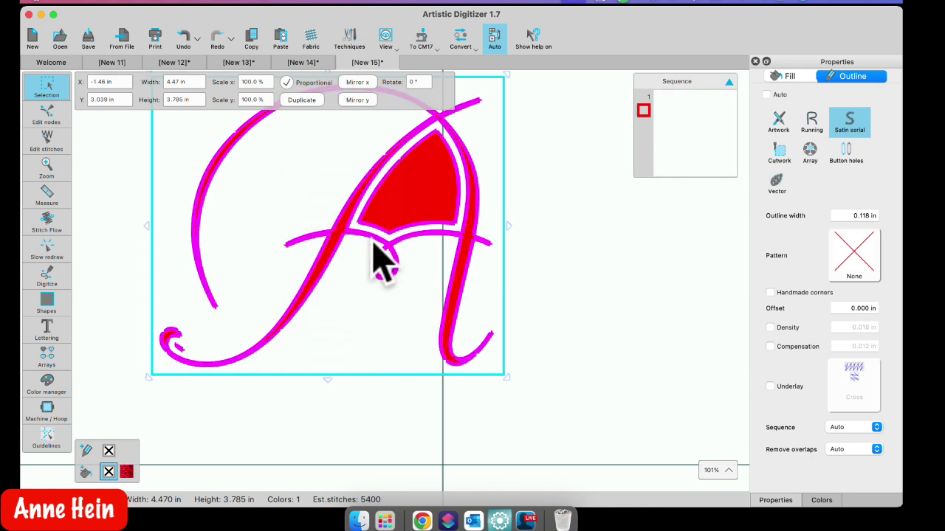
pyautogui.scroll(-3, 367, 295)
pyautogui.scroll(-1, 354, 311)
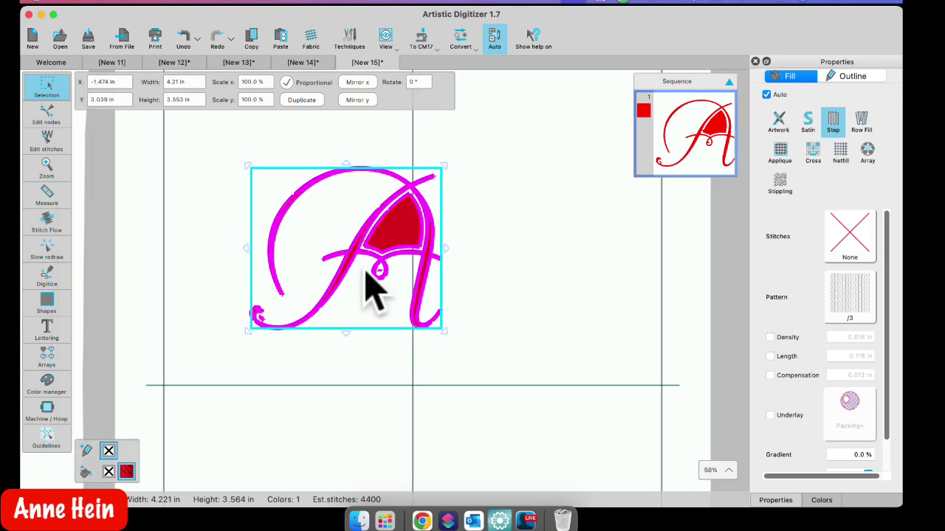
# Step: Edit the letter A's nodes, pulling two nodes on the top outer edge of the large arc outward to form a pointed peak
pyautogui.click(47, 115)
pyautogui.scroll(5, 352, 206)
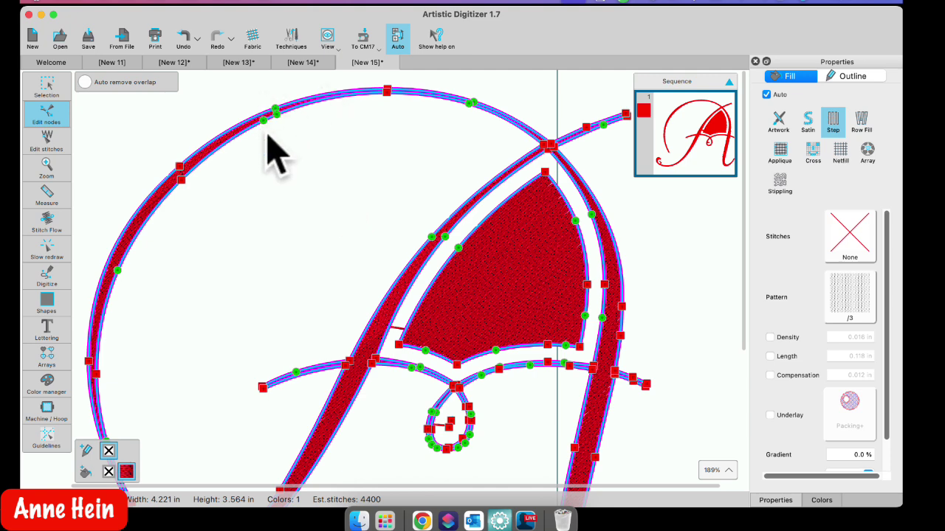
pyautogui.scroll(-1, 323, 200)
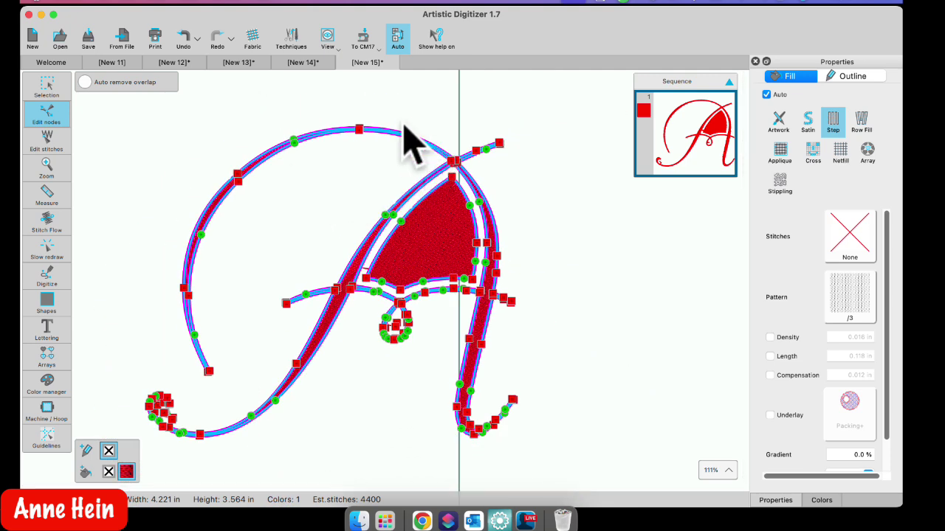
pyautogui.scroll(3, 417, 134)
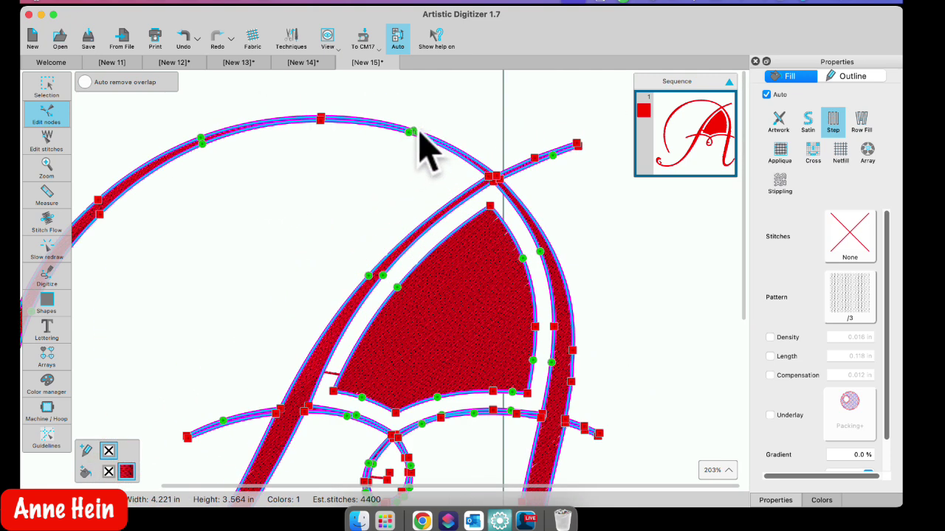
pyautogui.moveTo(412, 131); pyautogui.dragTo(417, 117)
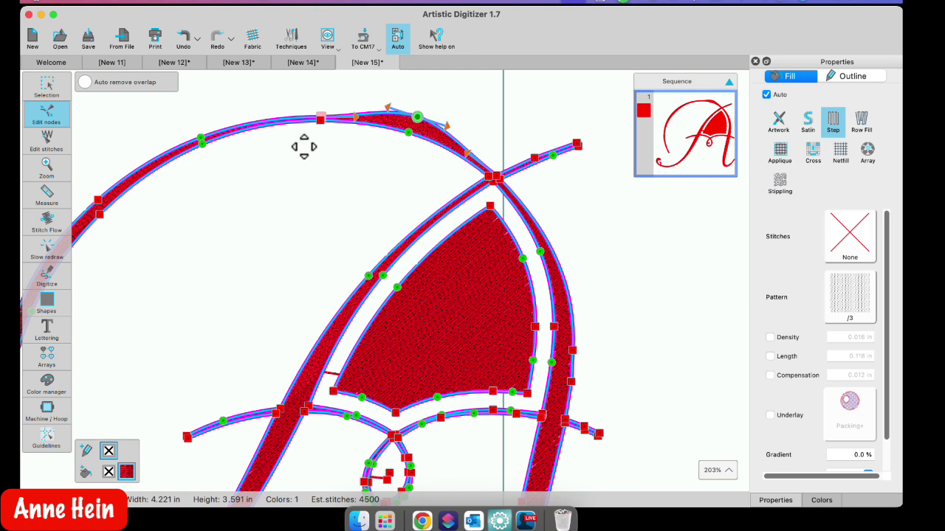
pyautogui.moveTo(320, 120); pyautogui.dragTo(284, 171)
pyautogui.scroll(-2, 295, 125)
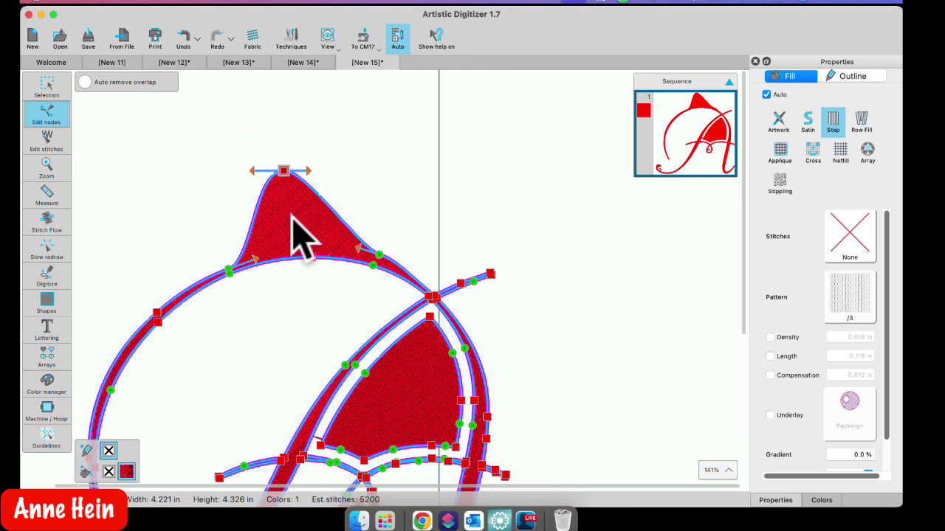
# Step: Pull the outer-edge node on the upper-left part of the letter A's large arc outward into a second bulge
pyautogui.scroll(-2, 299, 236)
pyautogui.moveTo(185, 310); pyautogui.dragTo(144, 285)
pyautogui.scroll(-2, 258, 324)
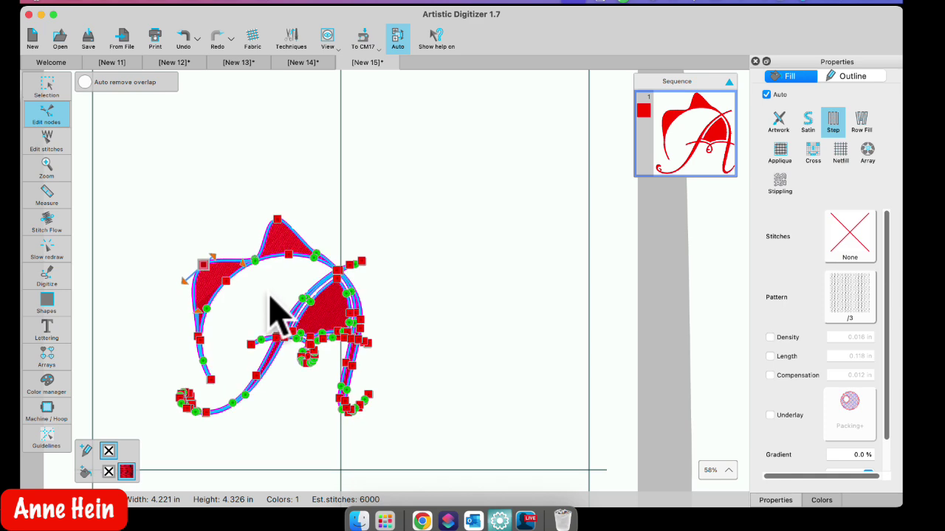
pyautogui.hscroll(3, 284, 302)
pyautogui.hscroll(-8, 304, 309)
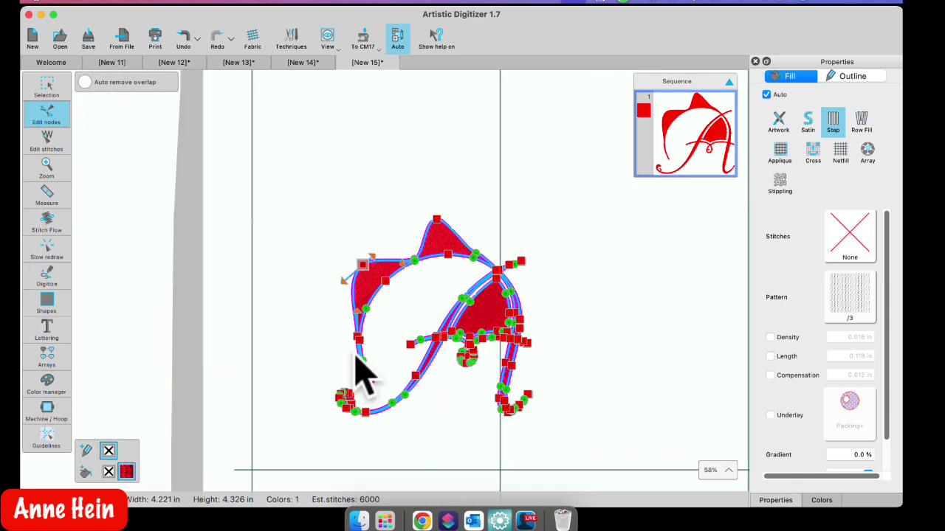
pyautogui.moveTo(341, 391); pyautogui.dragTo(313, 392)
pyautogui.scroll(2, 371, 352)
pyautogui.scroll(2, 371, 353)
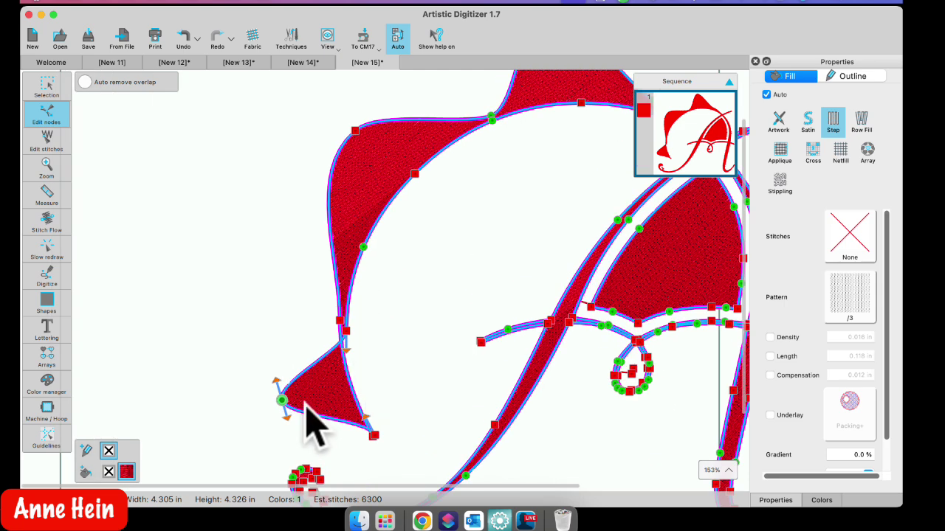
pyautogui.click(184, 43)
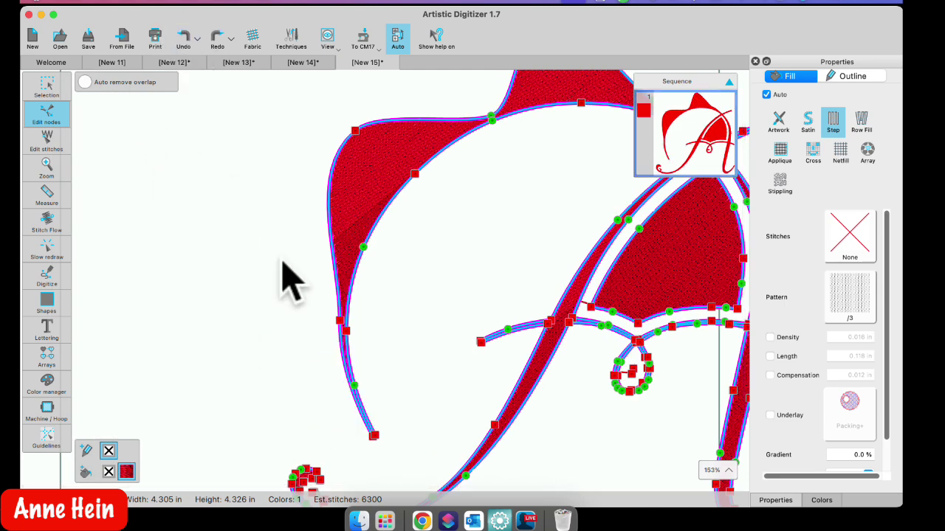
# Step: Replace the outer-edge node near the arc's lower-left end with a new one slightly higher and pull it outward to form a point
pyautogui.scroll(1, 327, 399)
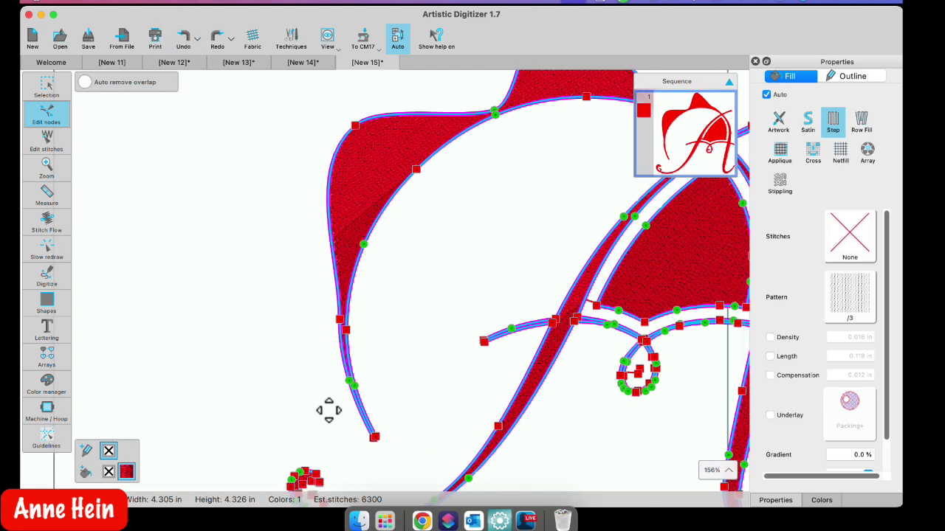
pyautogui.rightClick(347, 381)
pyautogui.click(369, 429)
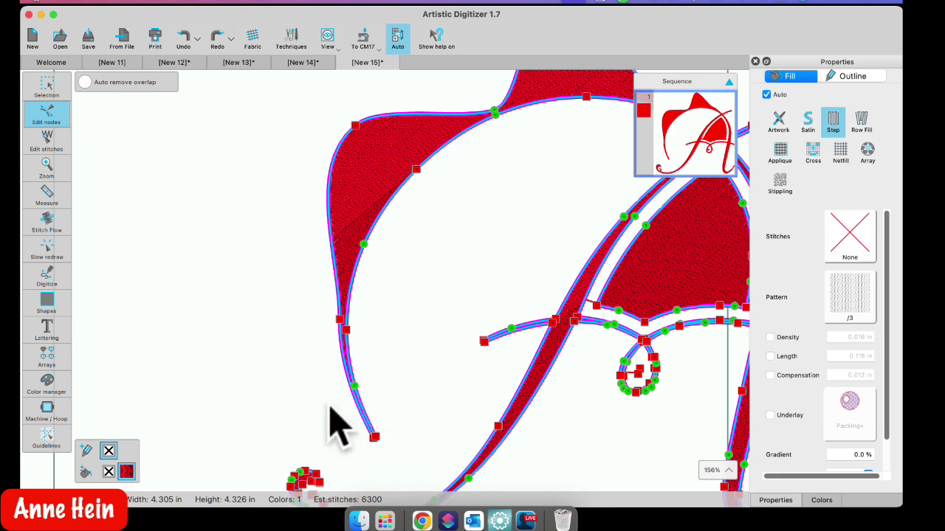
pyautogui.rightClick(327, 401)
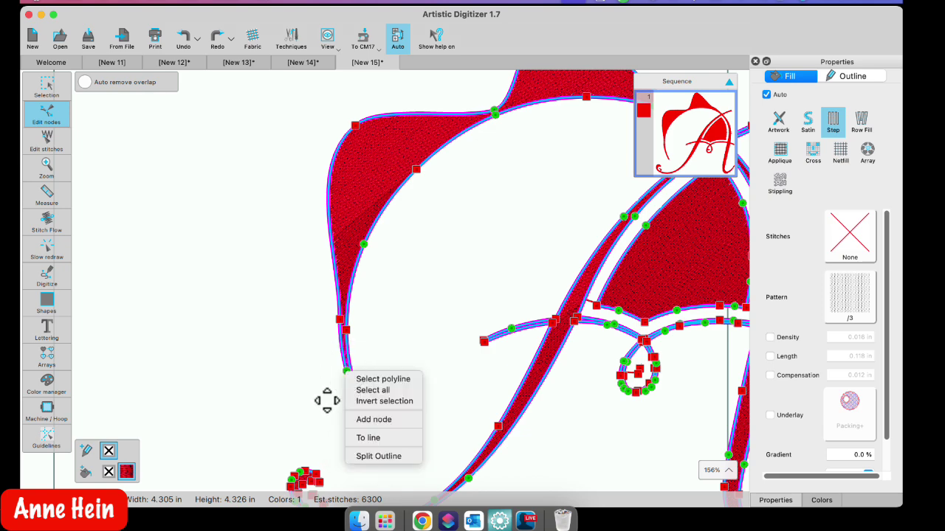
pyautogui.click(369, 422)
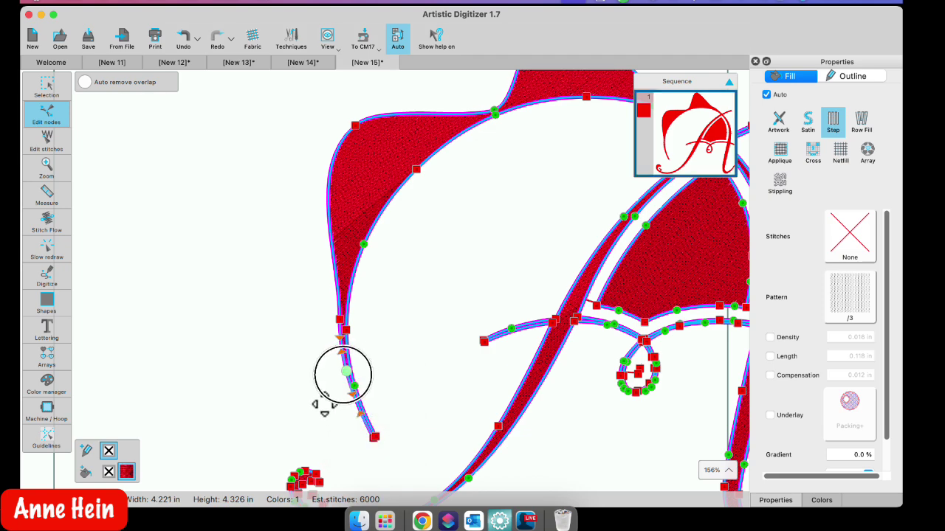
pyautogui.moveTo(343, 374); pyautogui.dragTo(306, 380)
pyautogui.scroll(-5, 453, 369)
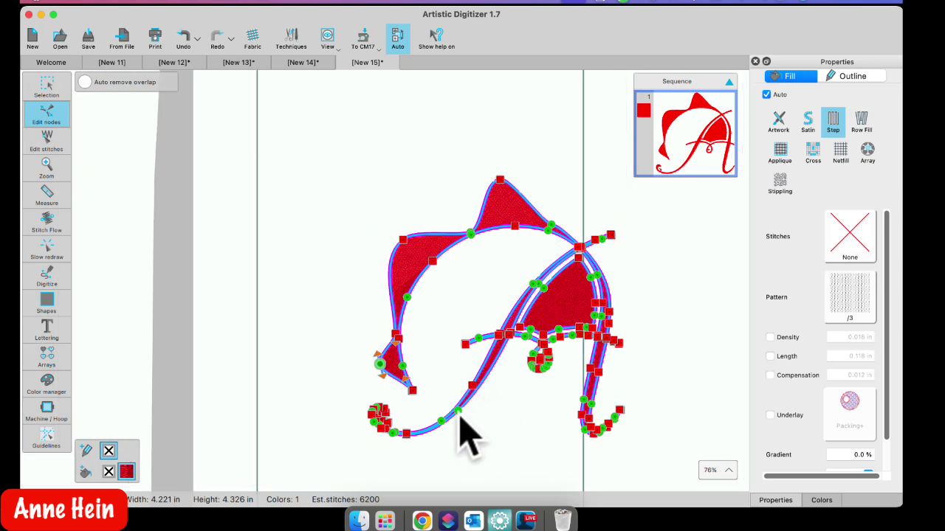
# Step: Widen the lower part of the letter A's left stem by pulling its outer node away and adjusting the node's curve
pyautogui.moveTo(457, 412); pyautogui.dragTo(473, 427)
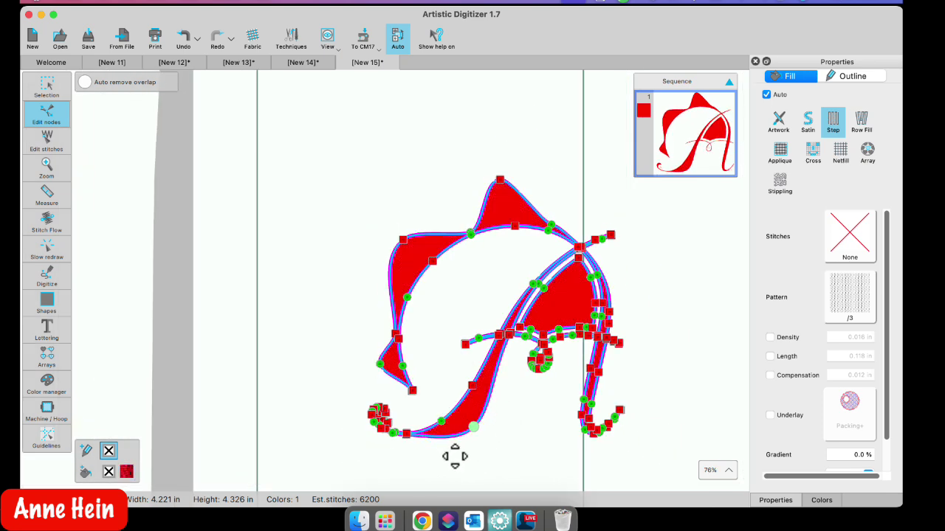
pyautogui.click(472, 388)
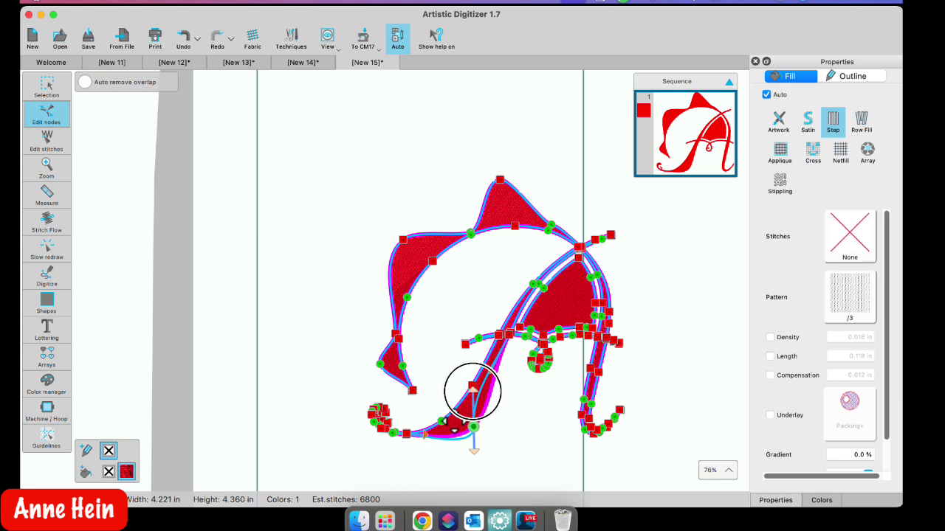
pyautogui.moveTo(473, 448)
pyautogui.mouseDown()
pyautogui.moveTo(453, 433)
pyautogui.moveTo(432, 317)
pyautogui.moveTo(444, 312)
pyautogui.mouseUp()
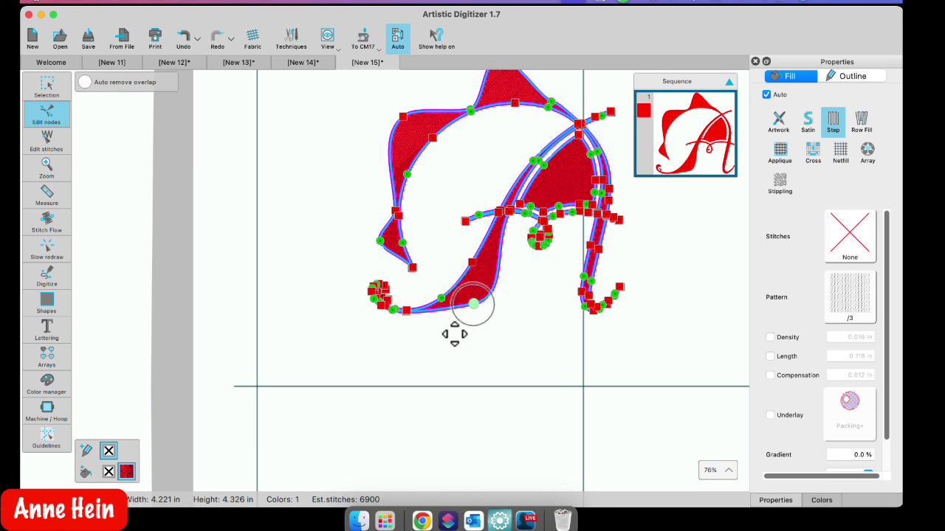
pyautogui.moveTo(509, 298); pyautogui.dragTo(537, 295)
pyautogui.click(47, 86)
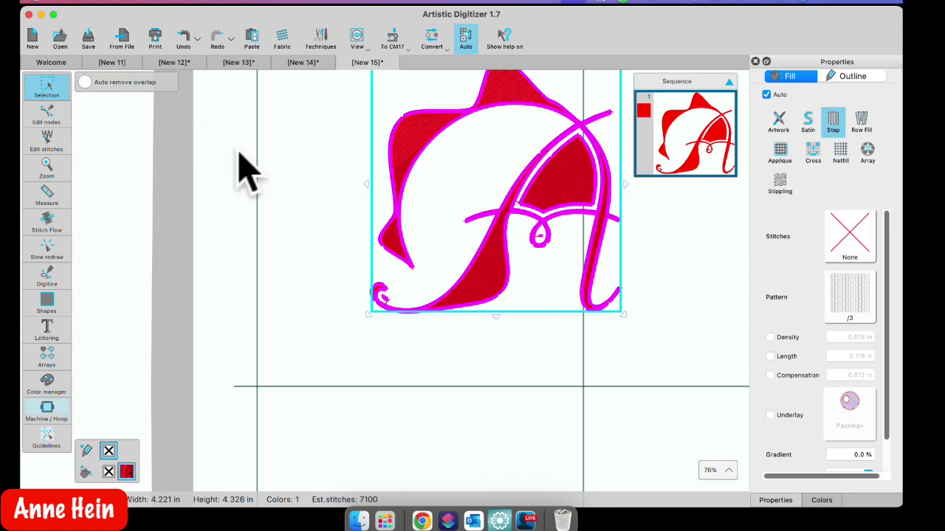
# Step: Break the reshaped letter A apart into separate objects
pyautogui.hscroll(3, 534, 234)
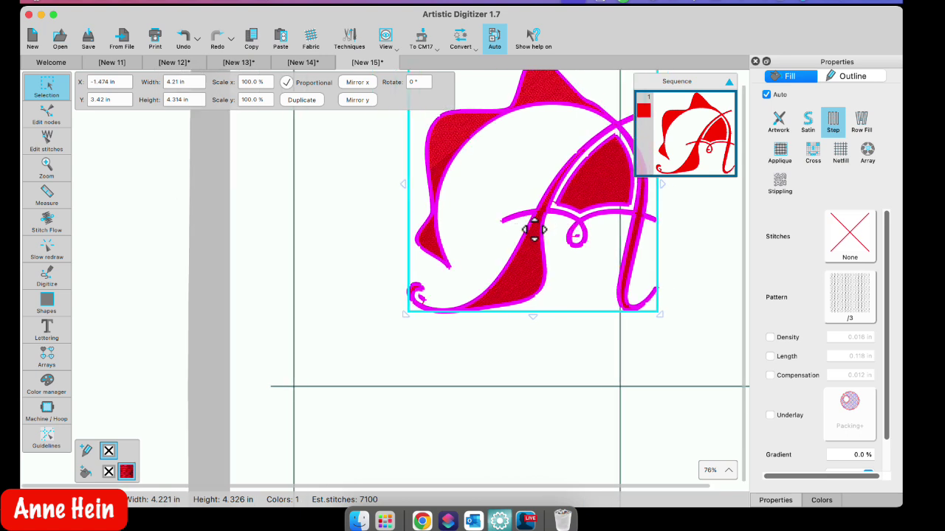
pyautogui.scroll(2, 491, 214)
pyautogui.scroll(2, 490, 212)
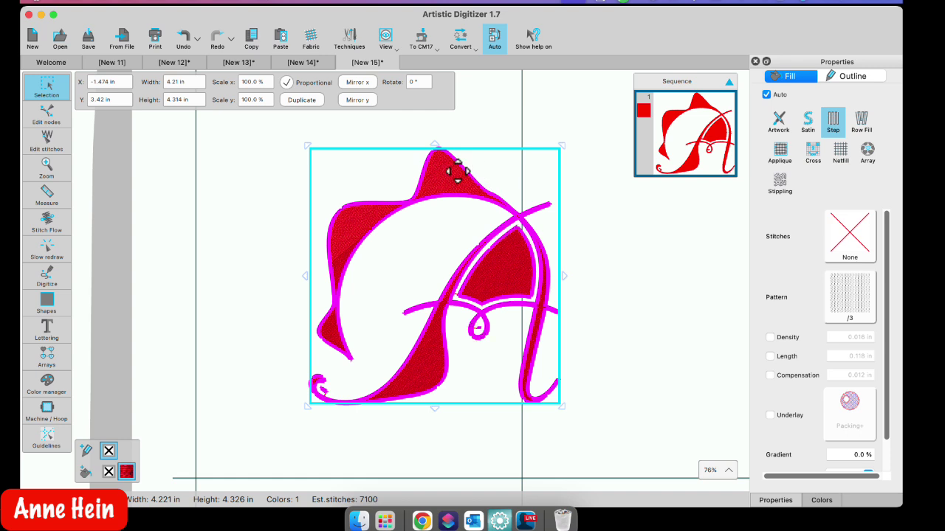
pyautogui.rightClick(344, 177)
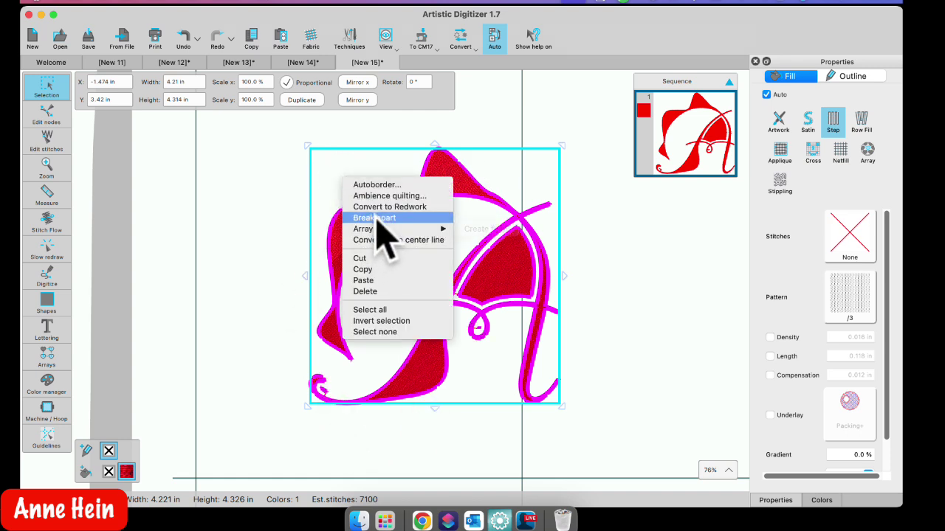
pyautogui.click(381, 219)
# Step: Select only the triangular fill inside the letter A and delete it
pyautogui.click(643, 264)
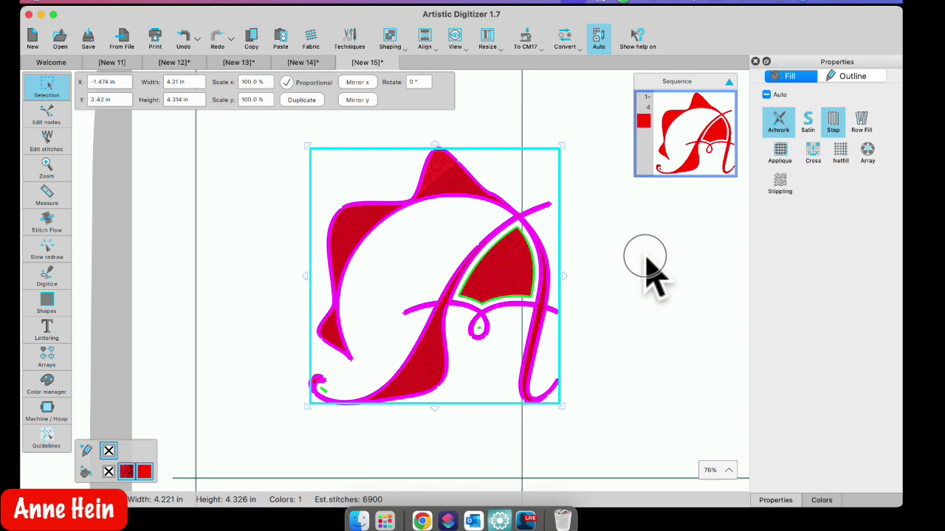
pyautogui.click(517, 273)
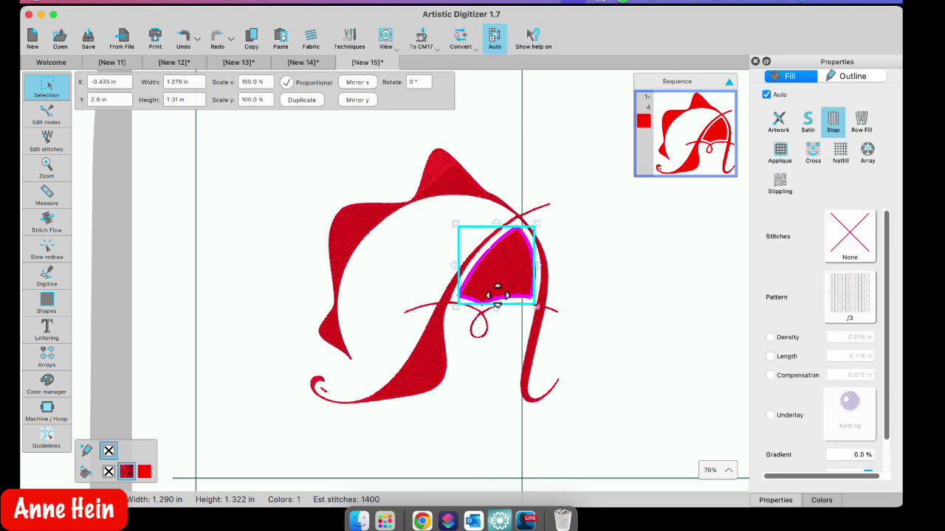
pyautogui.press('Delete')
# Step: Select the remaining letter A and raise the upper-edge nodes of its crossbar on both sides of the loop to thicken it
pyautogui.click(498, 308)
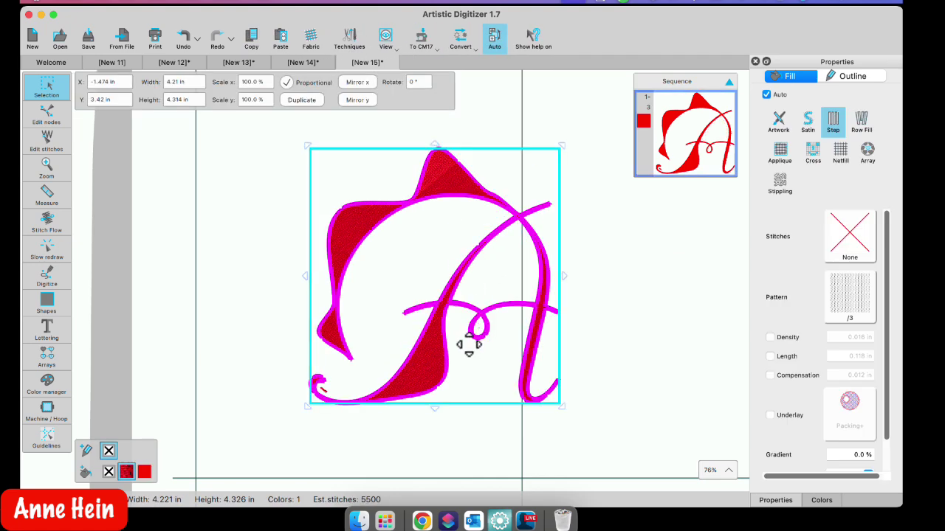
pyautogui.click(46, 117)
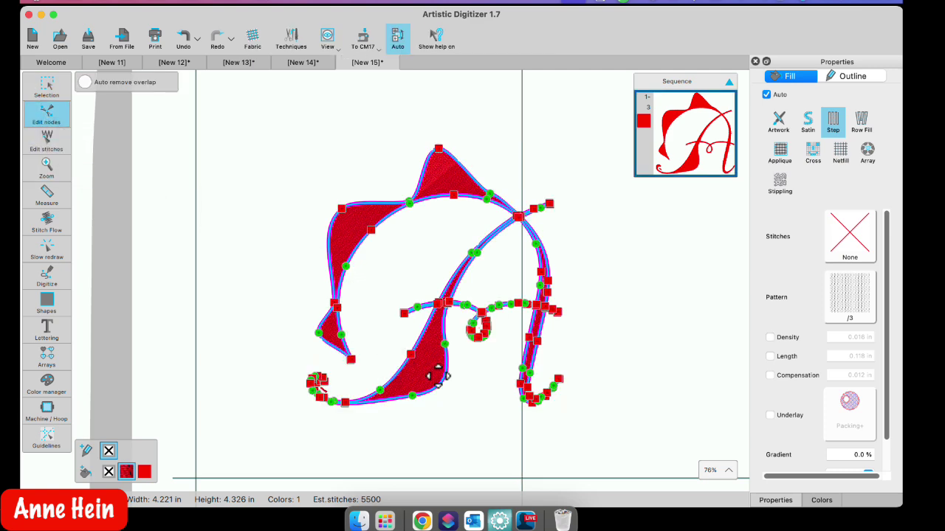
pyautogui.scroll(5, 471, 349)
pyautogui.scroll(5, 471, 348)
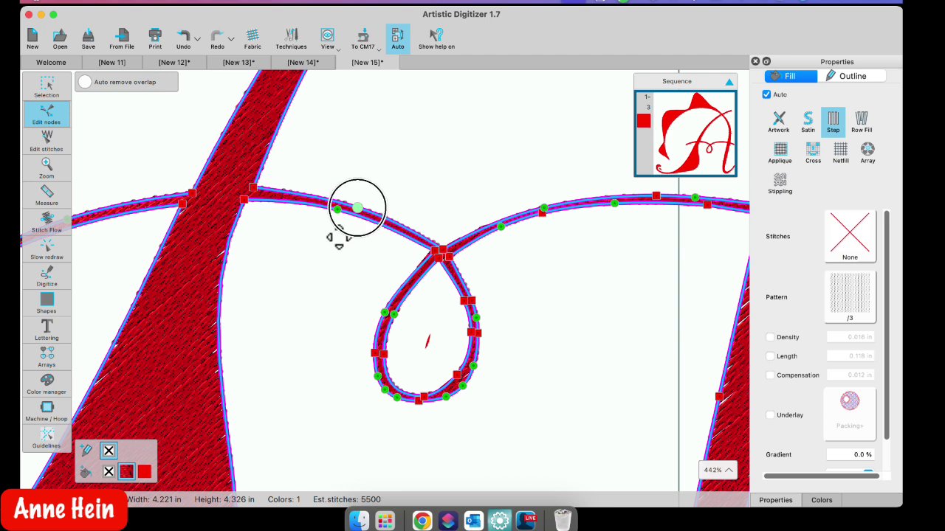
pyautogui.moveTo(357, 208); pyautogui.dragTo(369, 195)
pyautogui.moveTo(542, 207); pyautogui.dragTo(527, 191)
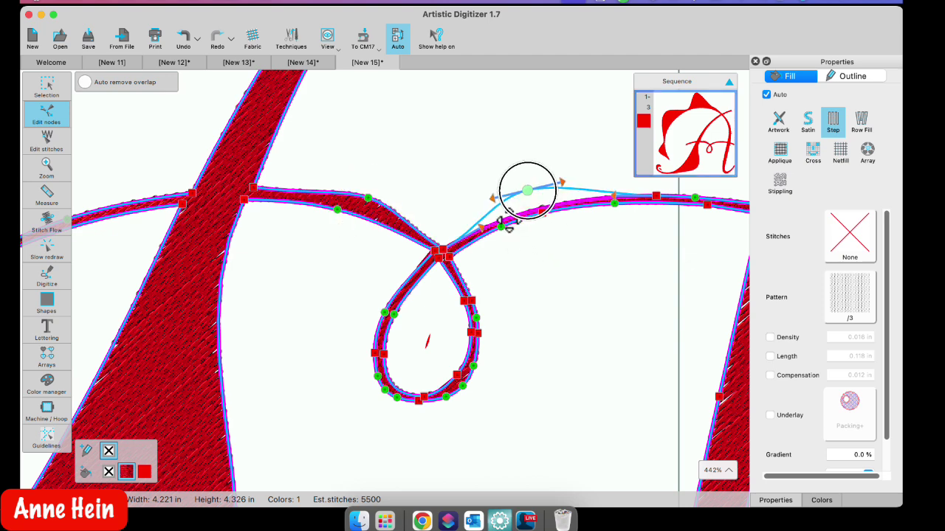
pyautogui.moveTo(508, 223); pyautogui.dragTo(510, 221)
pyautogui.moveTo(655, 195); pyautogui.dragTo(700, 189)
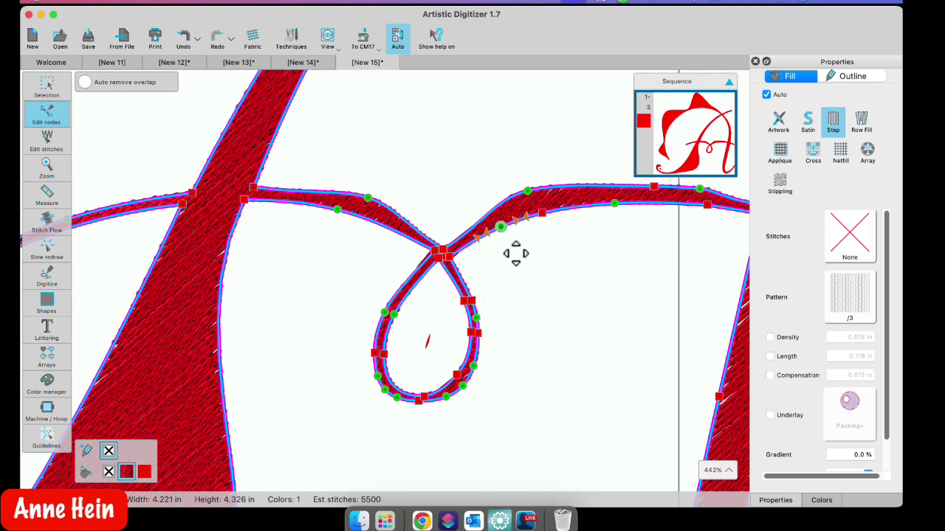
# Step: Select the three lower-edge nodes of the crossbar beyond the loop, move them down together, and finish node editing with nothing selected
pyautogui.keyDown('shift'); pyautogui.click(542, 213); pyautogui.keyUp('shift')
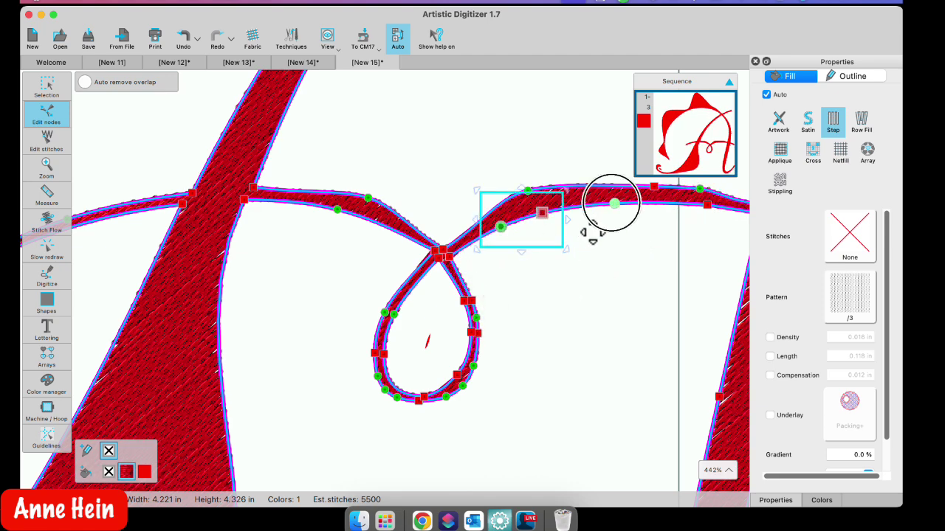
pyautogui.keyDown('shift'); pyautogui.click(614, 203); pyautogui.keyUp('shift')
pyautogui.moveTo(563, 277); pyautogui.dragTo(568, 293)
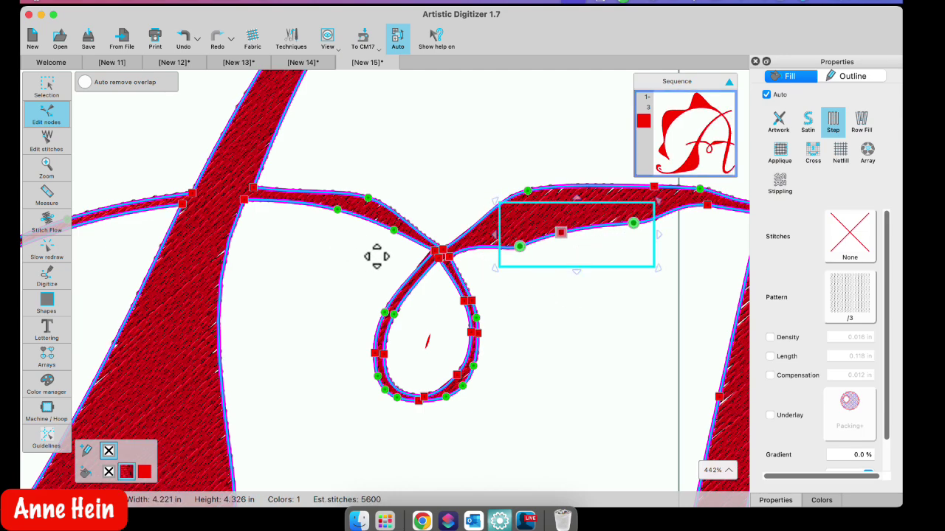
pyautogui.scroll(-5, 377, 256)
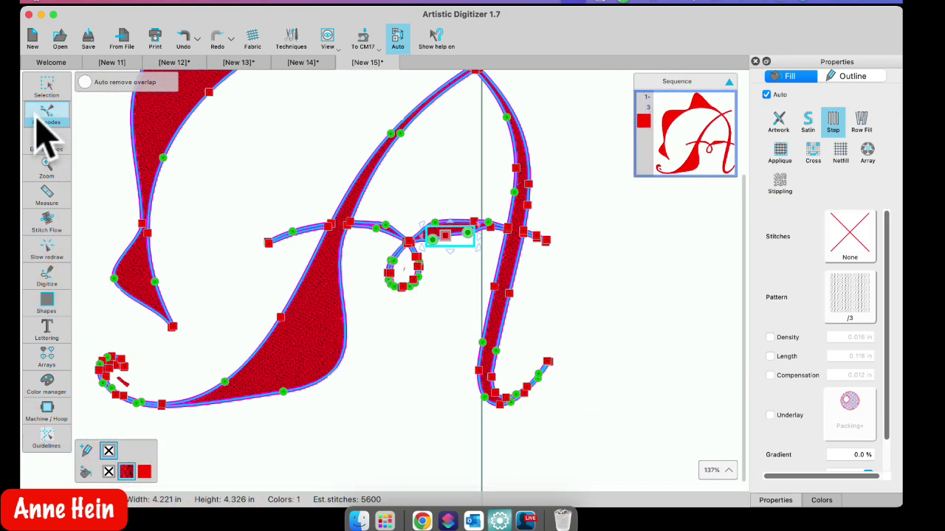
pyautogui.click(46, 87)
pyautogui.scroll(-3, 391, 333)
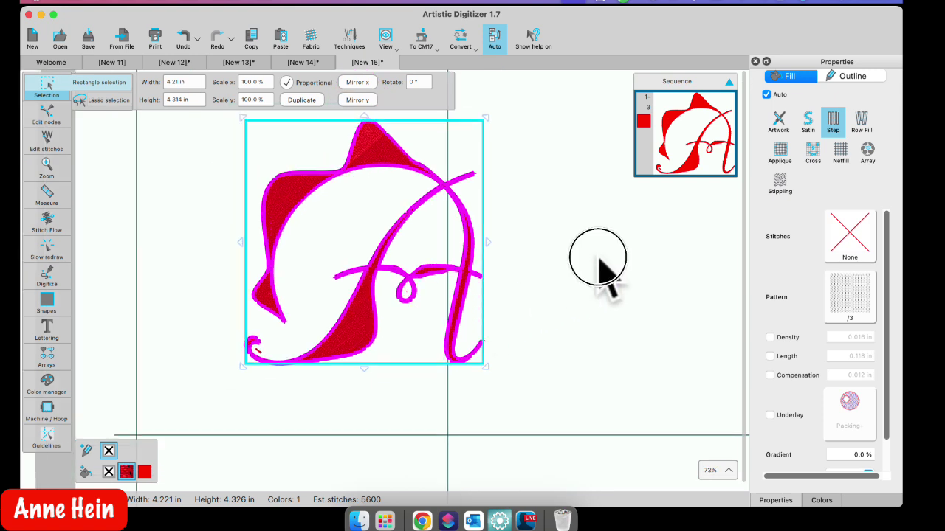
pyautogui.click(554, 281)
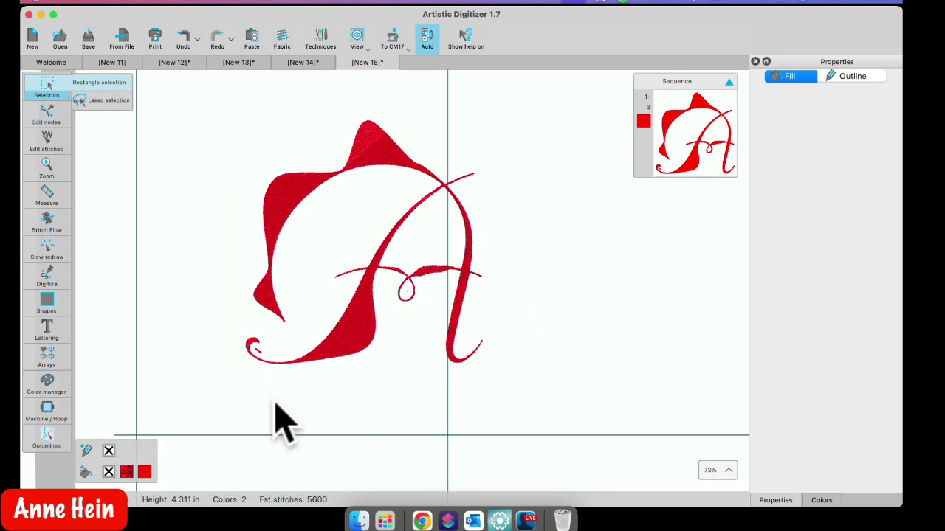
# Step: Delete the small stray stitch fragment inside the curl at the letter A's lower-left end
pyautogui.hscroll(5, 286, 401)
pyautogui.hscroll(-5, 286, 392)
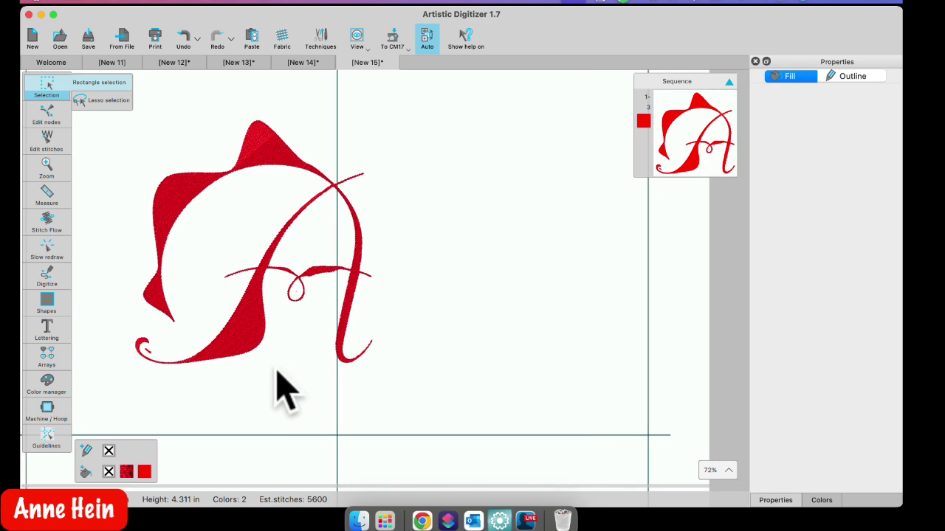
pyautogui.scroll(3, 280, 376)
pyautogui.scroll(2, 284, 369)
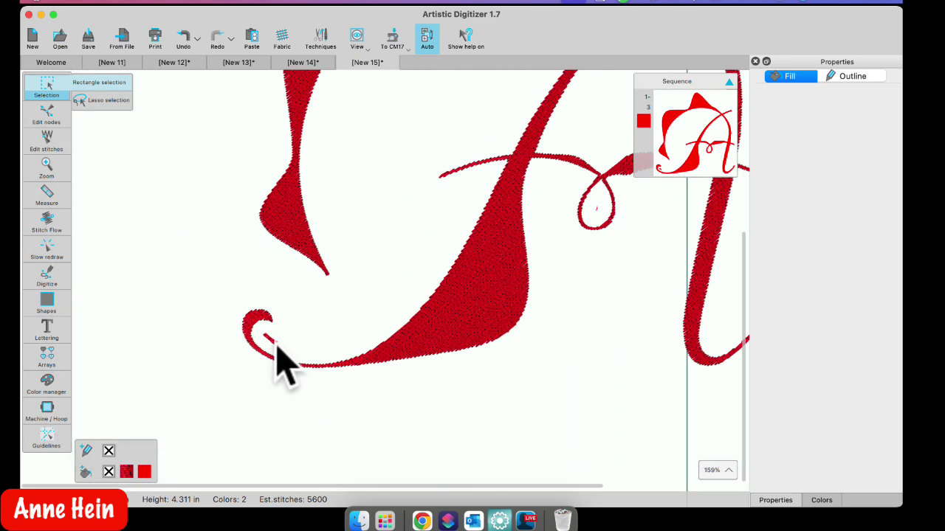
pyautogui.click(270, 346)
pyautogui.press('Delete')
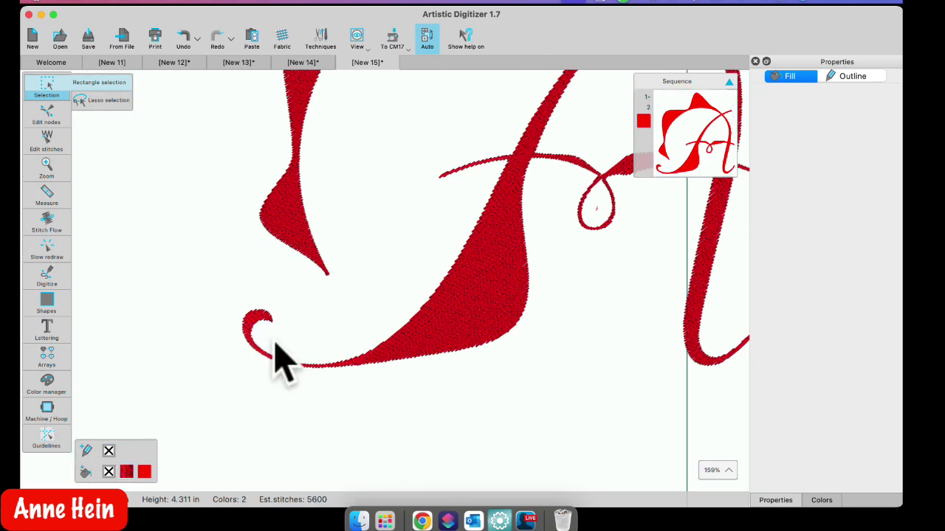
pyautogui.scroll(-6, 275, 344)
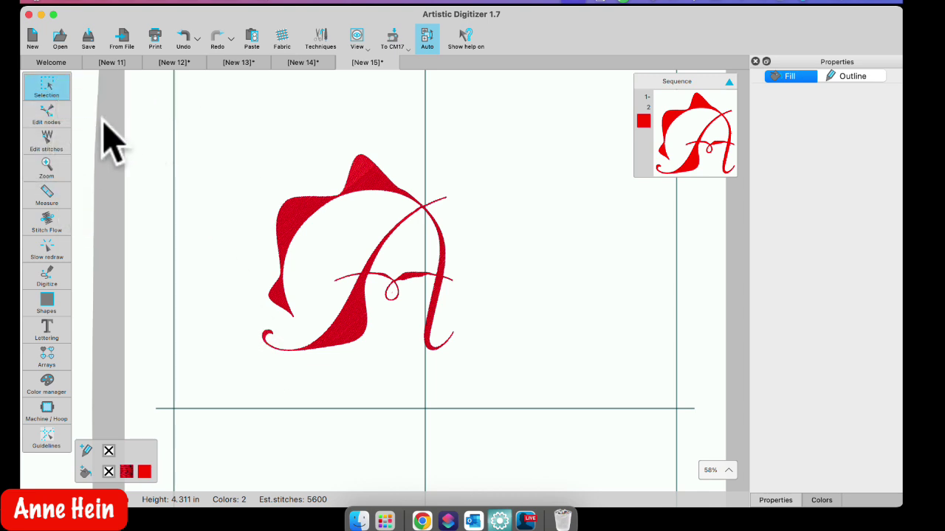
pyautogui.click(526, 522)
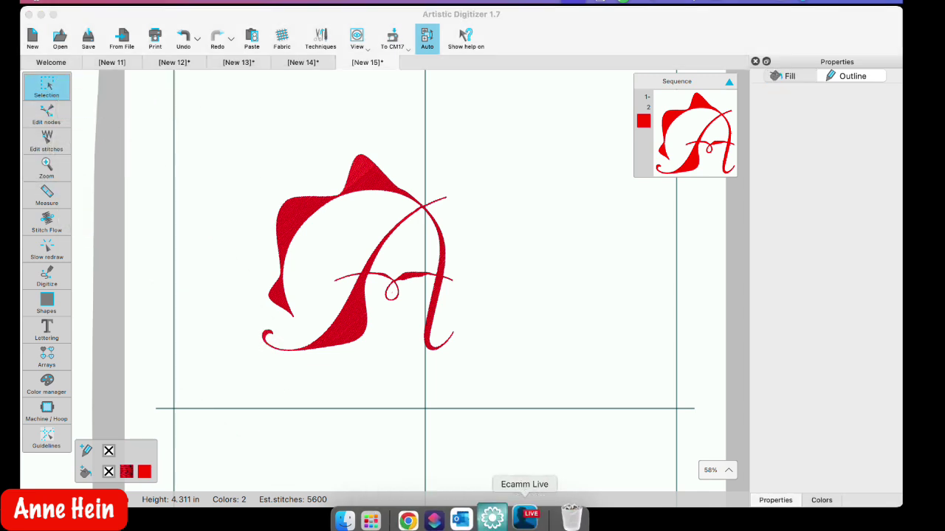